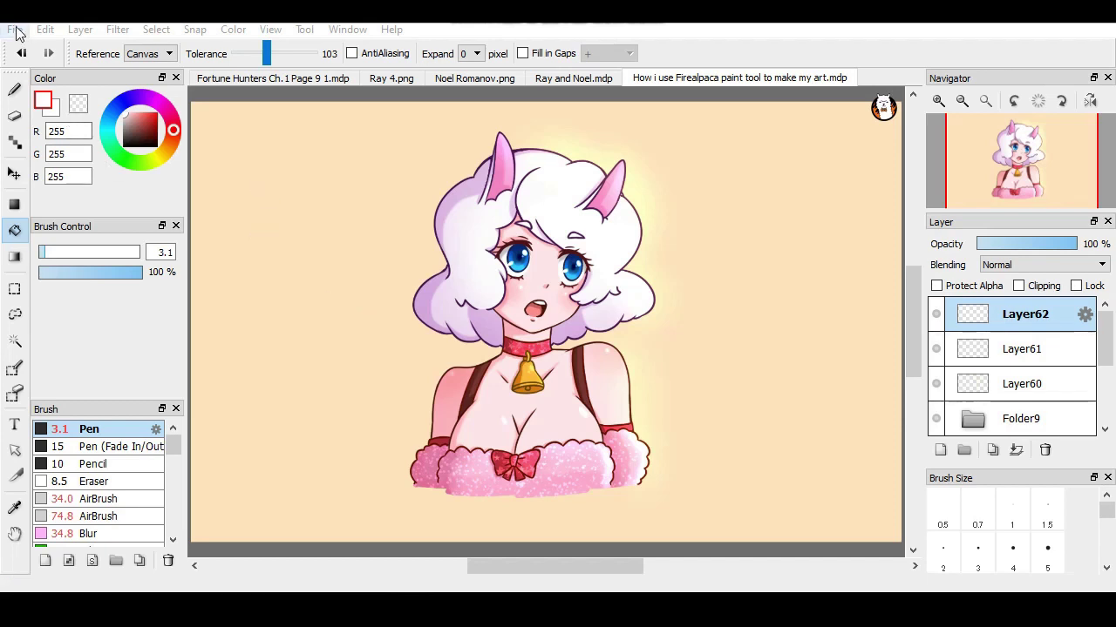
Step: Create a new image 10 inches wide and 20 inches high at 600 dpi
left_click(15, 30)
left_click(41, 50)
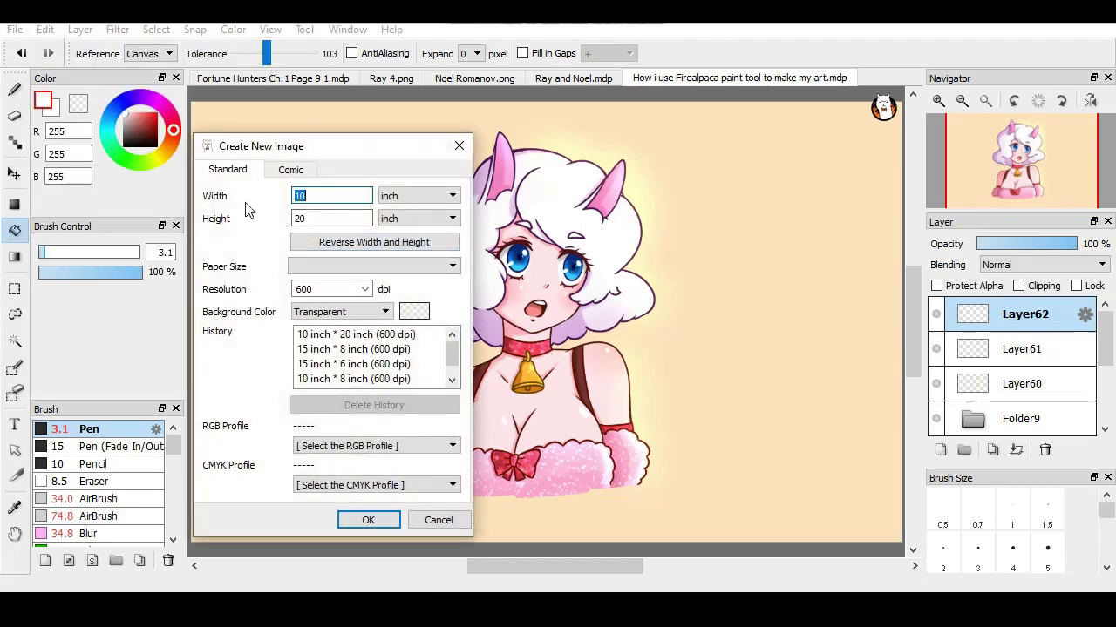
left_click(368, 520)
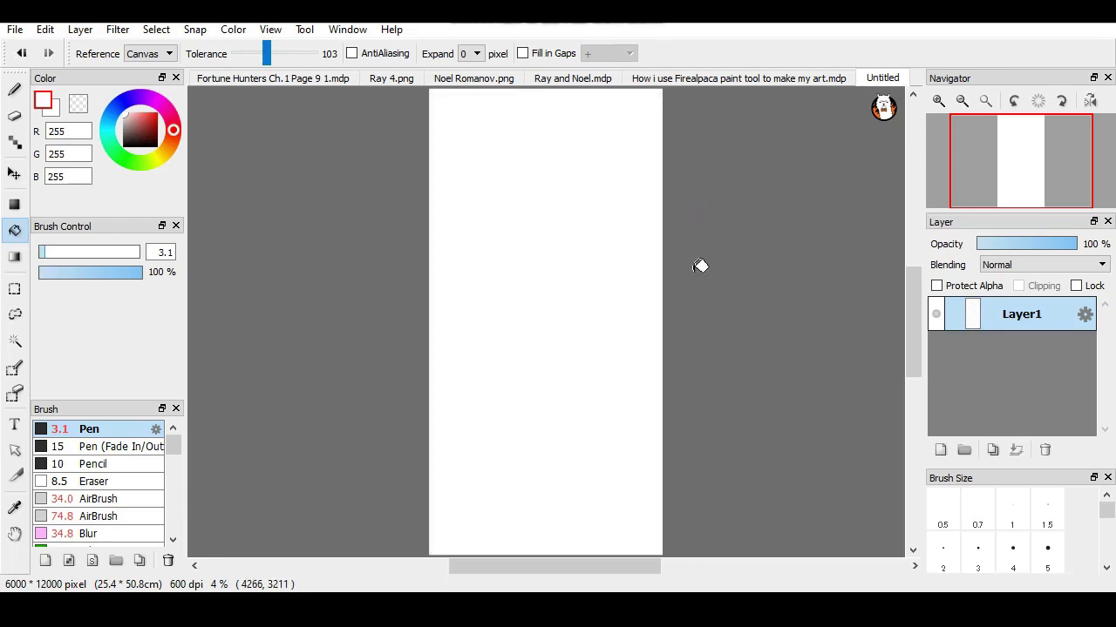
Step: Add a blank layer and a layer folder to the new image, and make the blank layer active
left_click(941, 450)
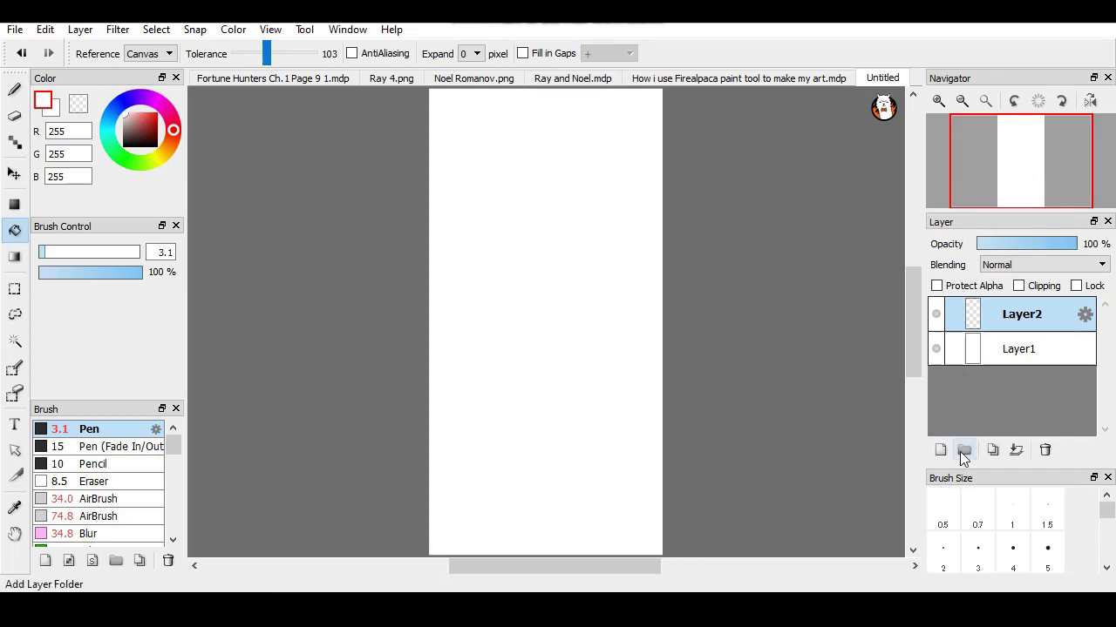
left_click(964, 451)
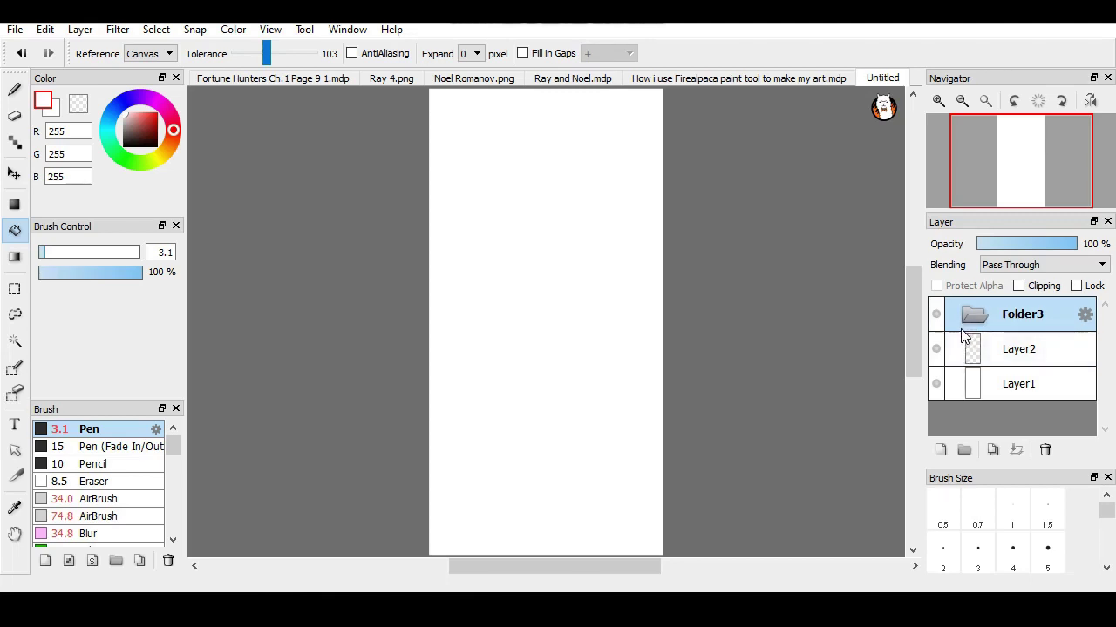
left_click(949, 349)
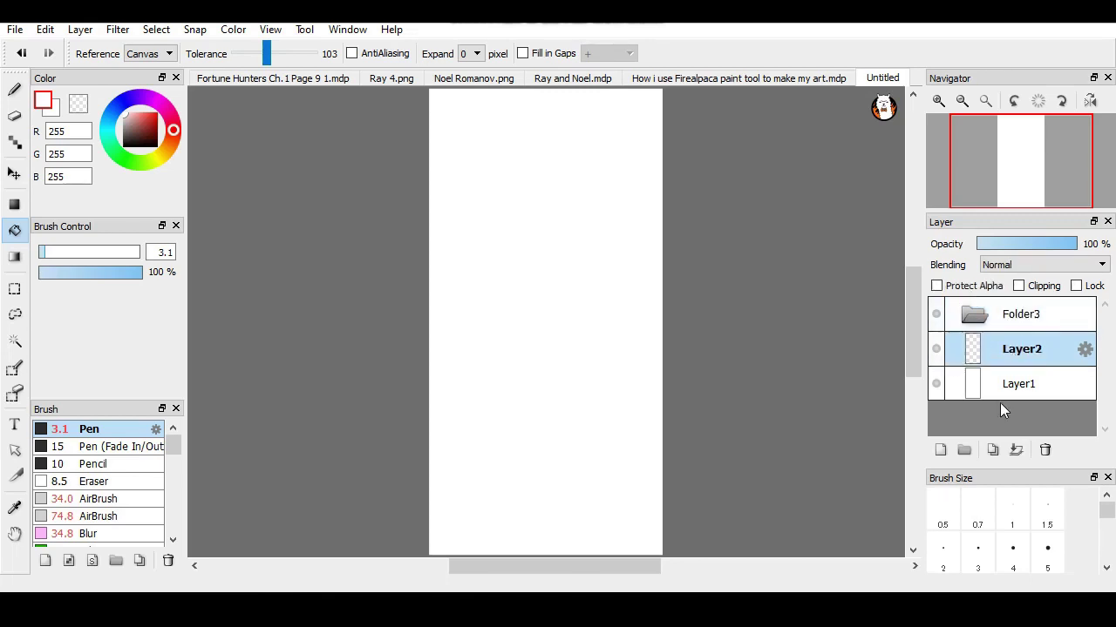
Step: Sketch overlapping ovals with crossing guide curves on Layer2 in red (255, 0, 0), using the Pen at size 27
left_click(144, 125)
left_click_drag(146, 129, 158, 112)
left_click(14, 89)
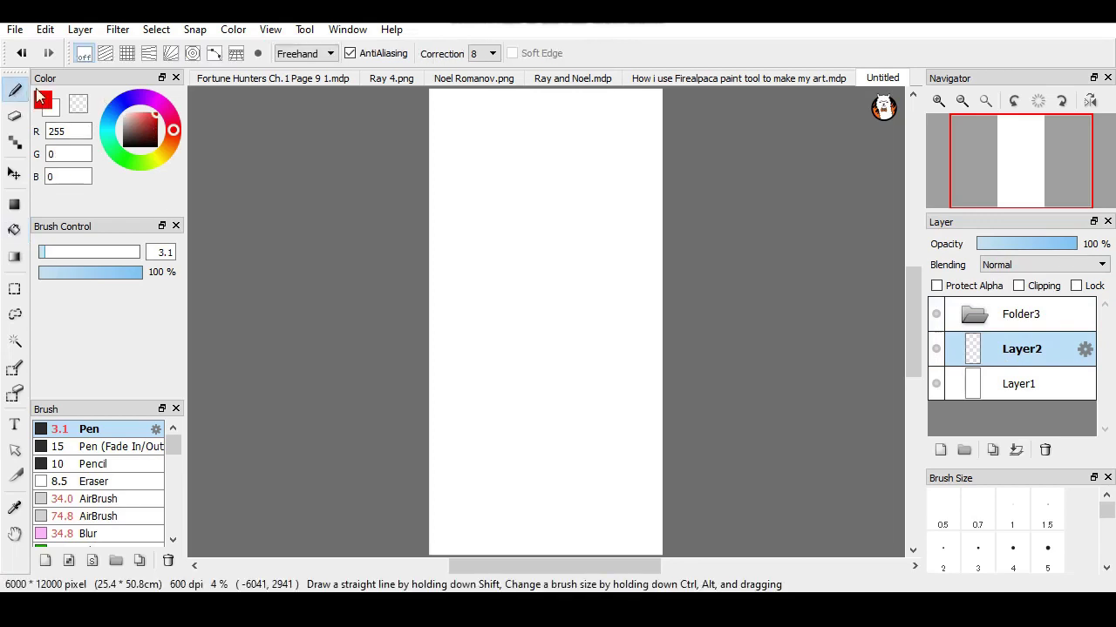
left_click_drag(49, 252, 54, 251)
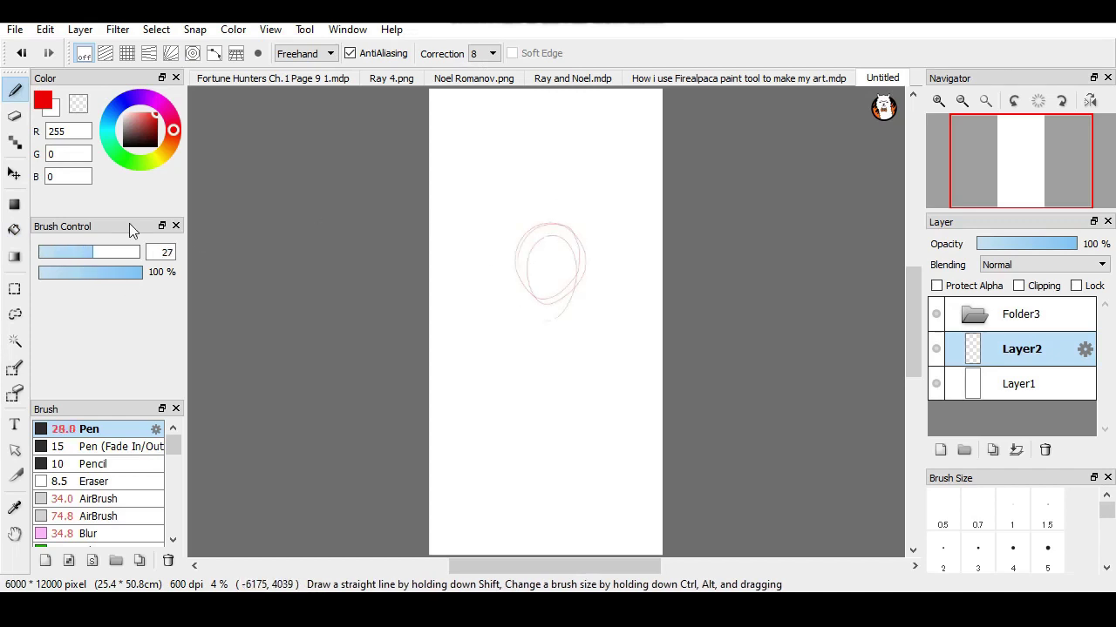
mouse_move(522, 240)
left_mouse_down()
mouse_move(584, 244)
mouse_move(570, 261)
left_mouse_up()
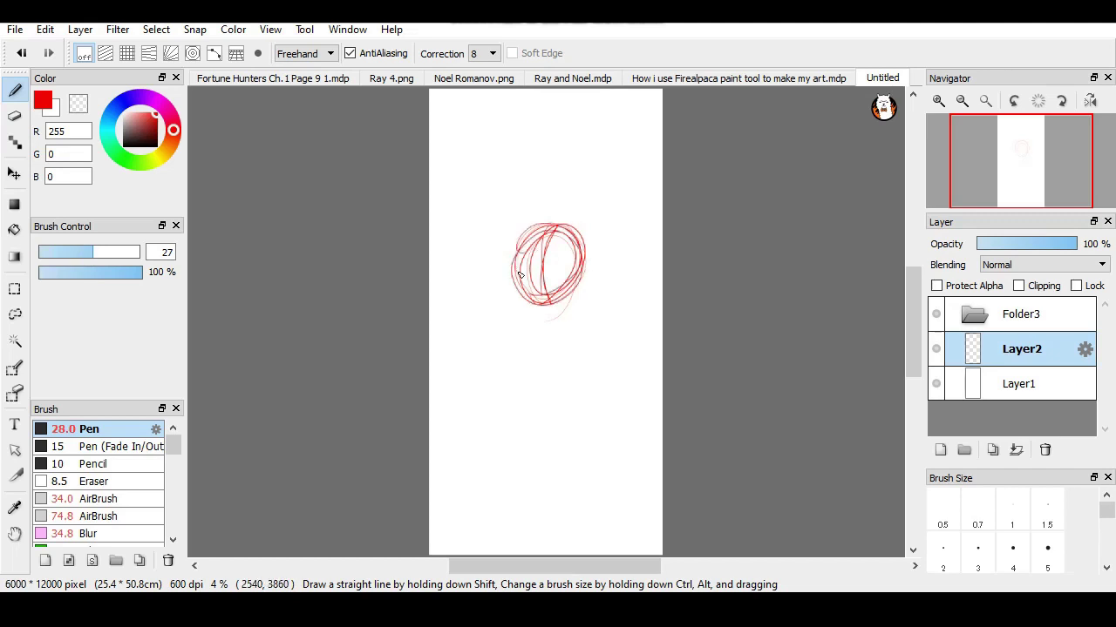
left_click_drag(521, 275, 547, 245)
Step: Hide the oval sketch on Layer2 and add a new layer above it
left_click(936, 348)
left_click(936, 348)
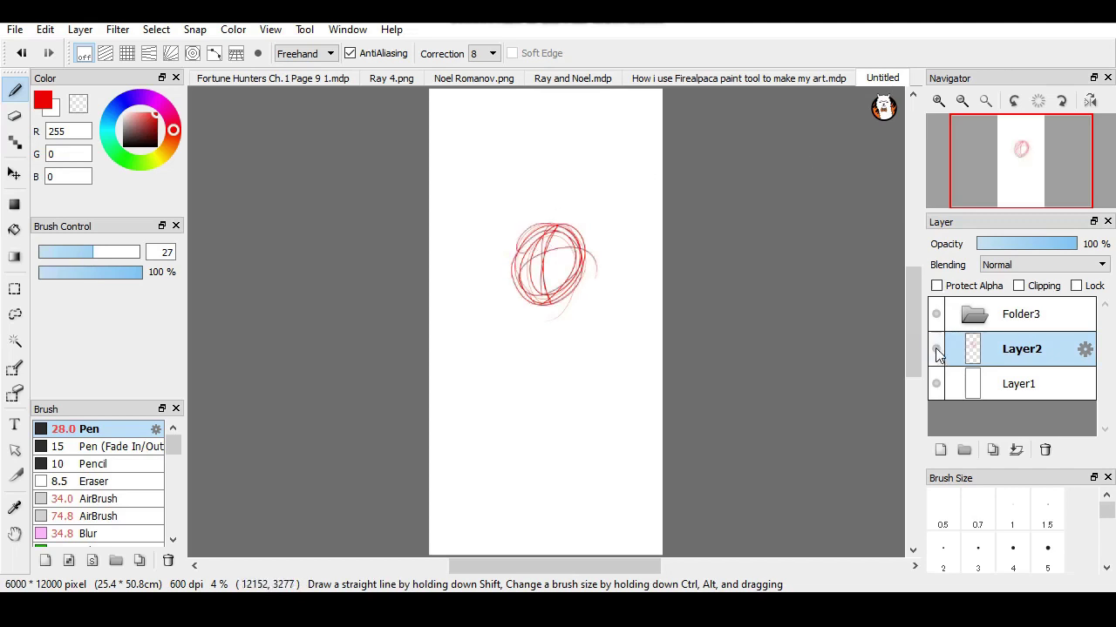
left_click(936, 349)
left_click(940, 449)
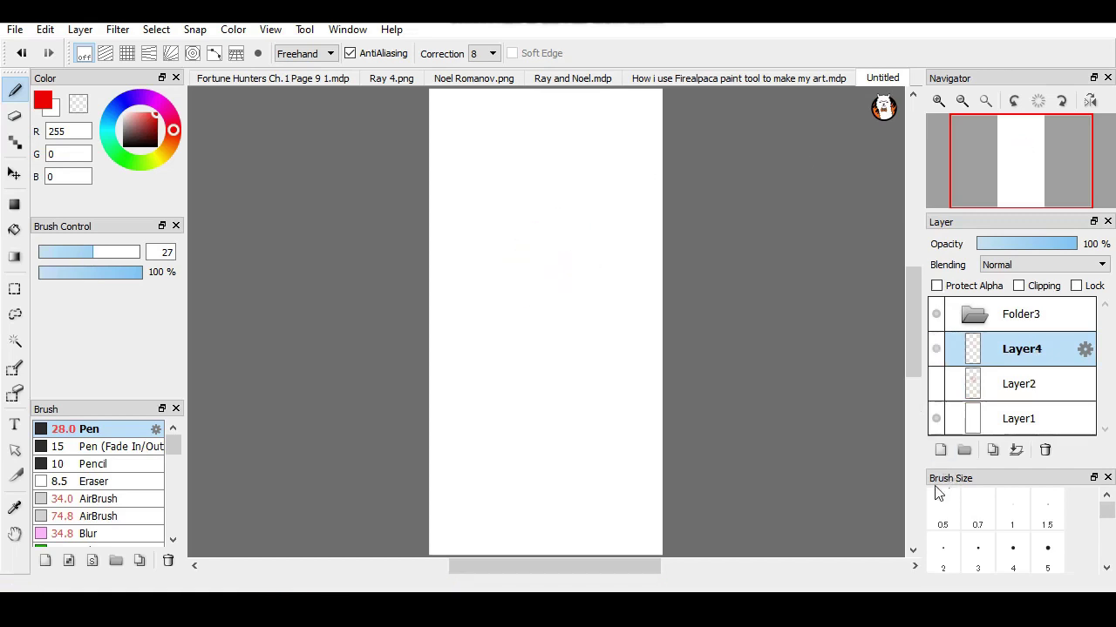
Step: Draw a large red oval with a zigzag scribble inside it on Layer4, using the Pencil at size 50
left_click(110, 467)
left_click_drag(87, 253, 116, 252)
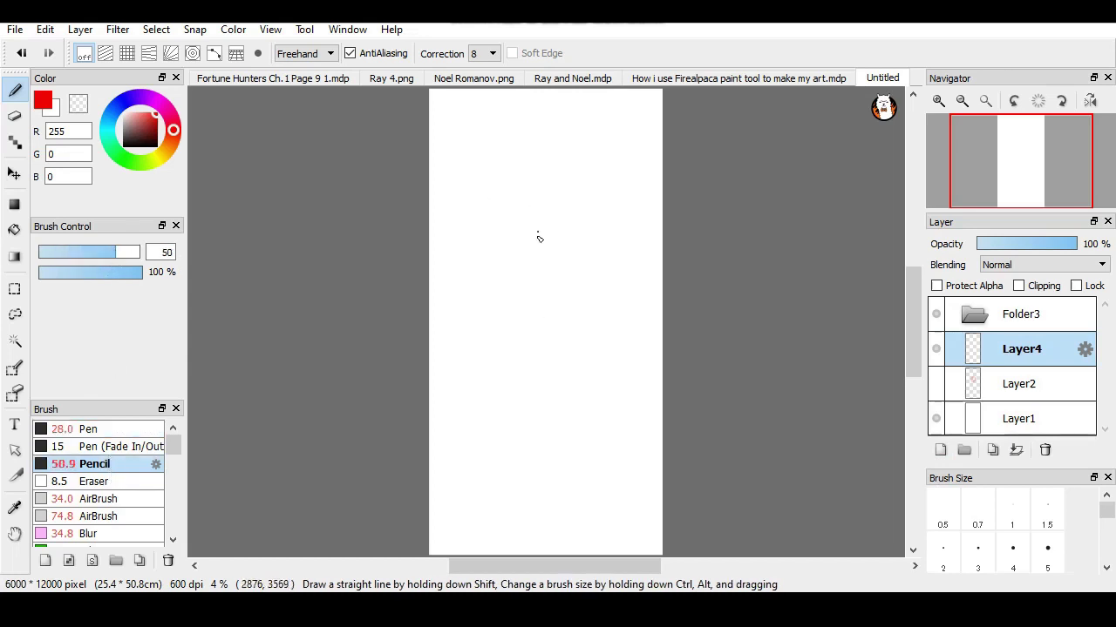
mouse_move(521, 258)
left_mouse_down()
mouse_move(559, 286)
mouse_move(529, 321)
mouse_move(590, 227)
mouse_move(547, 308)
mouse_move(573, 286)
left_mouse_up()
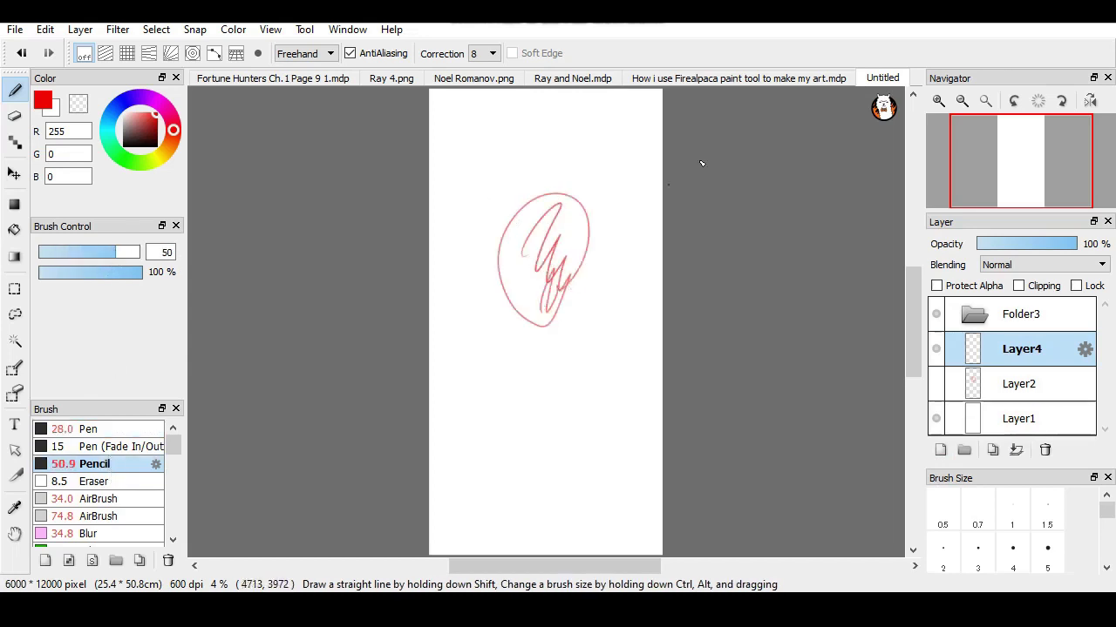
left_click(937, 100)
mouse_move(610, 229)
left_mouse_down()
mouse_move(642, 268)
mouse_move(618, 303)
left_mouse_up()
left_click(957, 100)
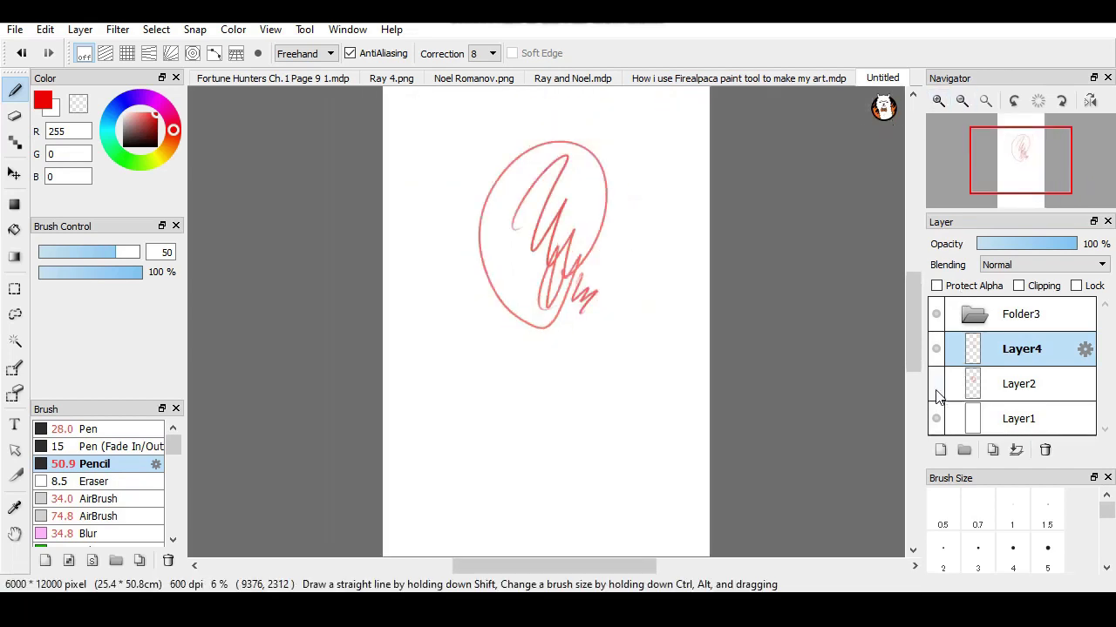
Step: Hide Layer4 and, on a new layer, paint soft red strokes with the 30% AirBrush at size 407 and the 5% AirBrush at size 287
left_click(935, 350)
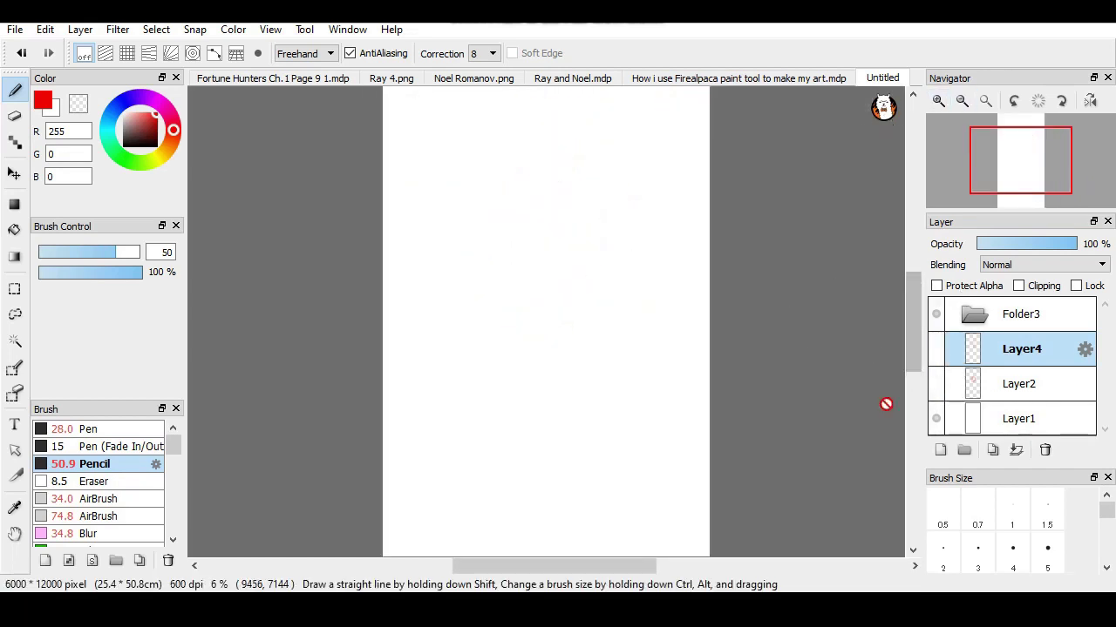
left_click(940, 450)
left_click(126, 498)
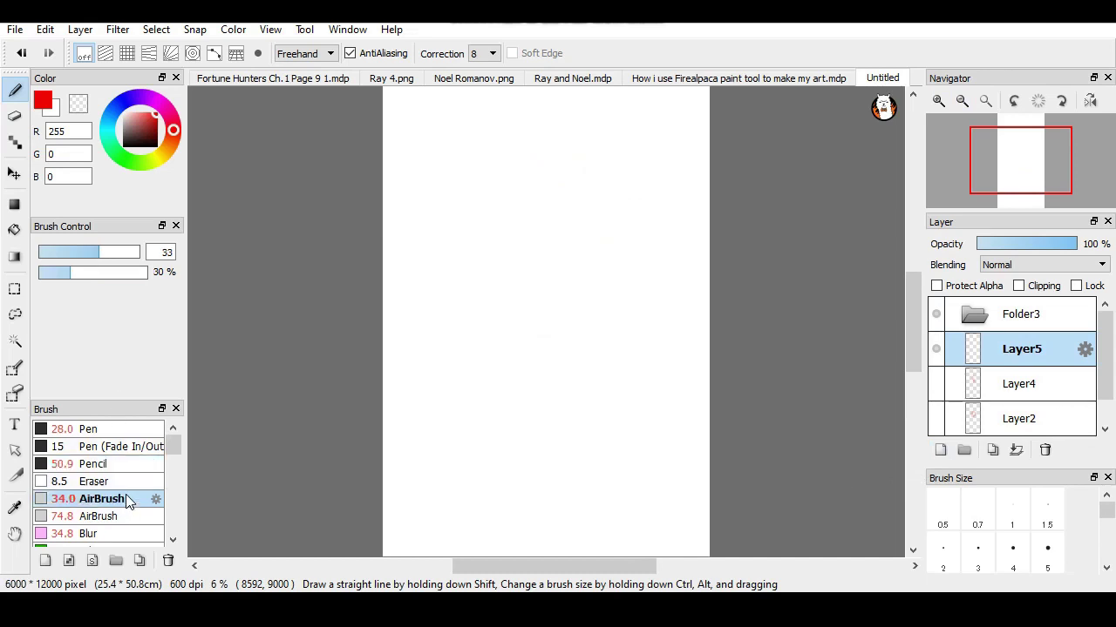
left_click_drag(107, 253, 166, 253)
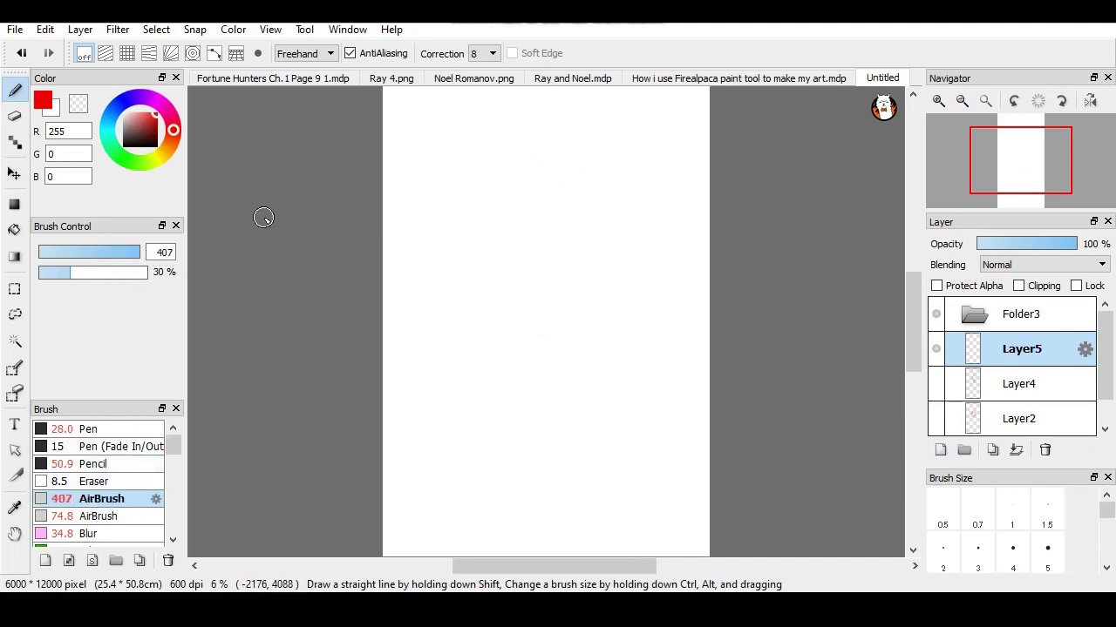
mouse_move(523, 280)
left_mouse_down()
mouse_move(534, 268)
mouse_move(590, 275)
left_mouse_up()
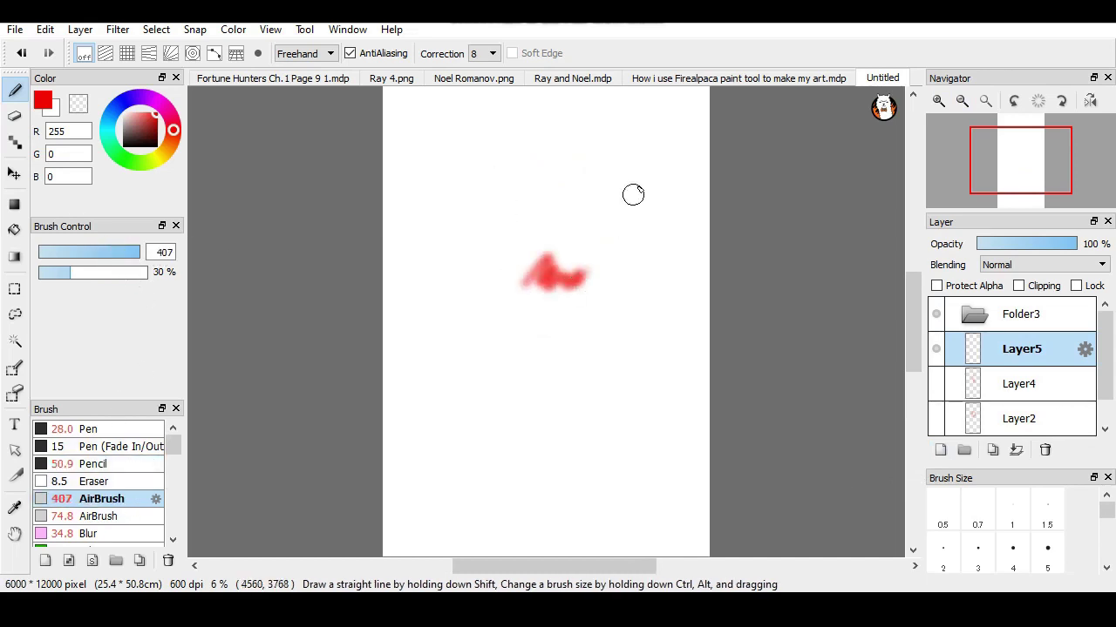
left_click(132, 516)
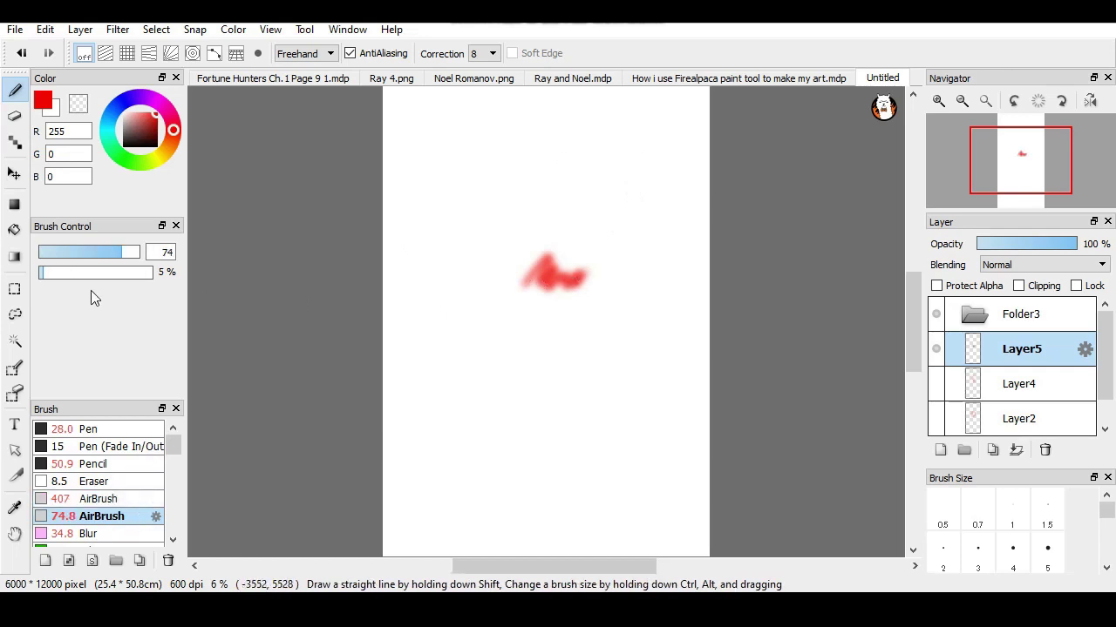
left_click_drag(116, 255, 141, 253)
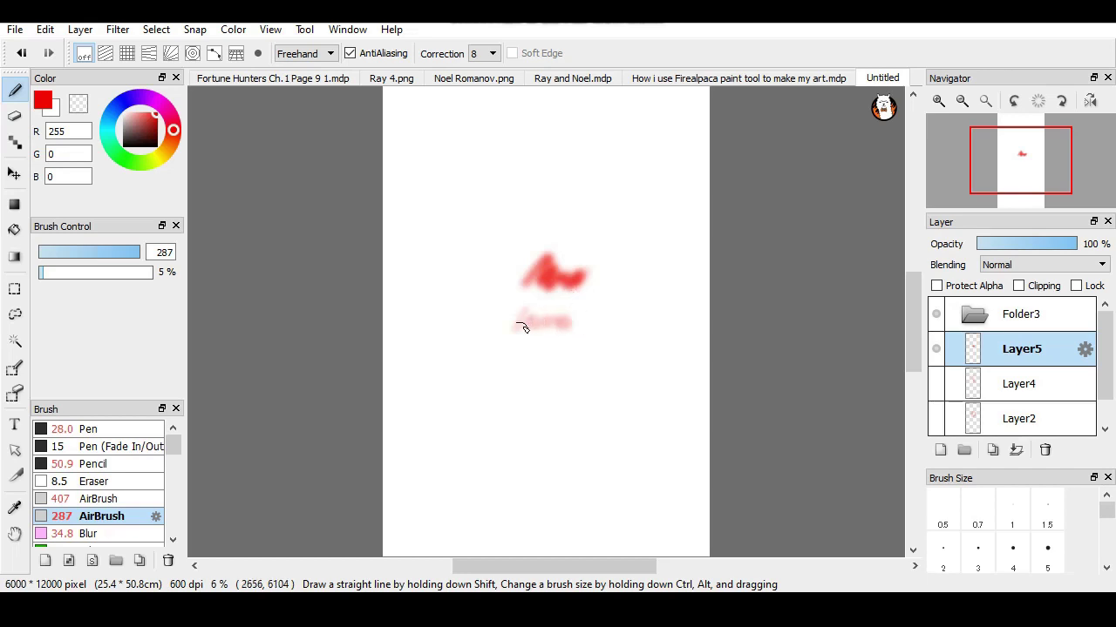
Step: Switch to the "How i use Firealpaca paint tool to make my art.mdp" document and toggle Folder9 off and on
left_click(776, 78)
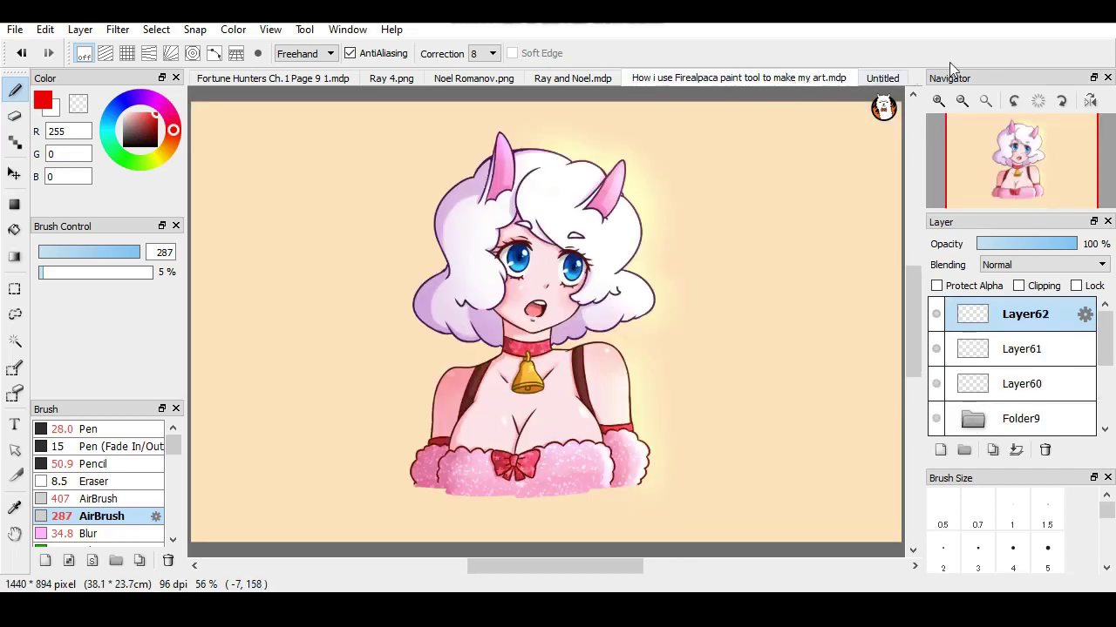
scroll(1011, 366, "down", 2)
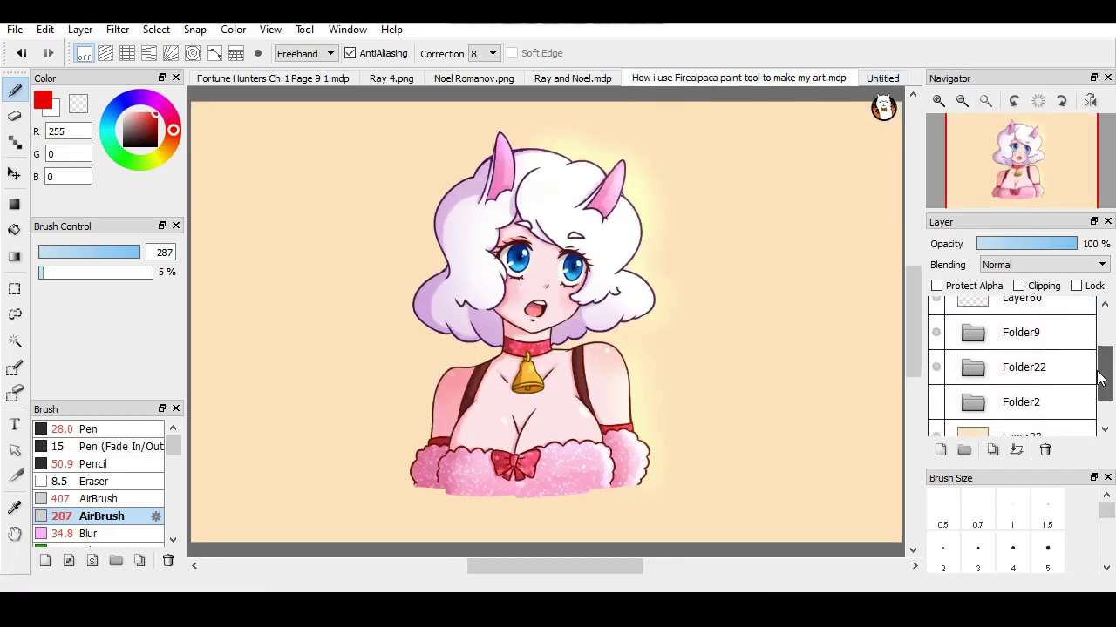
left_click(936, 335)
left_click(937, 336)
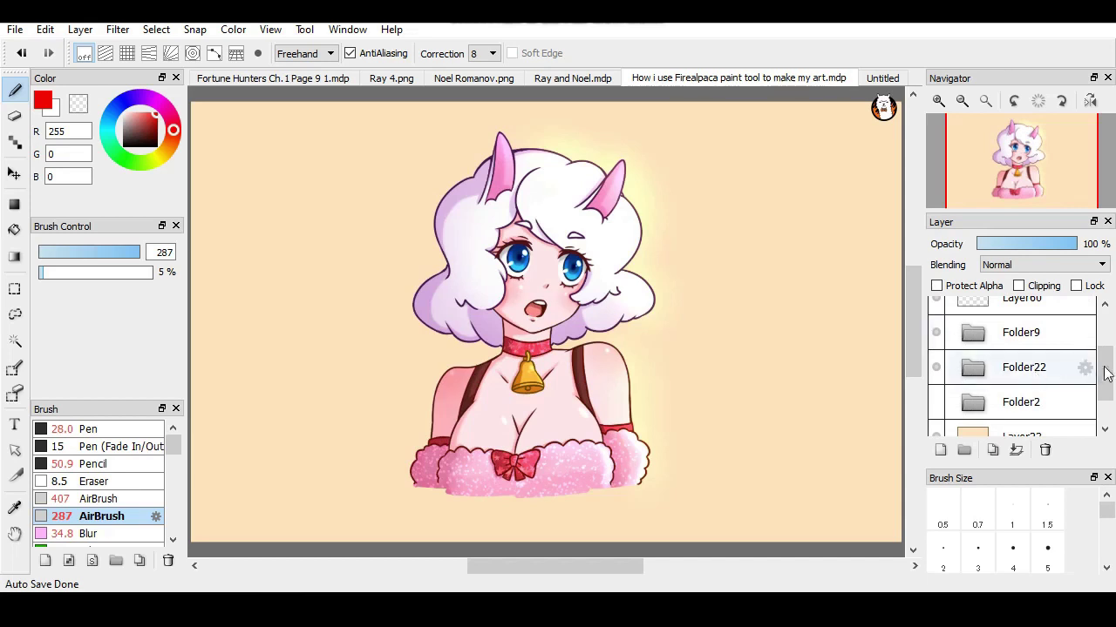
scroll(1085, 368, "down", 1)
scroll(1085, 368, "up", 2)
Step: Toggle the visibility of Folder2 and Folder9 to compare the illustration with and without its sketch and line art
left_click(936, 411)
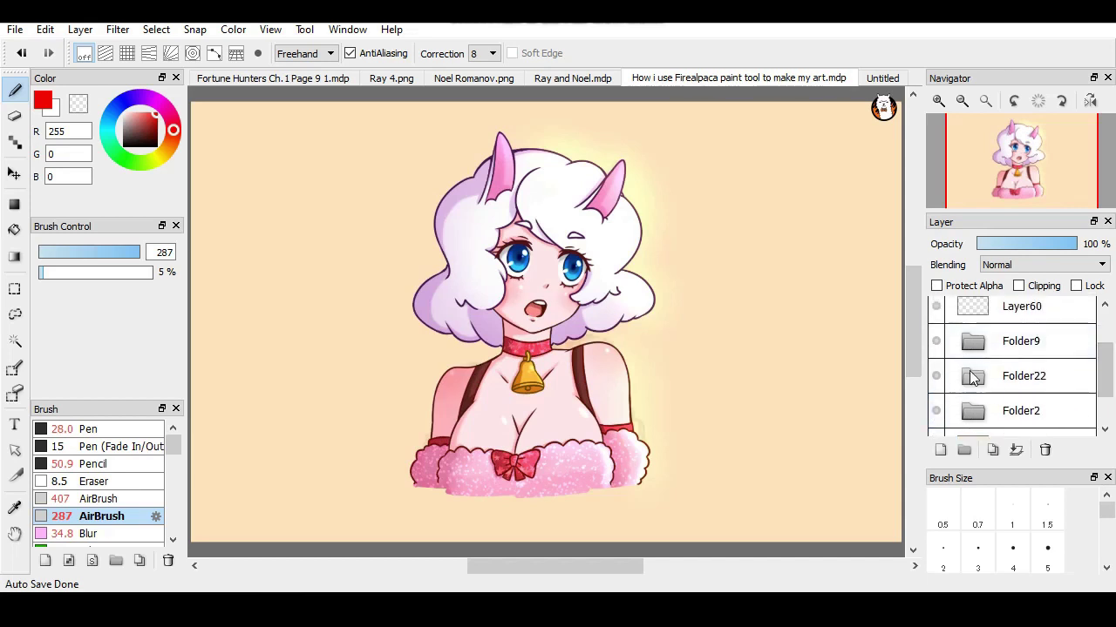
left_click(936, 341)
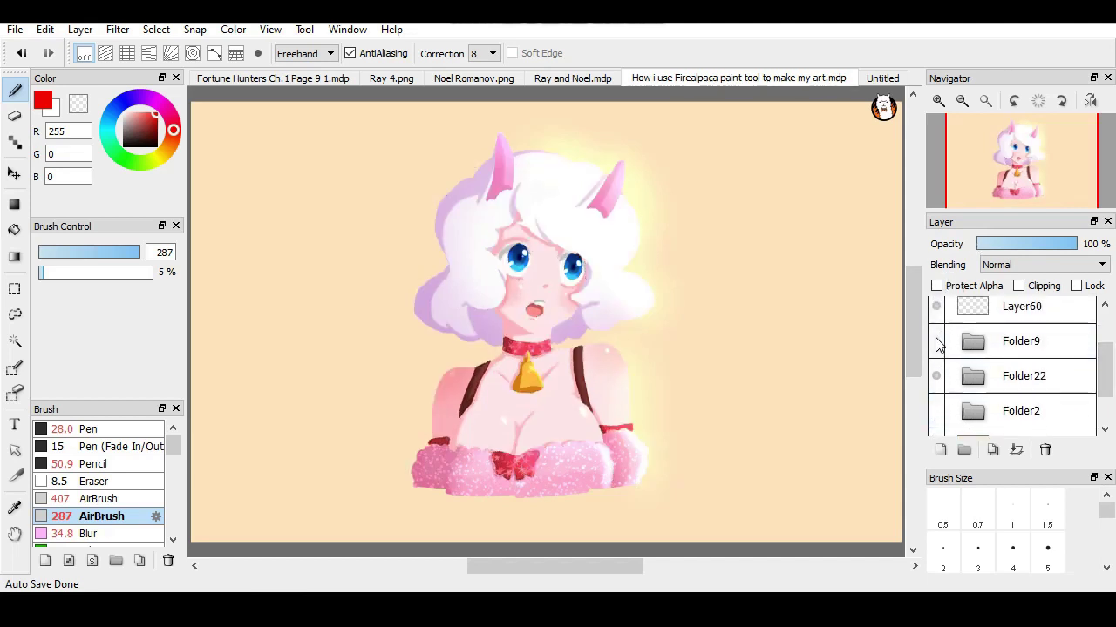
left_click(936, 341)
left_click(936, 342)
left_click(936, 342)
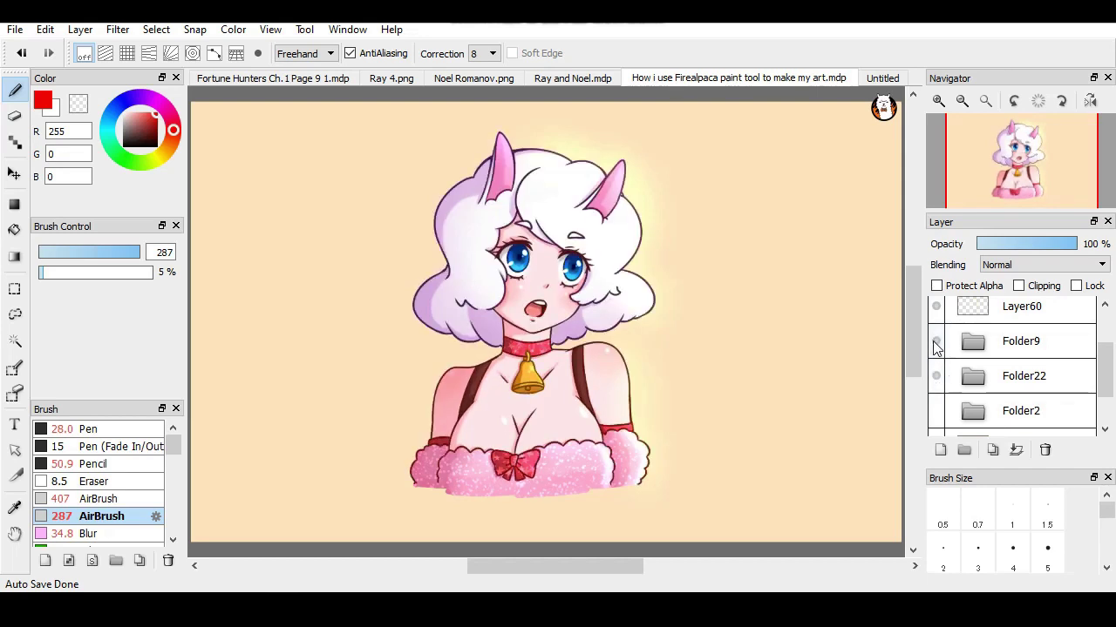
Step: Toggle the visibility of Folder22 off and on to inspect the illustration's coloring
left_click(936, 377)
left_click(936, 377)
left_click(935, 376)
left_click(935, 376)
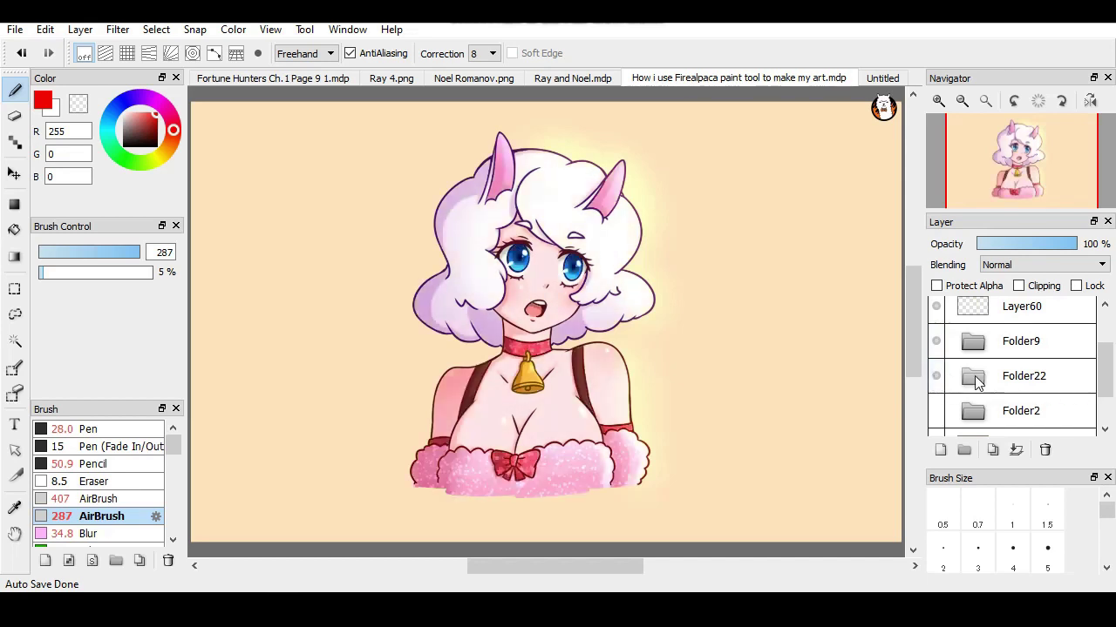
Step: Expand Folder22 and select the Skin layer inside it
left_click(975, 378)
left_click_drag(1103, 326, 1103, 417)
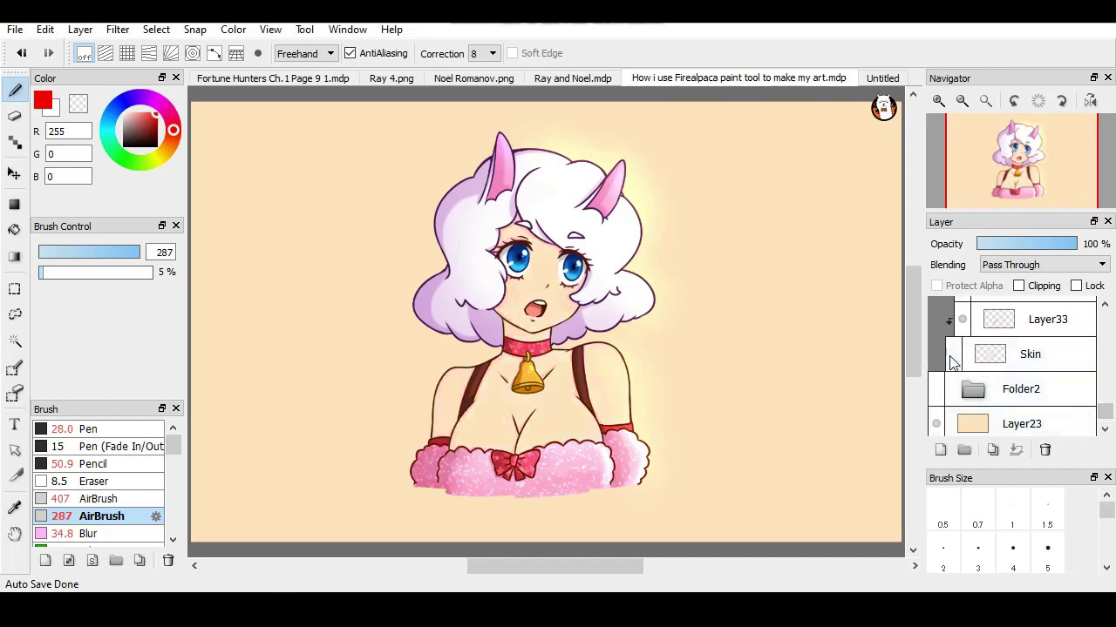
left_click(1044, 357)
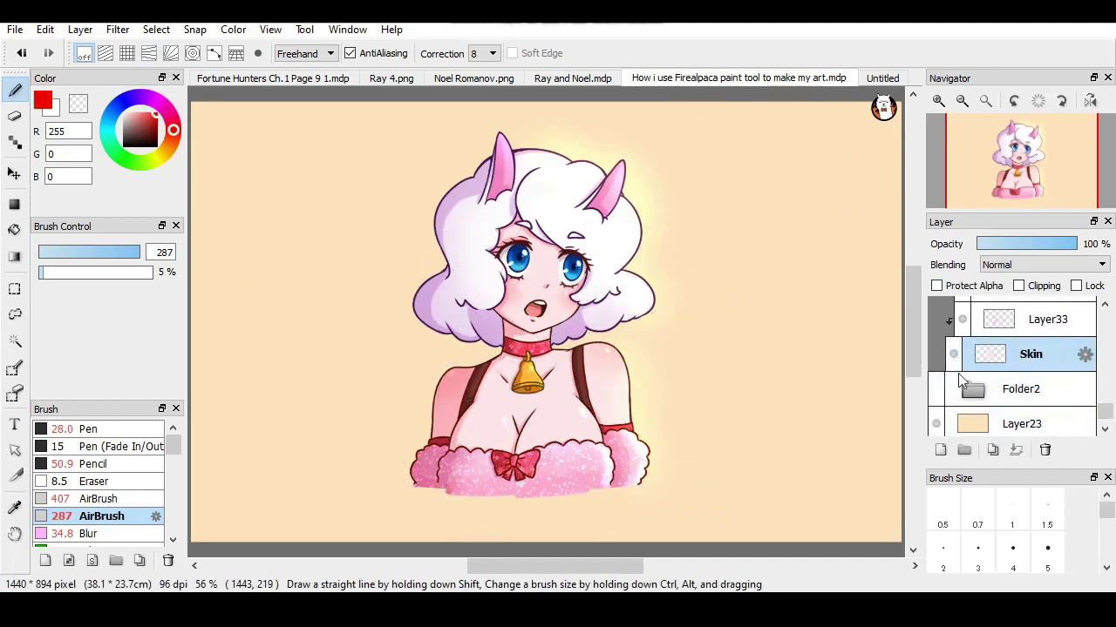
Step: Try recoloring the Skin layer with the Hue filter, using hue 19, saturation 200% and brightness 85%
left_click(156, 28)
mouse_move(118, 29)
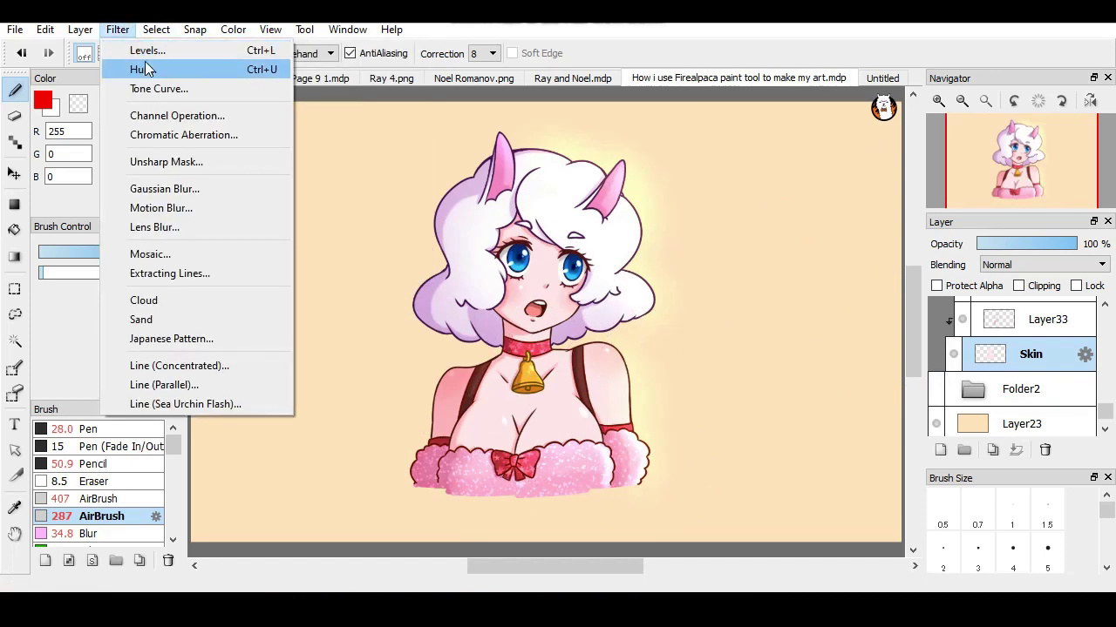
left_click(146, 77)
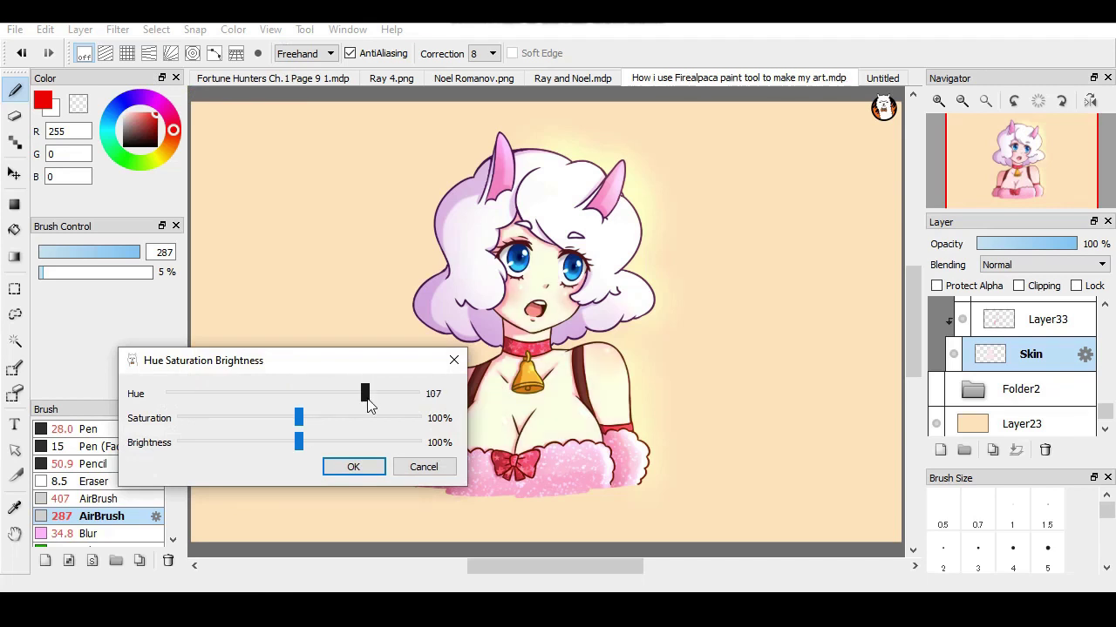
left_click_drag(360, 401, 411, 408)
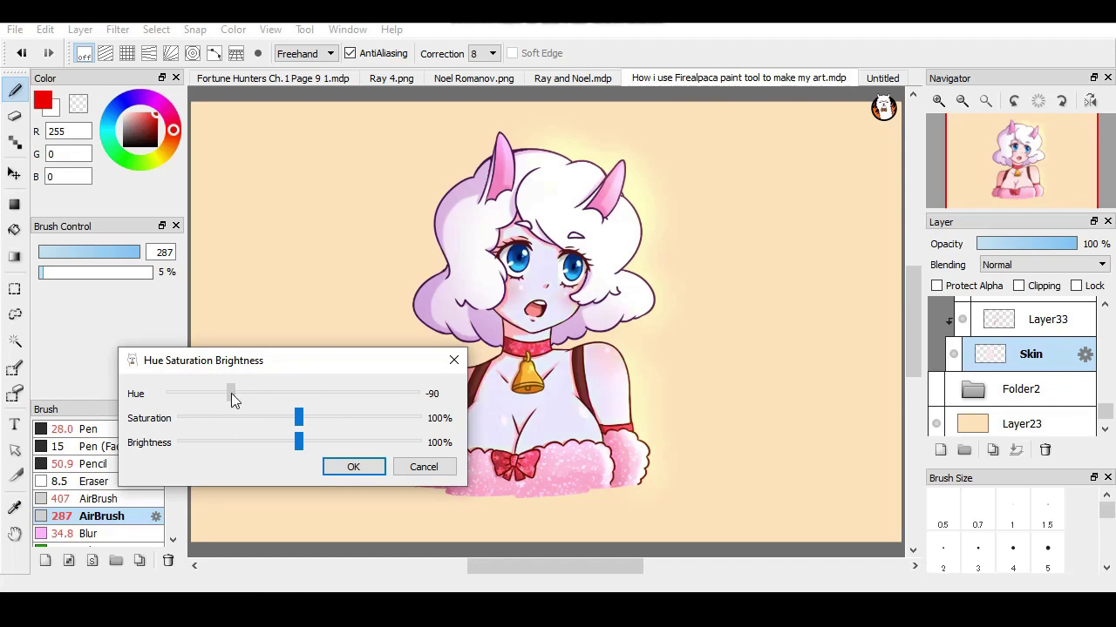
left_click_drag(298, 423, 230, 424)
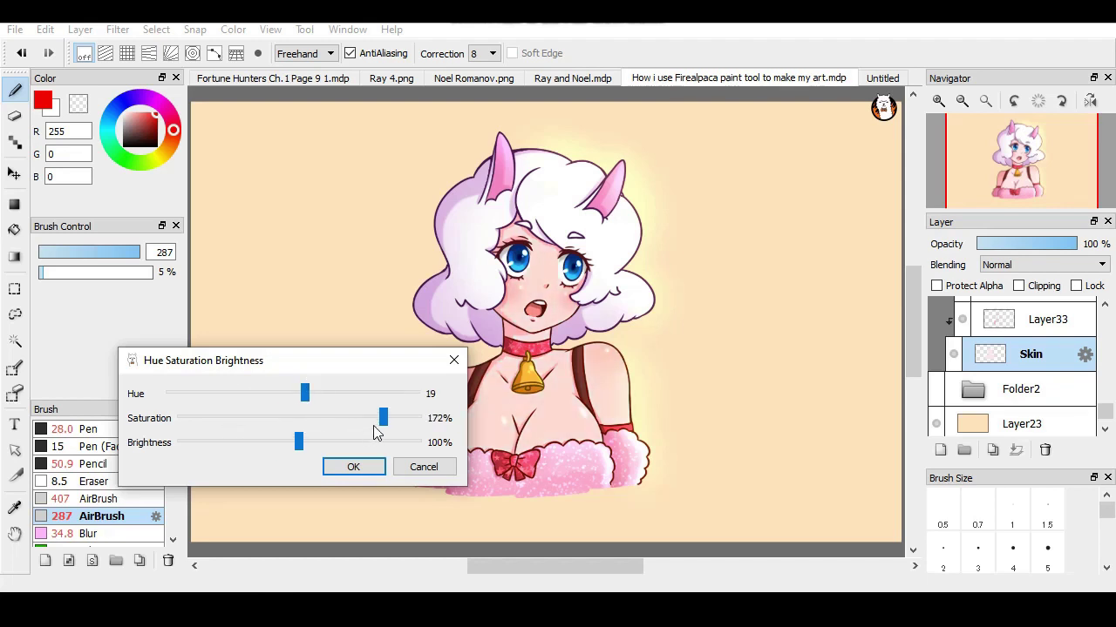
left_click_drag(388, 427, 424, 465)
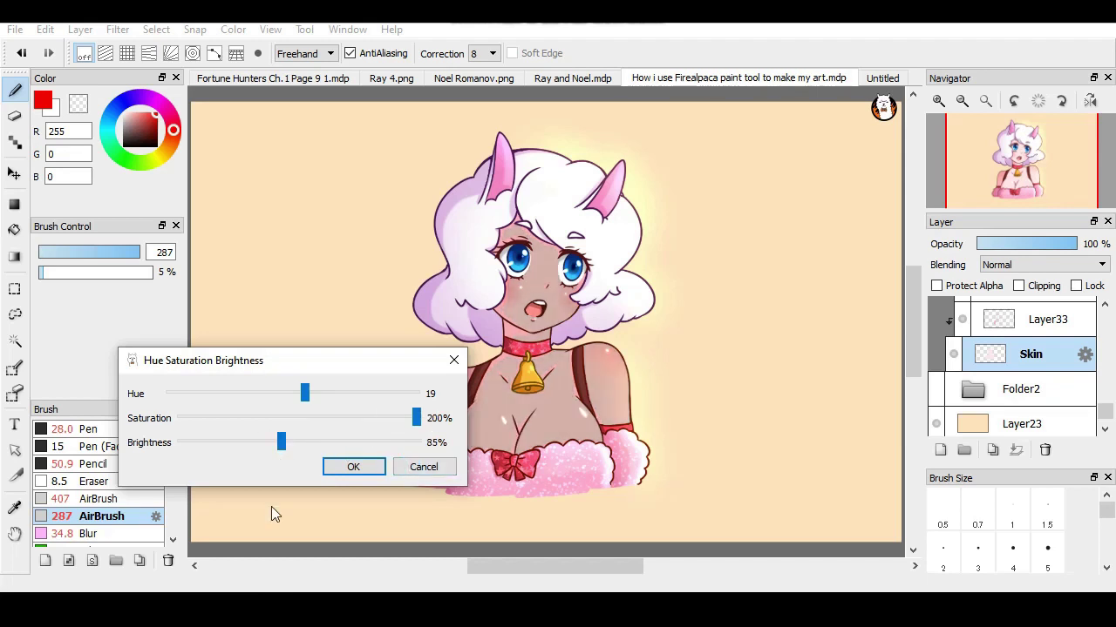
left_click(422, 468)
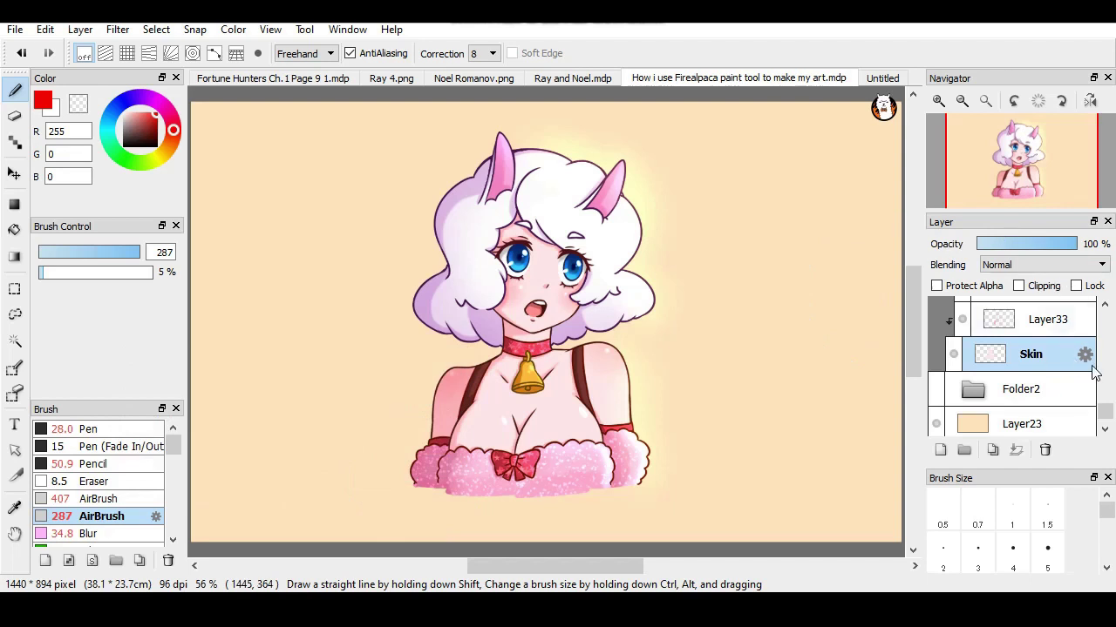
Step: Toggle the visibility of Layer26 inside Folder22 to check what it contributes to the illustration
left_click_drag(1103, 411, 1103, 366)
left_click(953, 378)
left_click(953, 378)
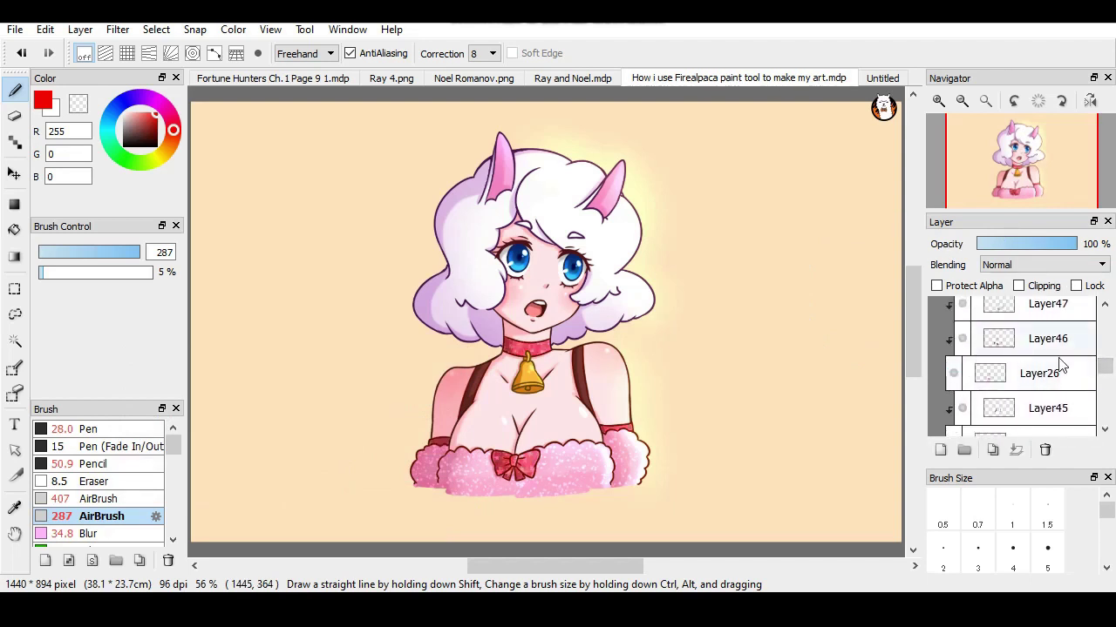
Step: Collapse Folder22 and toggle its visibility off and on to check the coloring it holds
scroll(1088, 321, "down", 5)
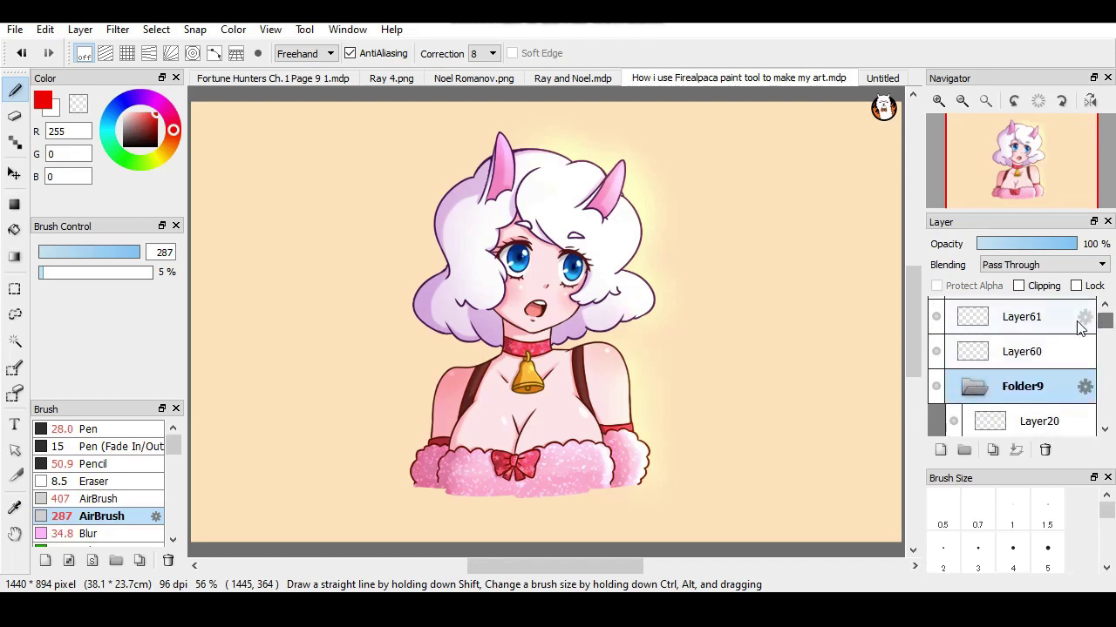
scroll(1080, 323, "up", 2)
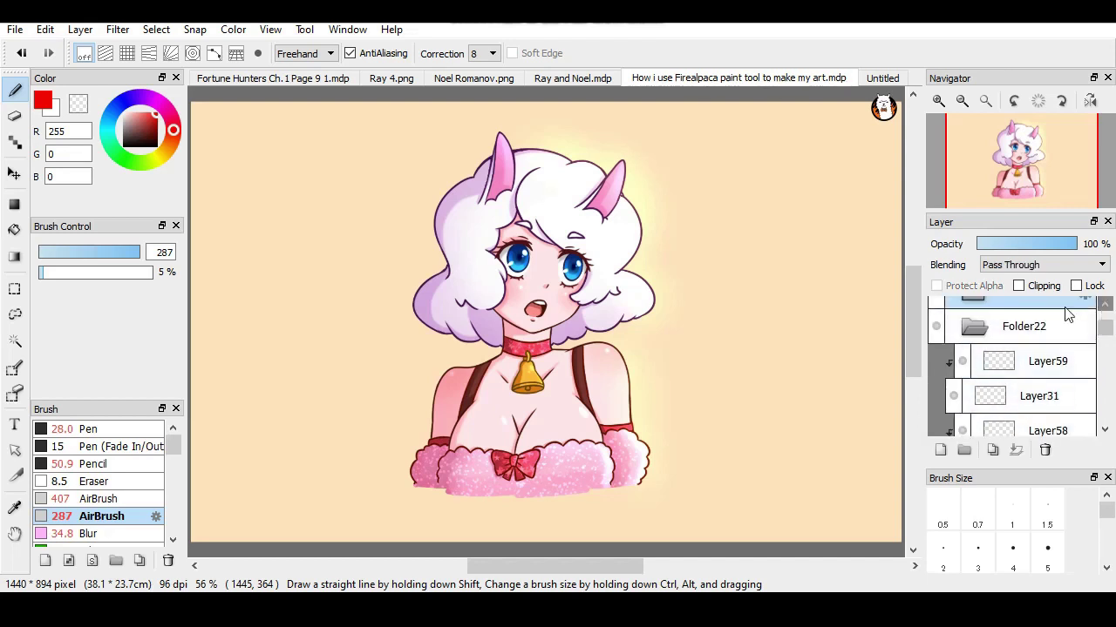
left_click(1059, 325)
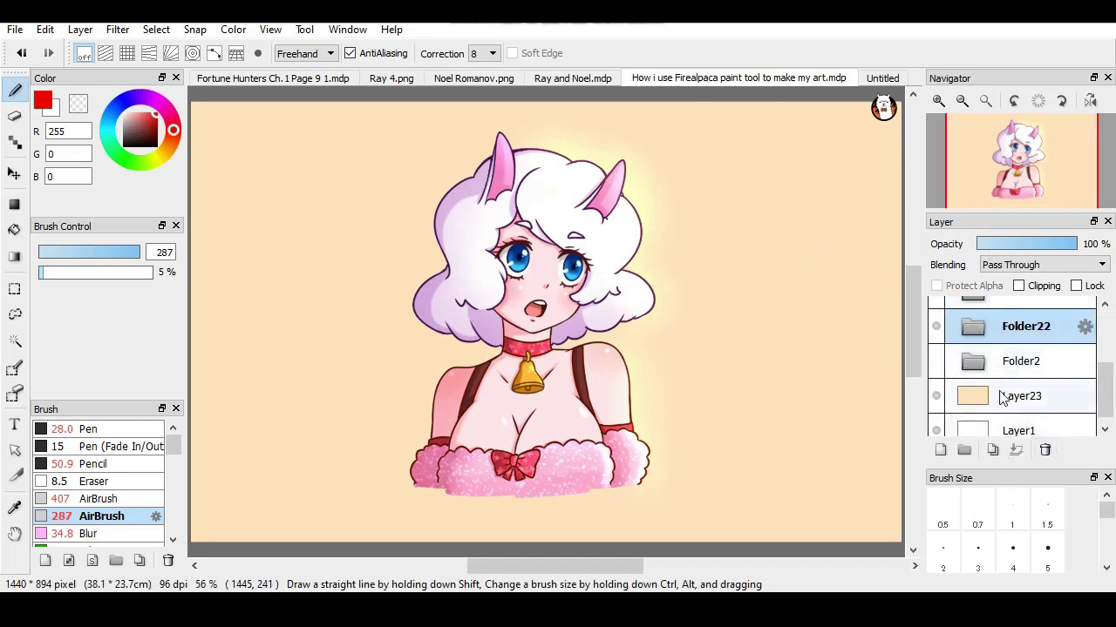
left_click(936, 326)
left_click(936, 326)
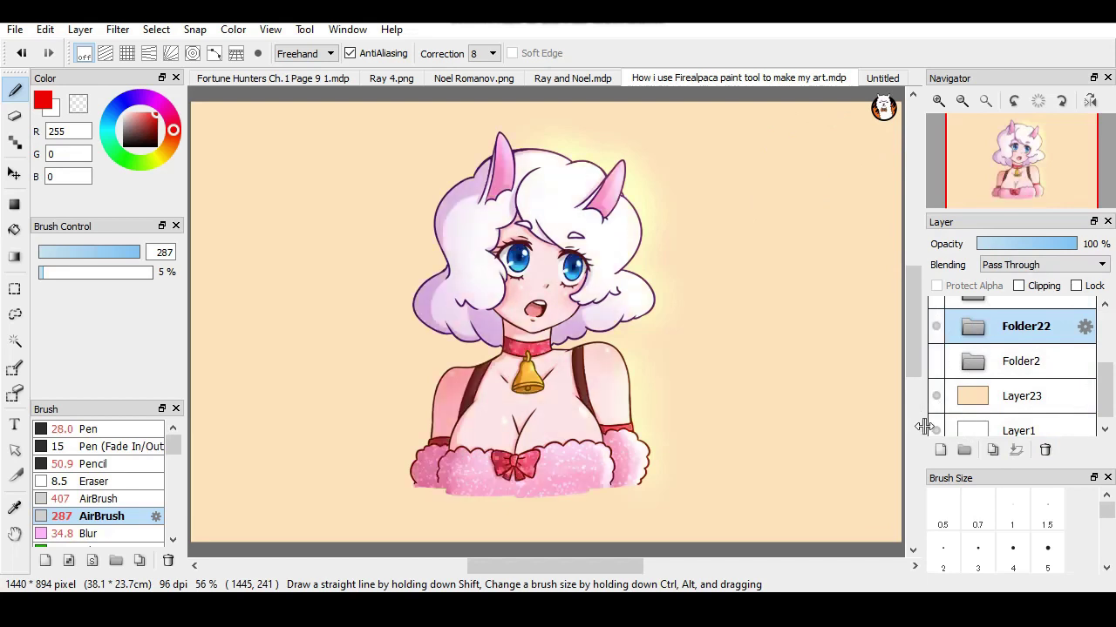
Step: Duplicate Folder22 and toggle the visibility of the copy and the original to compare them
left_click(992, 450)
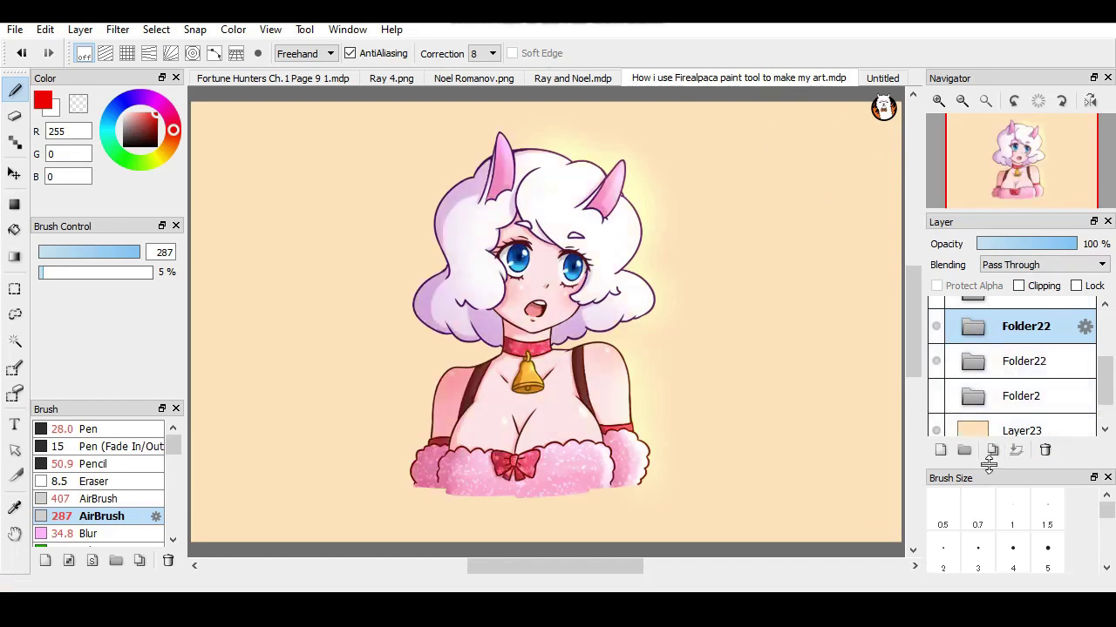
left_click(936, 326)
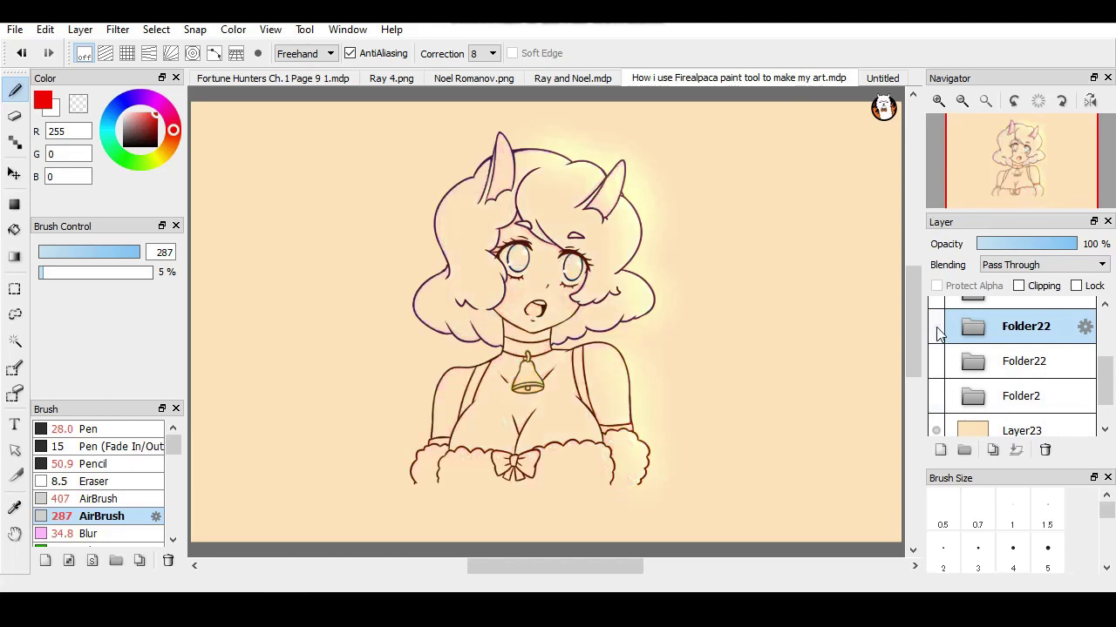
left_click(936, 326)
left_click(936, 326)
left_click(936, 363)
left_click(934, 357)
left_click(934, 329)
left_click(935, 329)
Step: Delete the duplicate of Folder22 and keep the original folder visible
left_click(933, 363)
left_click(933, 363)
left_click(1044, 450)
left_click(936, 326)
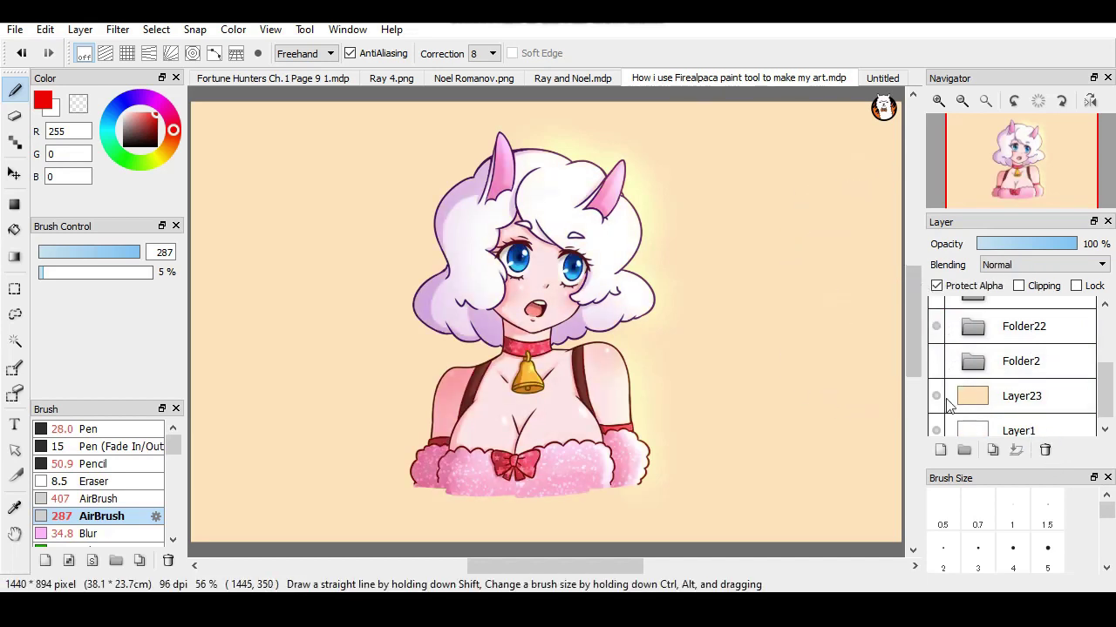
Step: Choose the Blur brush and select Folder22 in the illustration's layer list
mouse_move(909, 346)
left_mouse_down()
mouse_move(906, 331)
mouse_move(908, 344)
left_mouse_up()
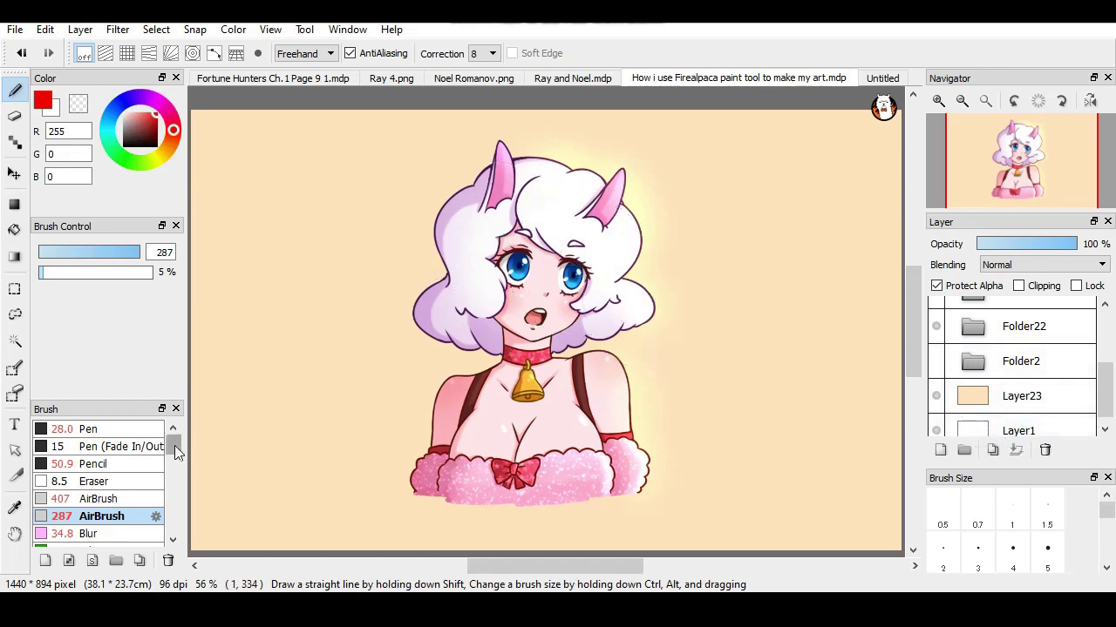
scroll(174, 449, "down", 3)
scroll(137, 453, "up", 1)
left_click(95, 436)
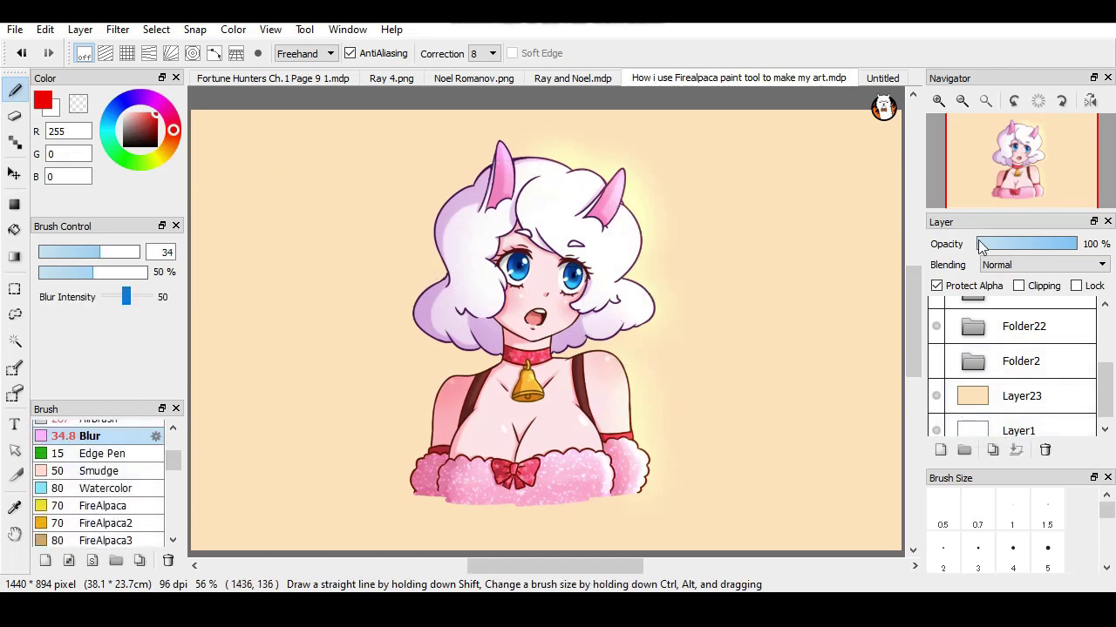
left_click(973, 327)
left_click(978, 328)
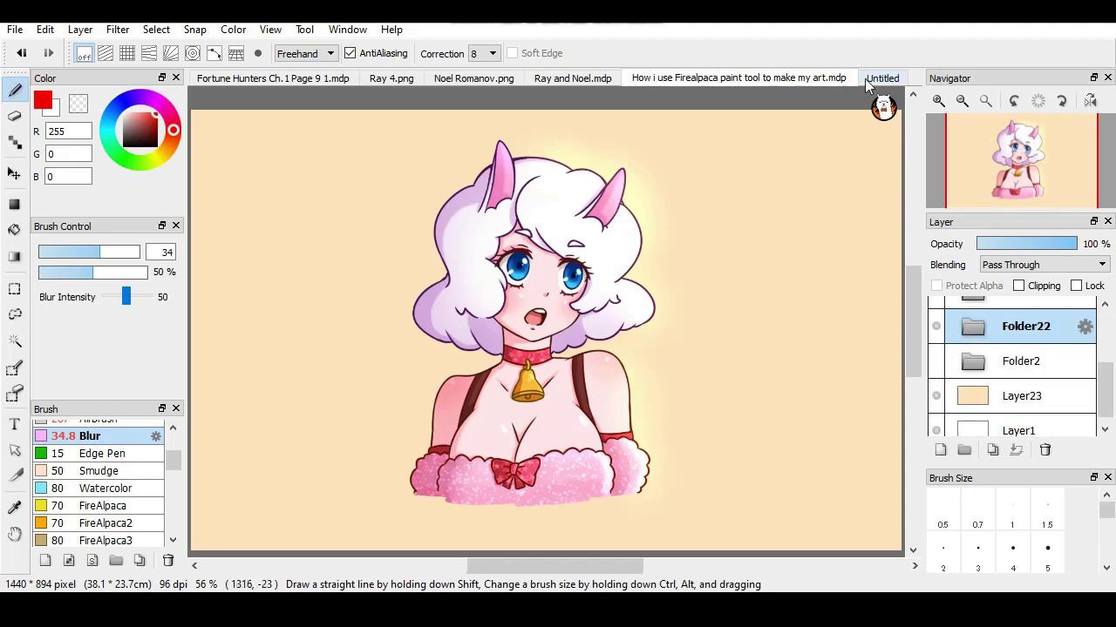
Step: In the Untitled document, test the Blur brush on the red strokes while raising its size to 1000, and undo the last blur
left_click(874, 79)
left_click_drag(100, 252, 165, 254)
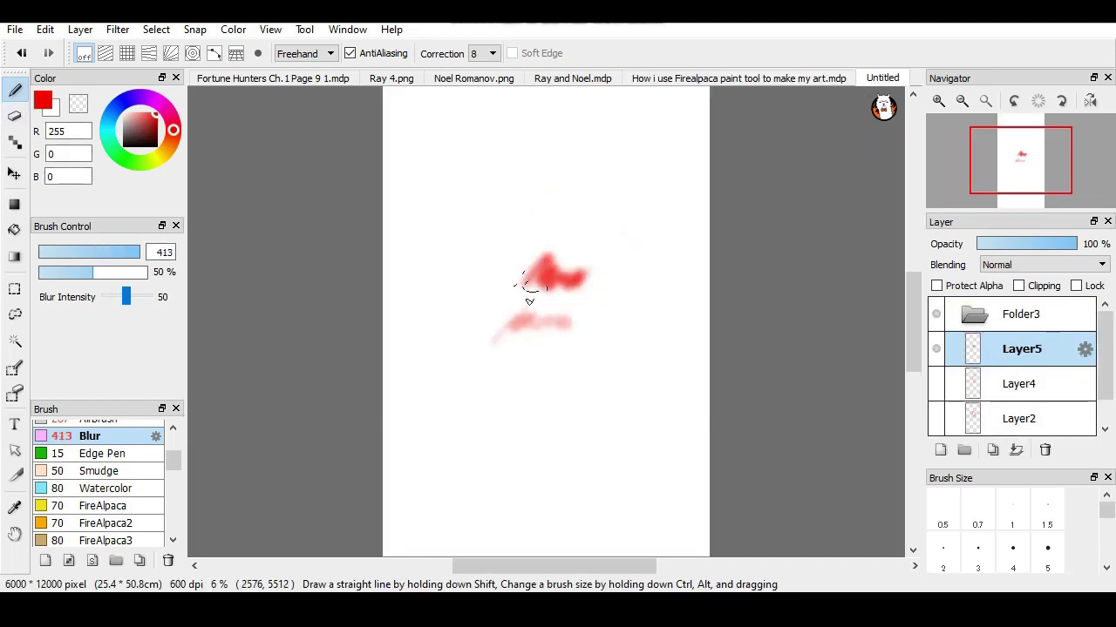
mouse_move(125, 250)
left_mouse_down()
mouse_move(257, 266)
mouse_move(145, 249)
mouse_move(149, 330)
left_mouse_up()
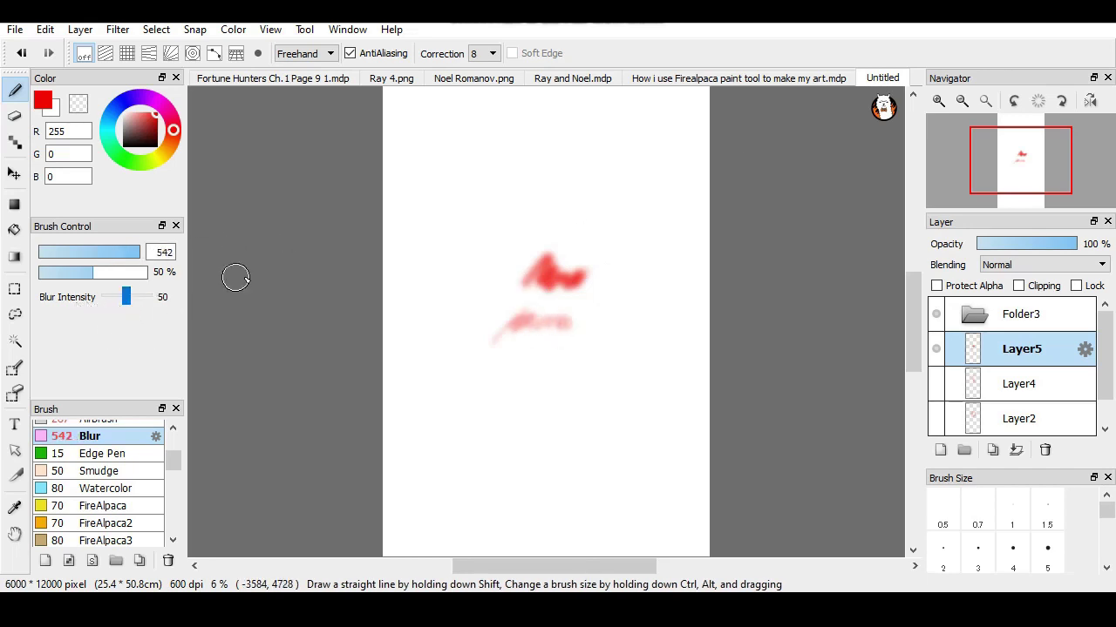
left_click_drag(184, 249, 251, 256)
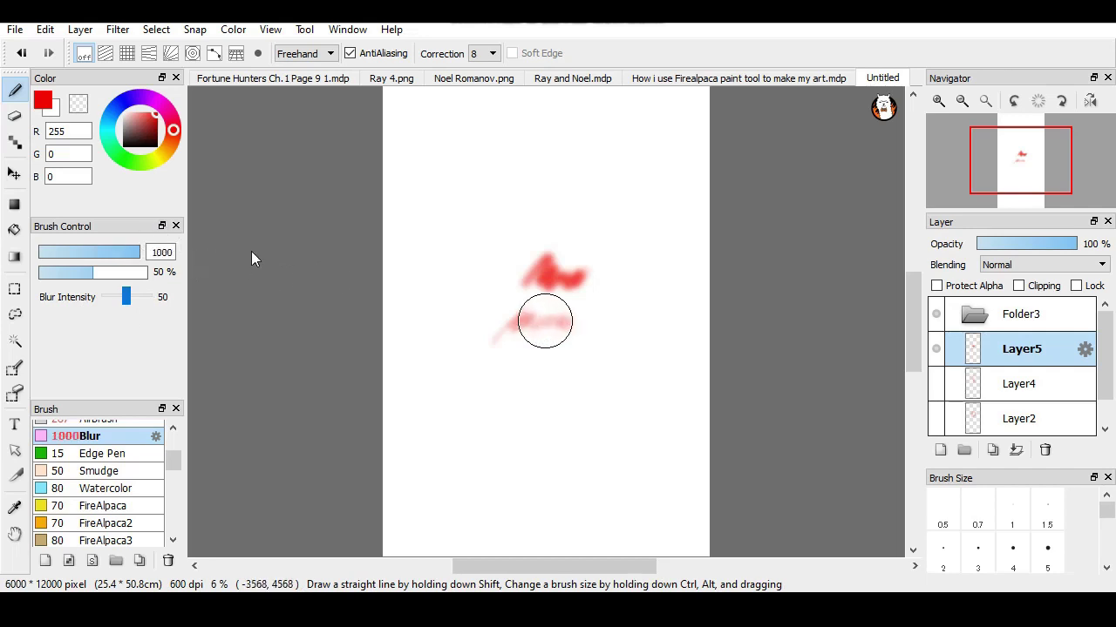
key("ctrl+z")
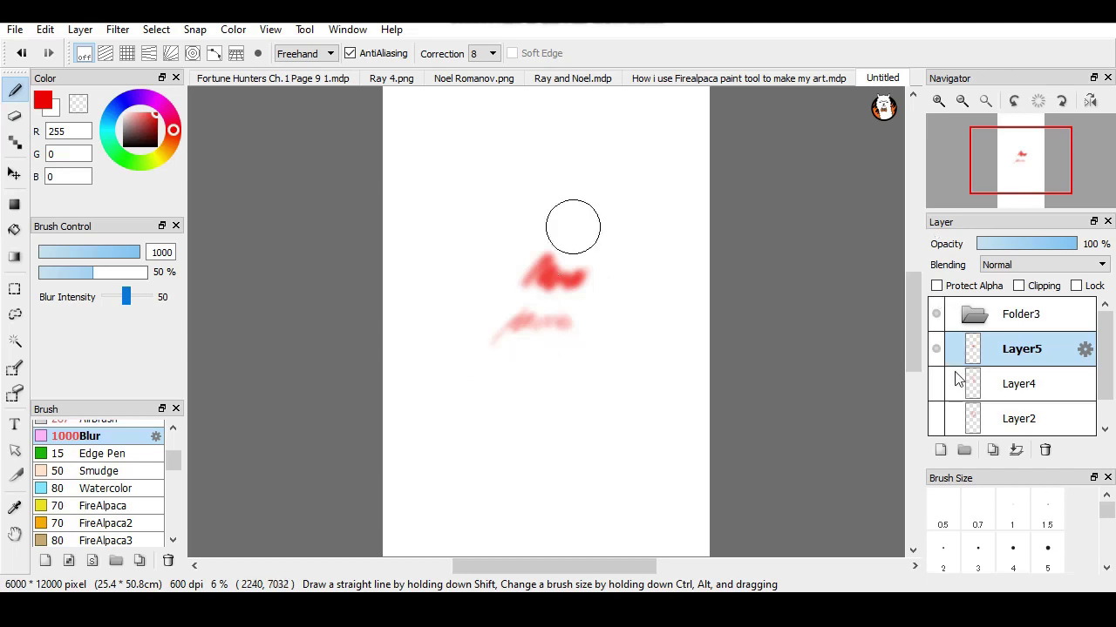
Step: Close the Untitled document without saving and return to "How i use Firealpaca paint tool to make my art.mdp"
right_click(879, 86)
left_click(920, 92)
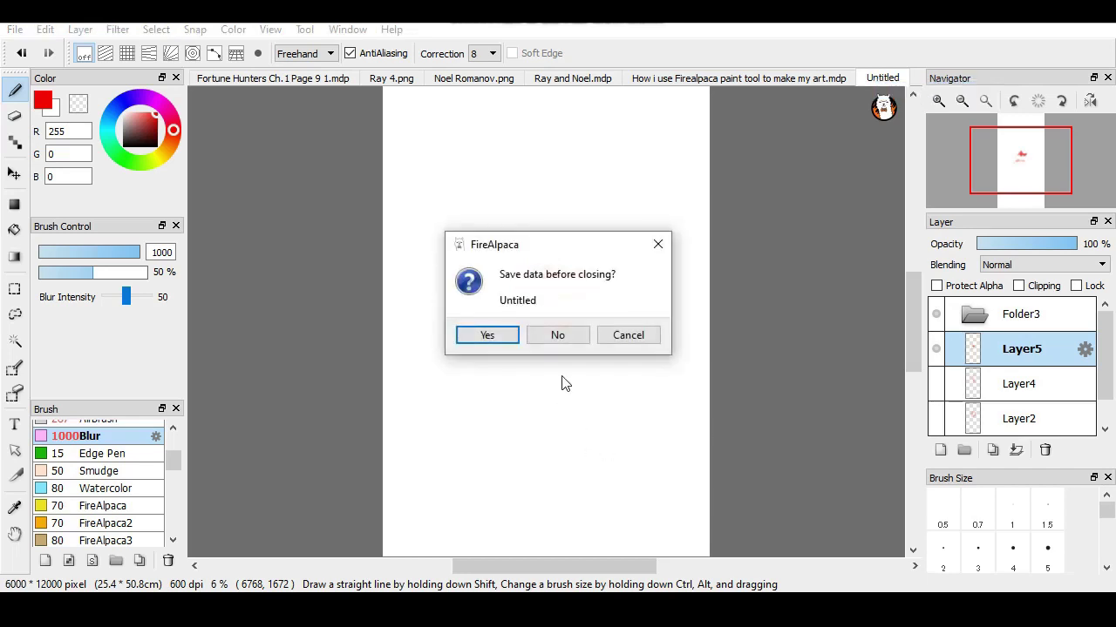
left_click(554, 338)
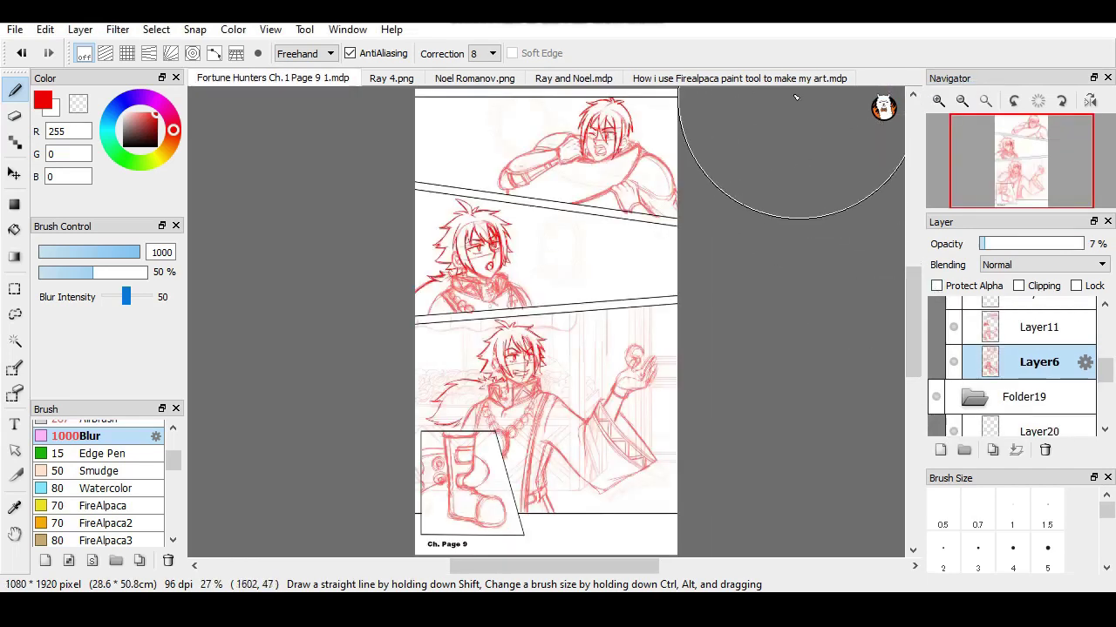
left_click(771, 78)
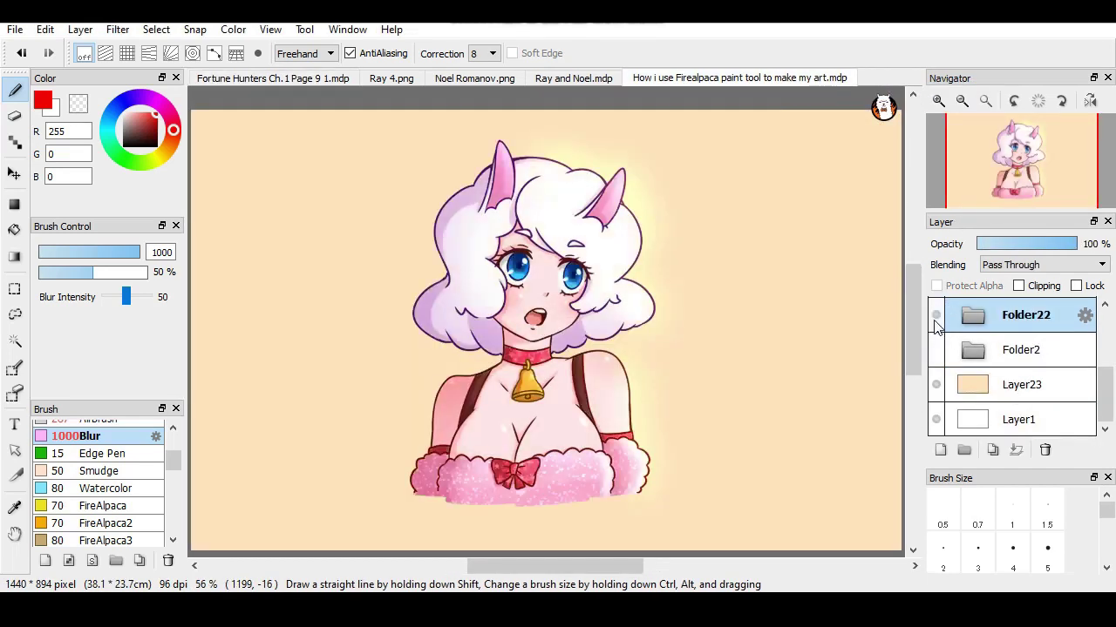
Step: Clear the canvas by hiding the illustration's layers and folders, including Folder22, Folder9, Layer60 to Layer62 and the beige Layer23
scroll(914, 318, "down", 1)
left_click(961, 100)
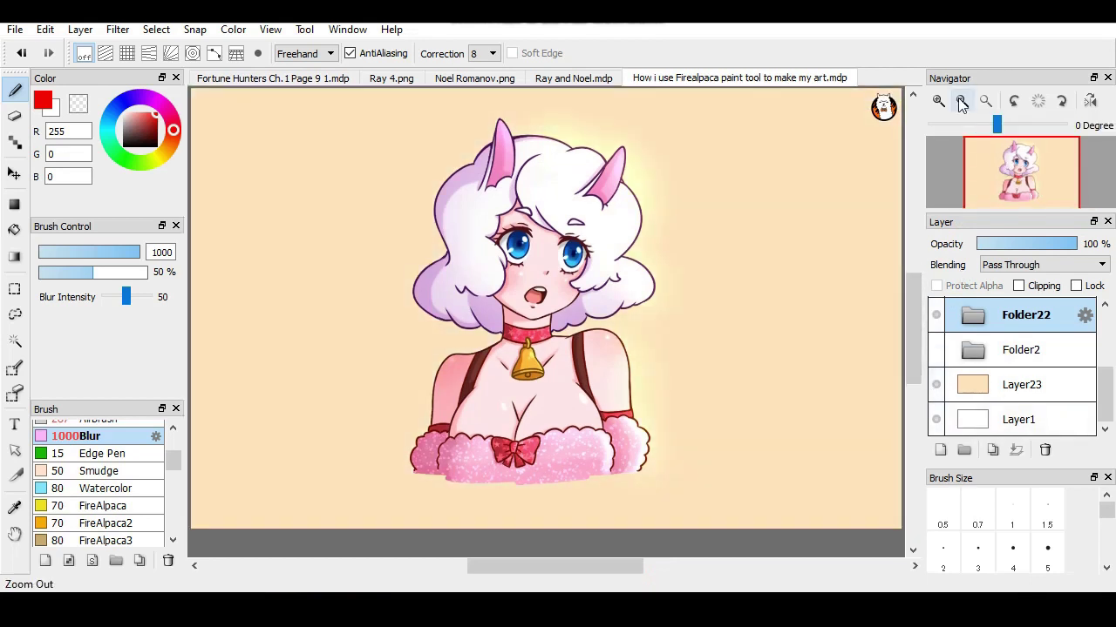
left_click(941, 393)
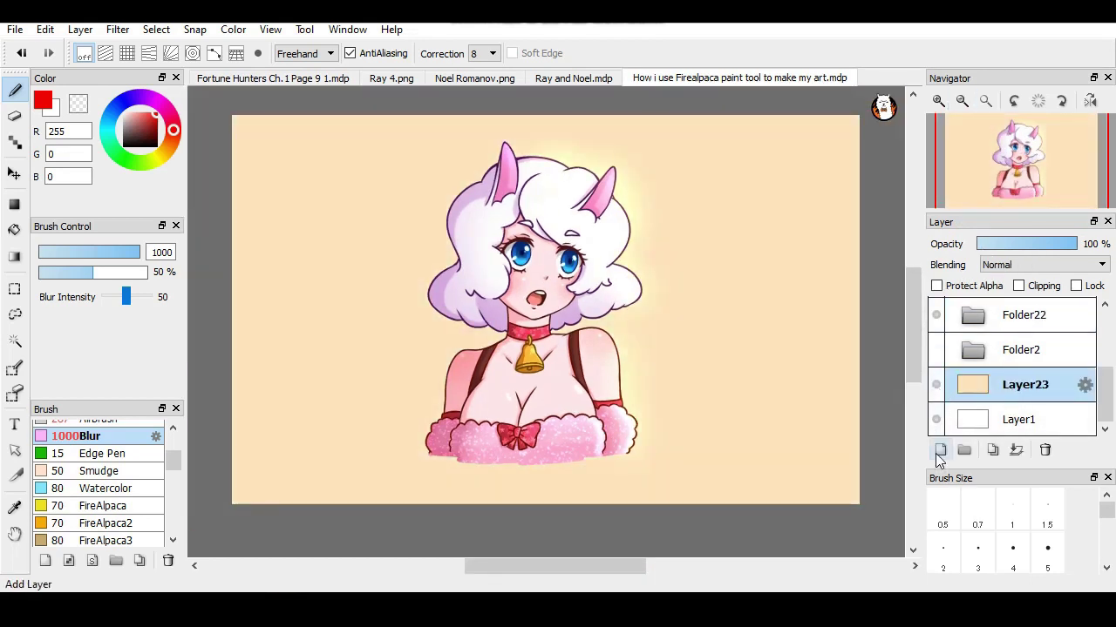
left_click(936, 350)
left_click(936, 316)
left_click_drag(1104, 386, 1105, 364)
left_click(936, 328)
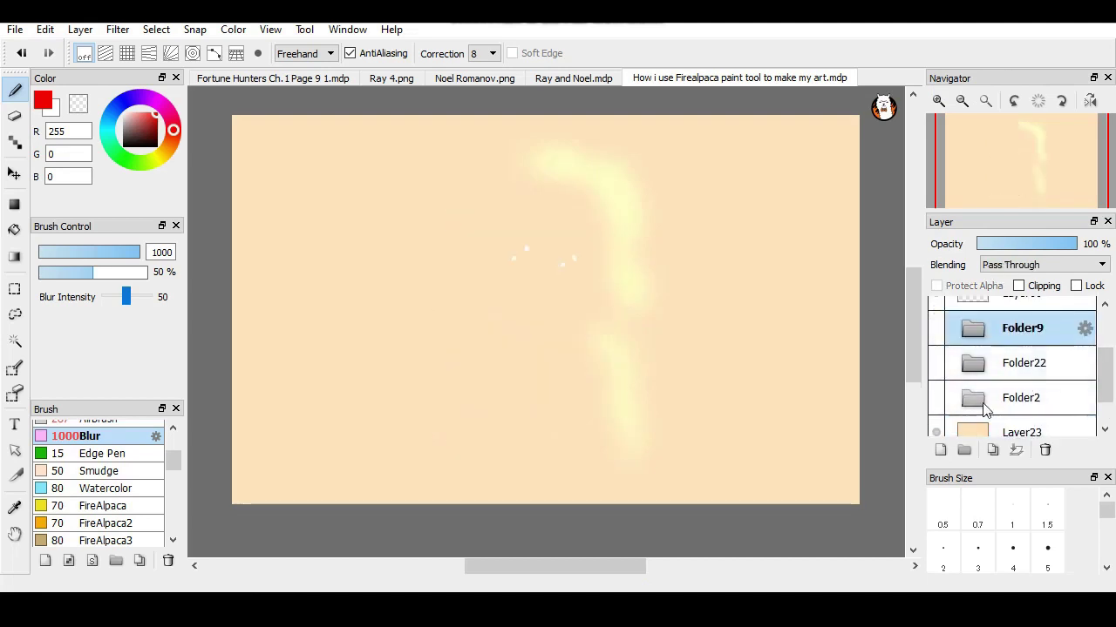
scroll(1084, 349, "up", 3)
left_click(938, 359)
left_click(937, 315)
left_click_drag(1100, 350, 1054, 319)
left_click(937, 383)
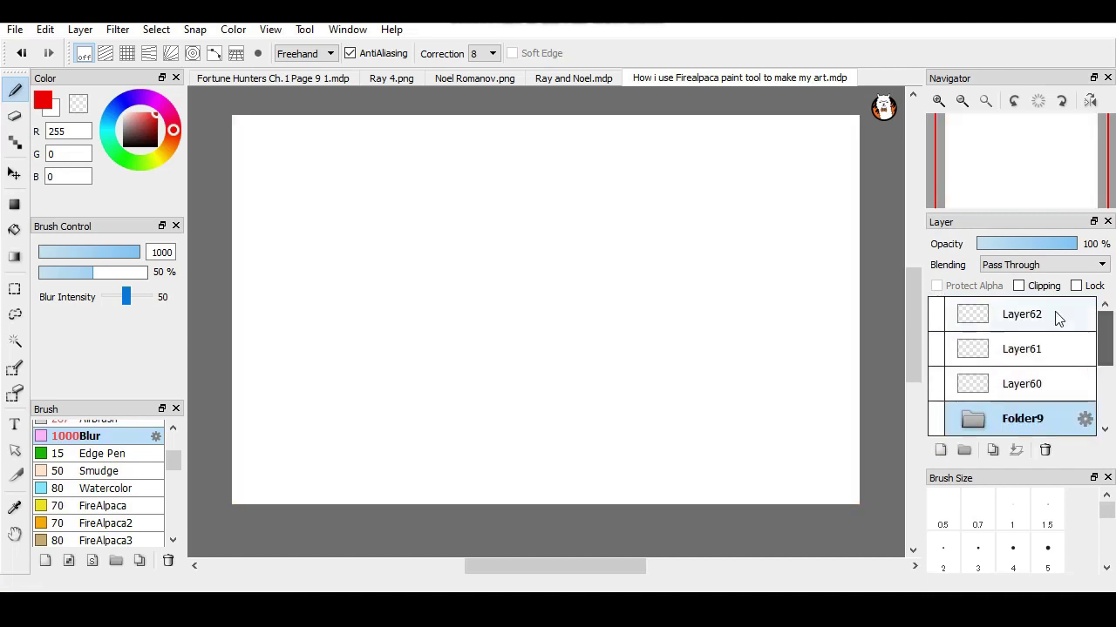
Step: Add a new layer and sketch a rough red face shape at the canvas center with the Pen at size 13.7
left_click(941, 450)
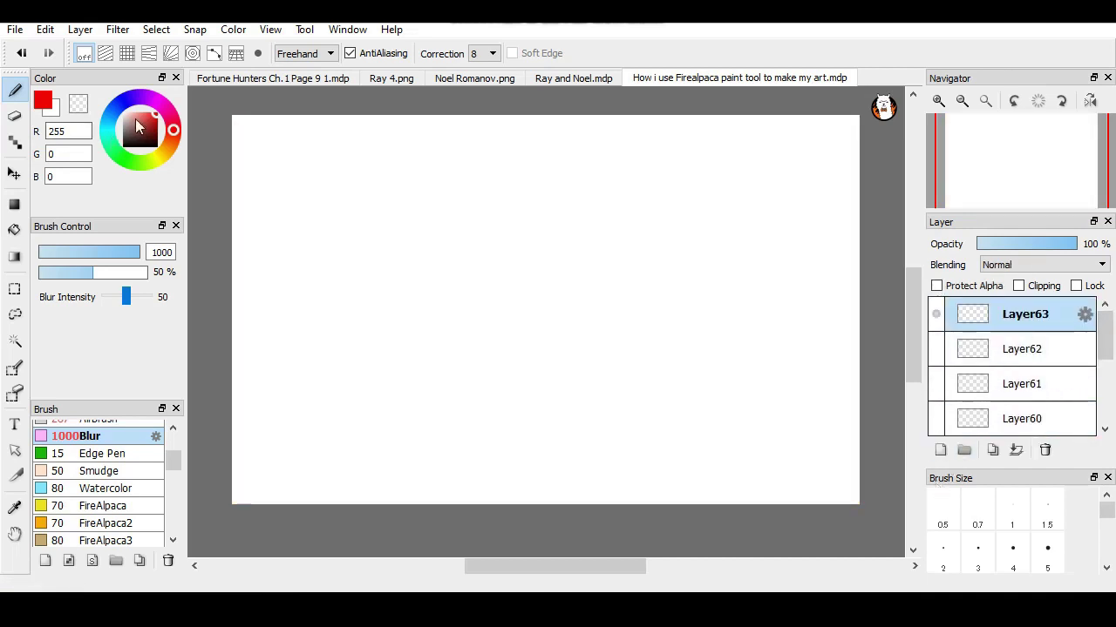
scroll(144, 428, "up", 3)
left_click(123, 429)
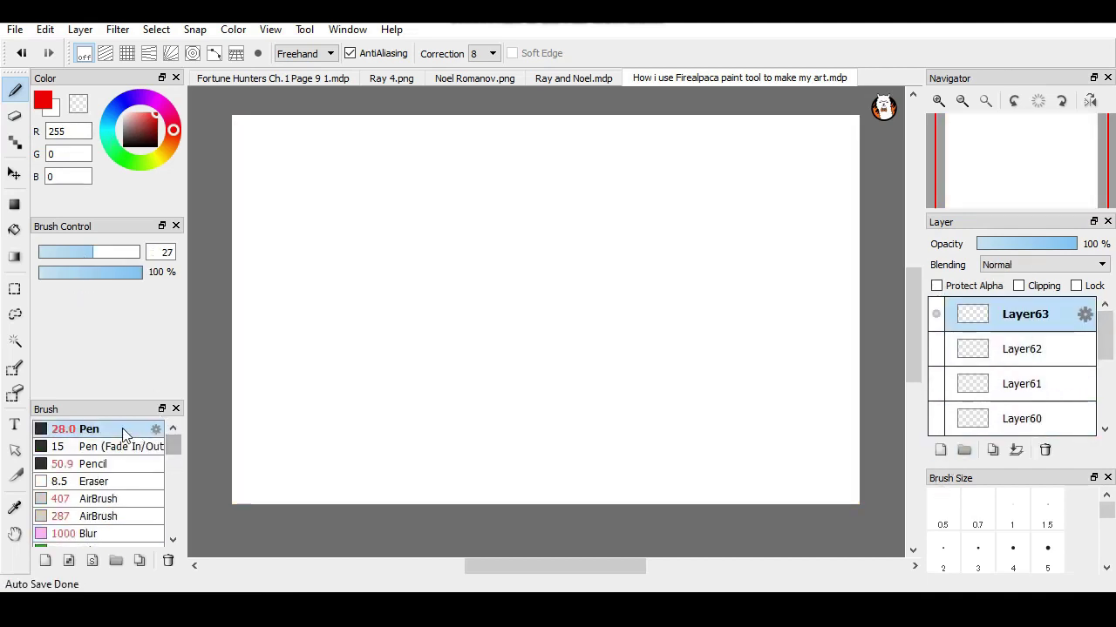
left_click_drag(75, 253, 66, 252)
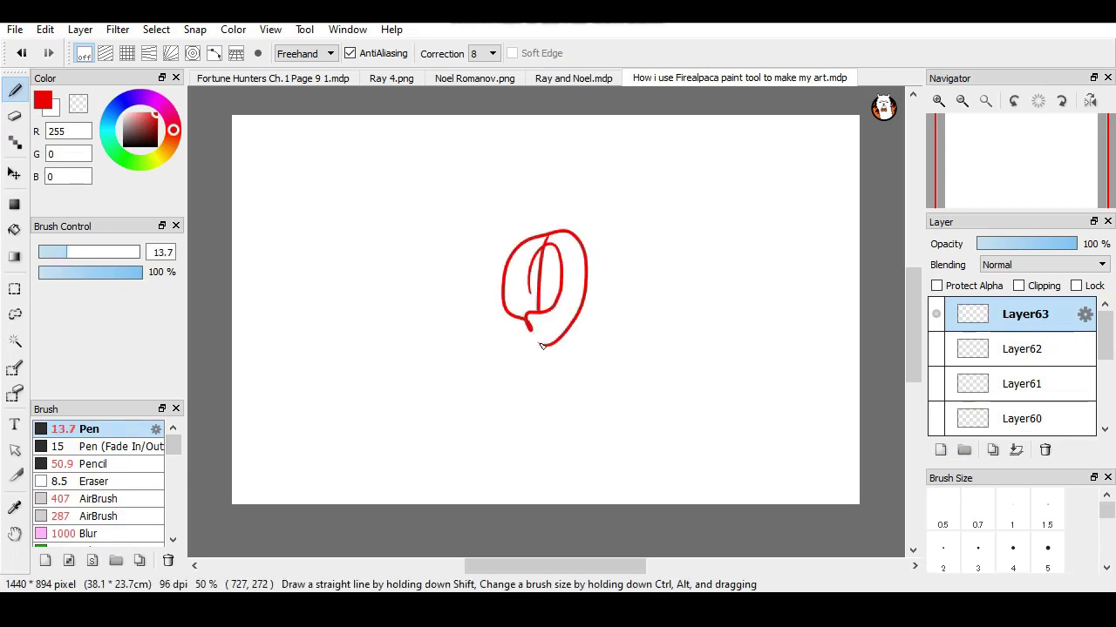
Step: Trace the sides and chin of the face in black on another new layer, and hide the red sketch layer
left_click(941, 451)
left_click(125, 146)
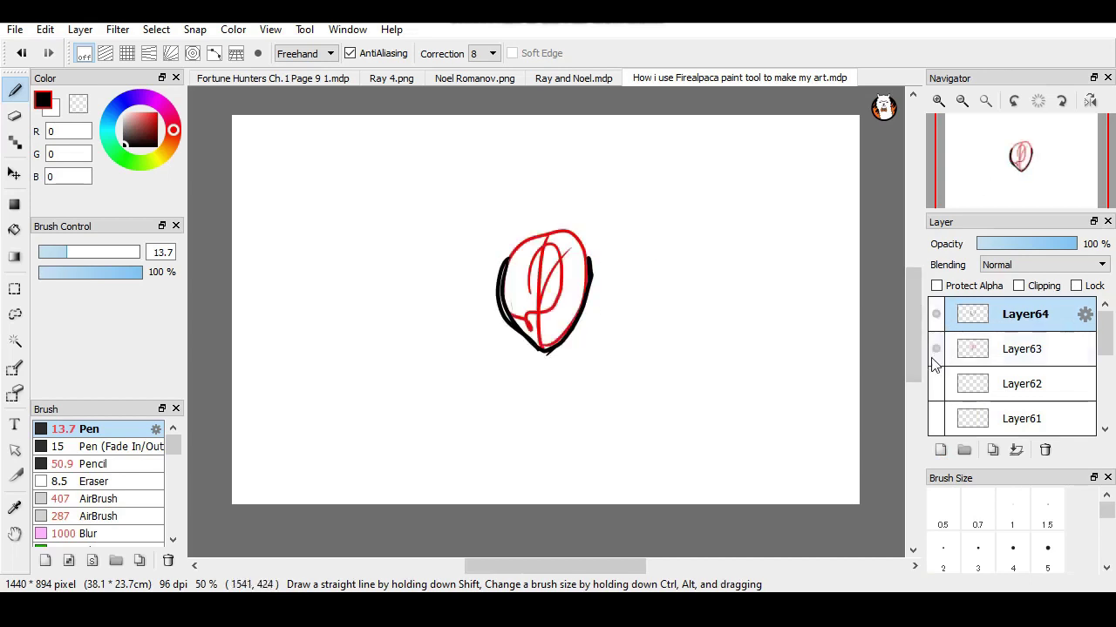
left_click(1003, 344)
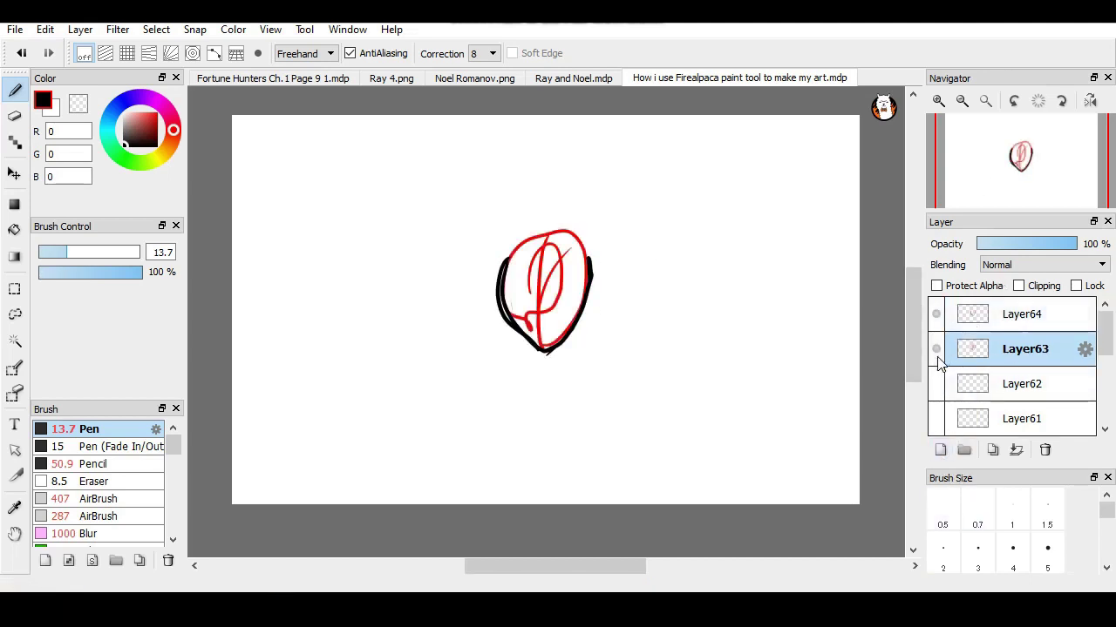
left_click(936, 353)
left_click(1003, 320)
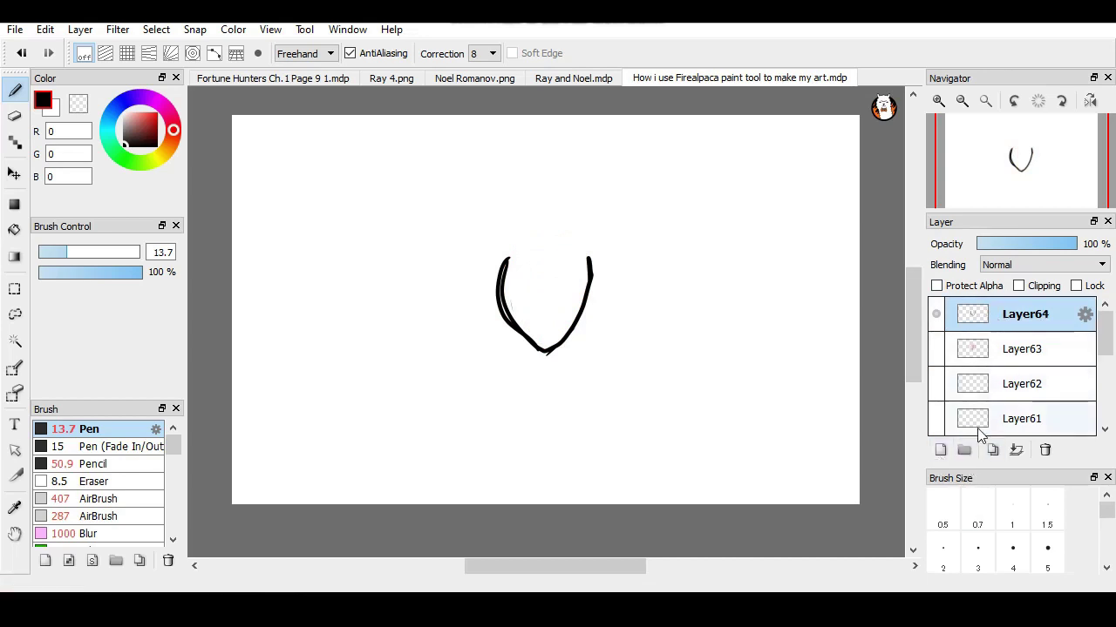
Step: Add a layer beneath the black line art and scribble red Pen color inside the face outline
left_click(1002, 350)
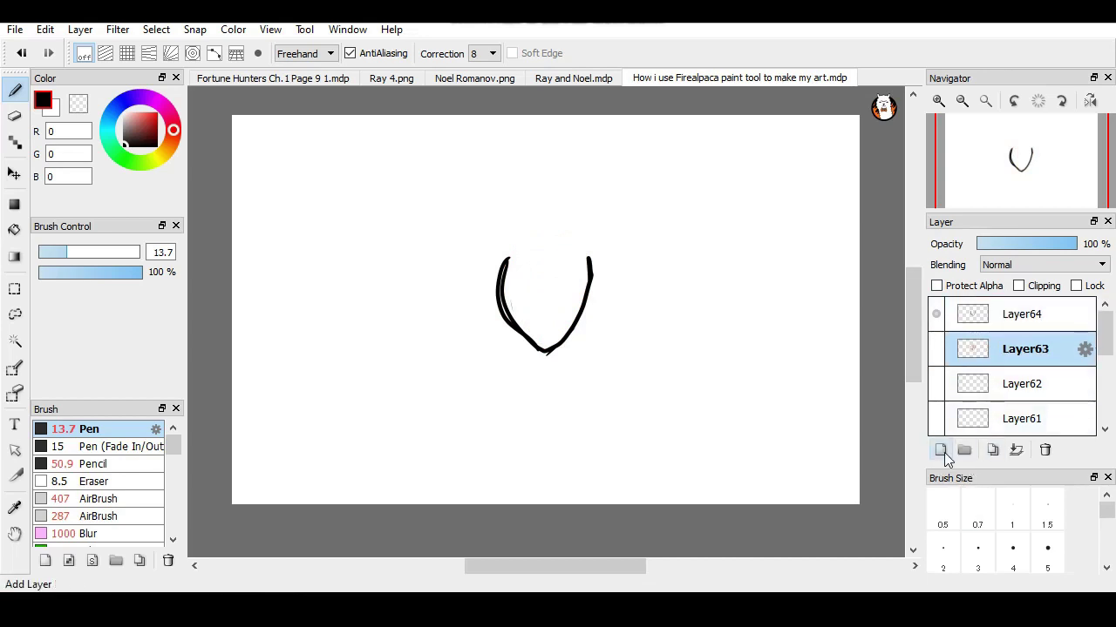
left_click(153, 112)
left_click_drag(536, 253, 518, 316)
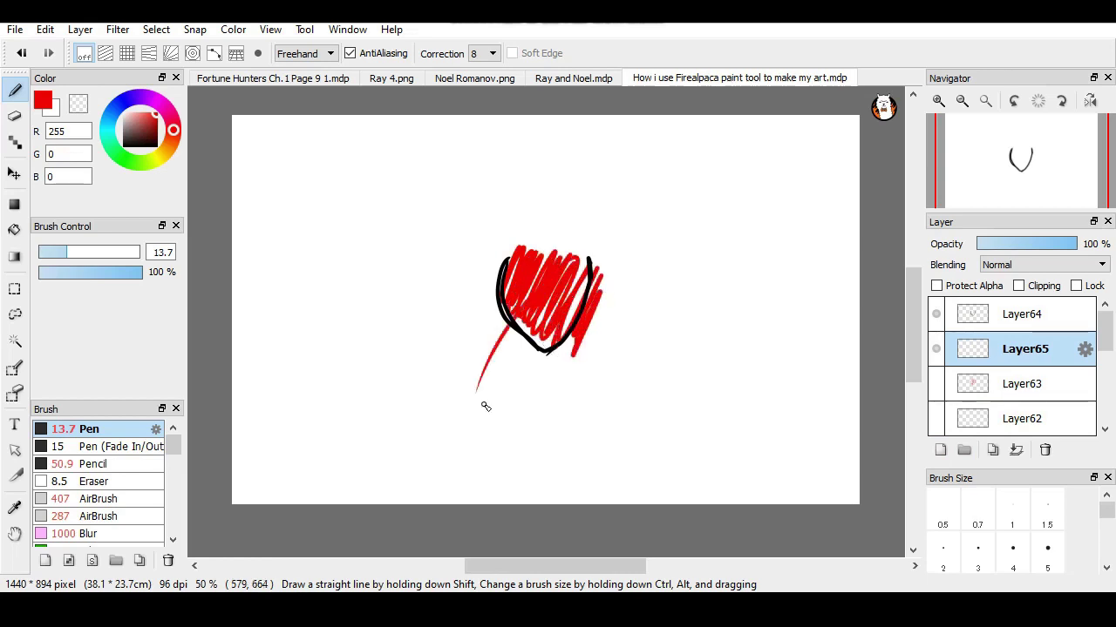
Step: Hide the black line art layer and draw a rectangular selection around the red scribble on Layer65
left_click(935, 314)
left_click(935, 349)
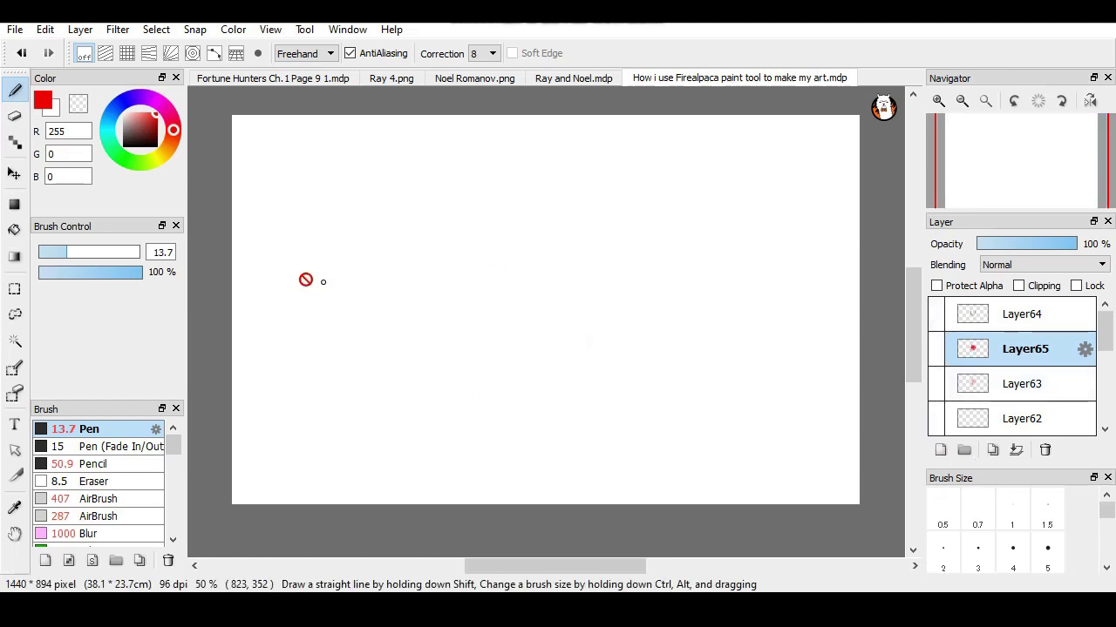
left_click(15, 292)
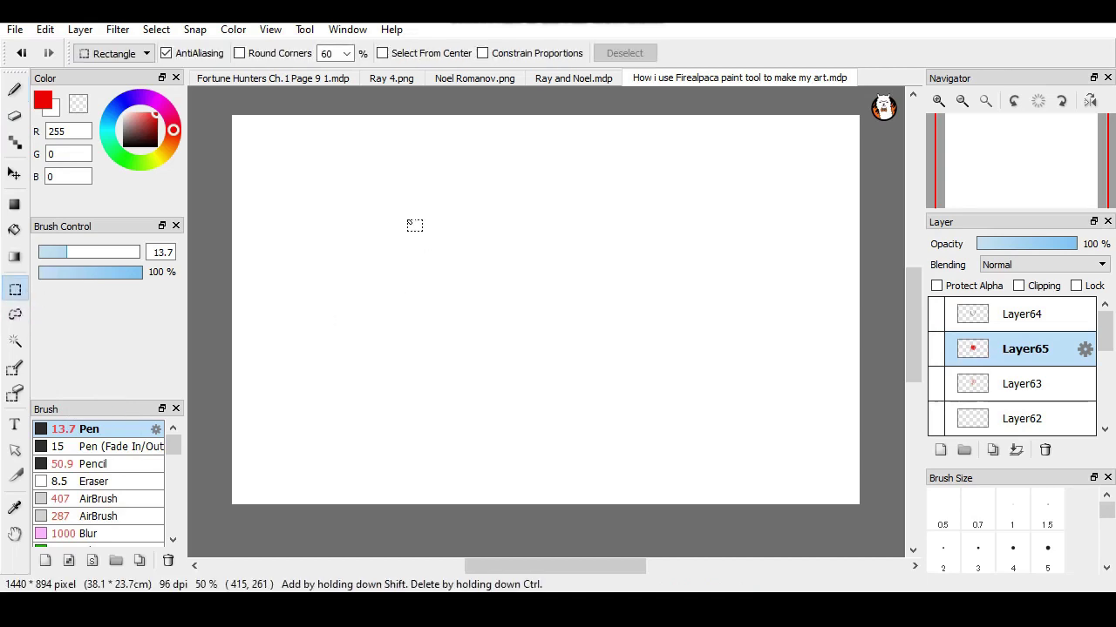
left_click(935, 349)
left_click_drag(406, 198, 709, 474)
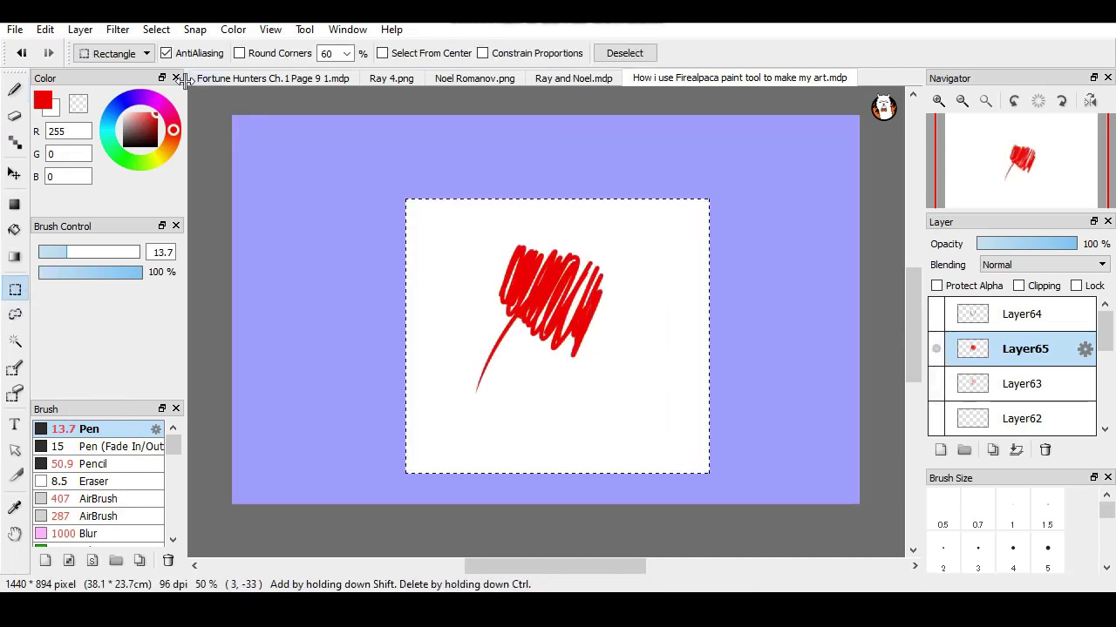
Step: Try shifting the selected red scribble slightly with Transform, and cancel the transformation
left_click(156, 29)
left_click(188, 234)
mouse_move(592, 329)
left_mouse_down()
mouse_move(592, 217)
mouse_move(593, 329)
left_mouse_up()
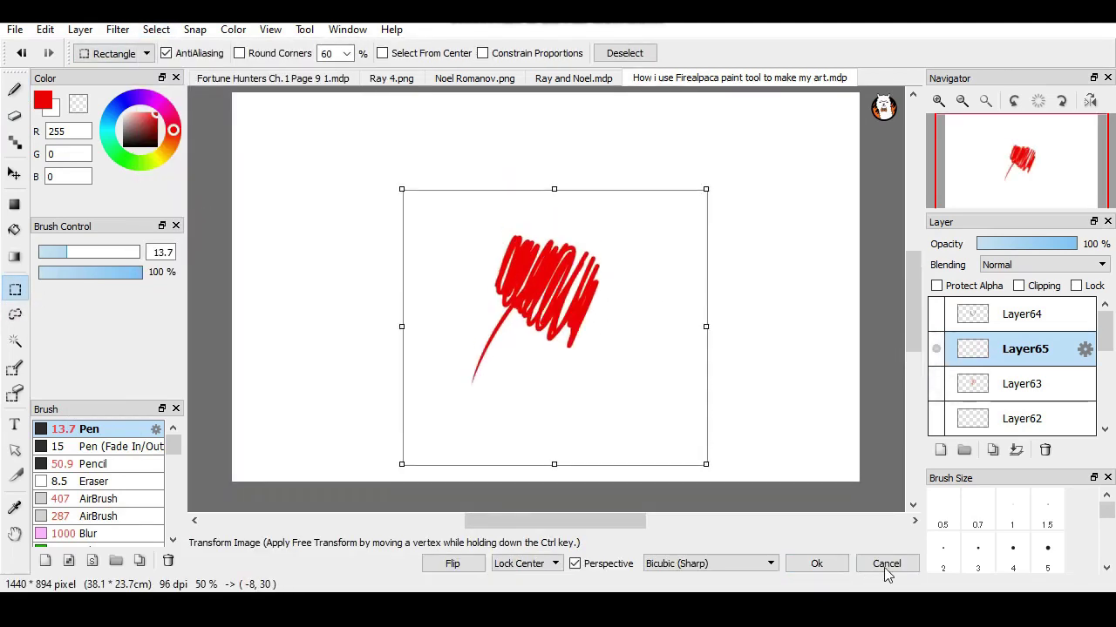
left_click(883, 563)
Step: Clear the rectangular selection and switch the selection shape to Ellipse
left_click(748, 406)
left_click(245, 200)
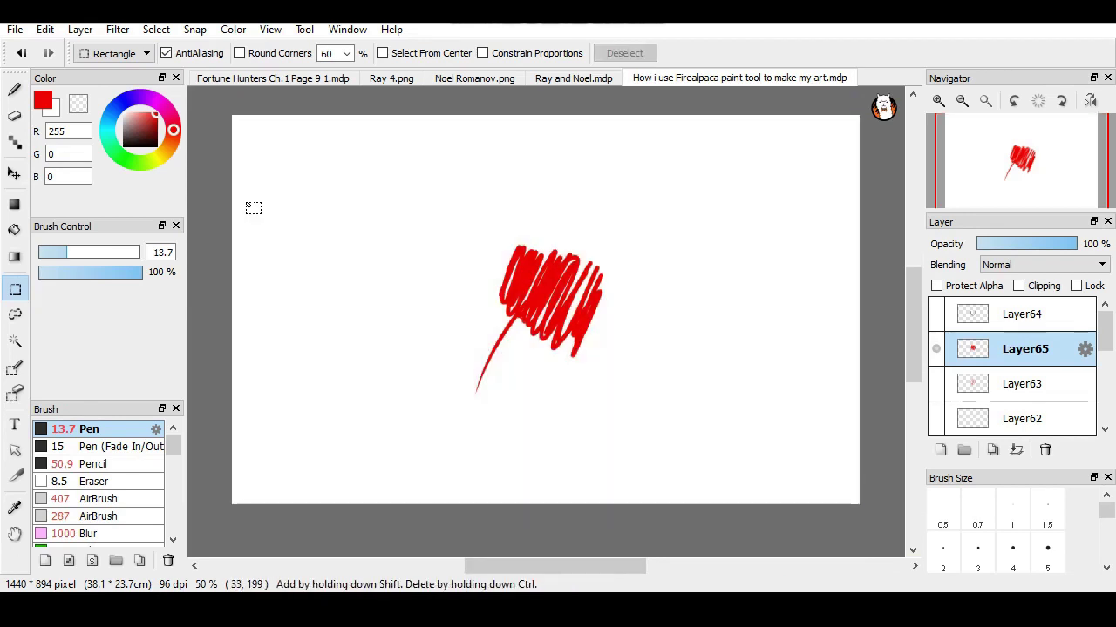
left_click(107, 67)
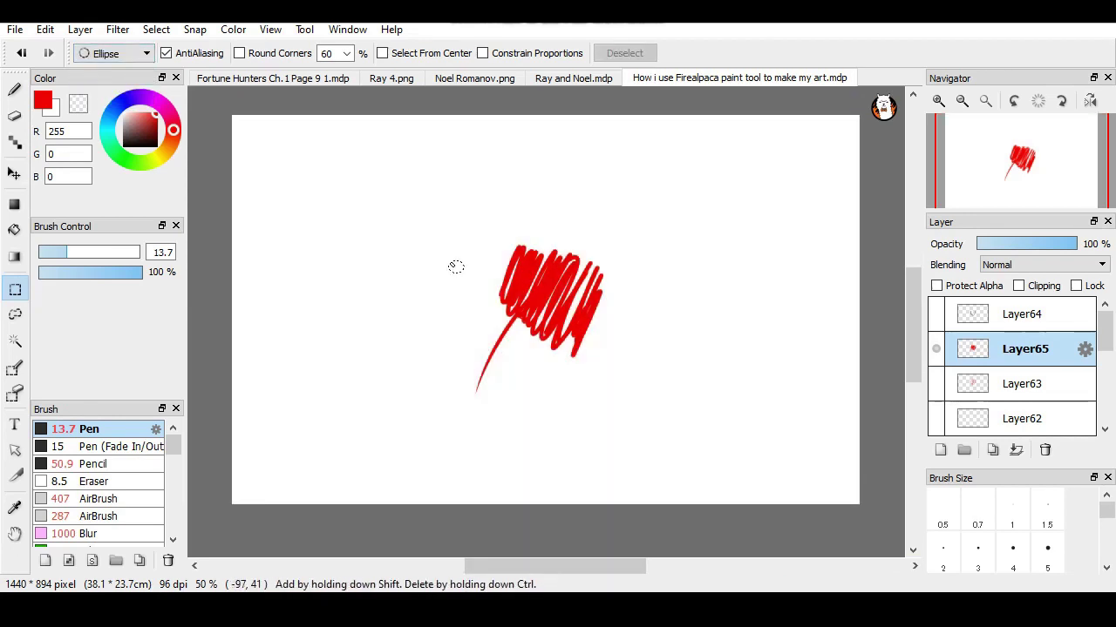
Step: Draw an elliptical selection around the red scribble, try shifting its contents with Transform, and cancel the transformation
left_click_drag(421, 186, 720, 459)
mouse_move(583, 363)
left_mouse_down()
mouse_move(627, 311)
mouse_move(569, 369)
left_mouse_up()
left_click(156, 29)
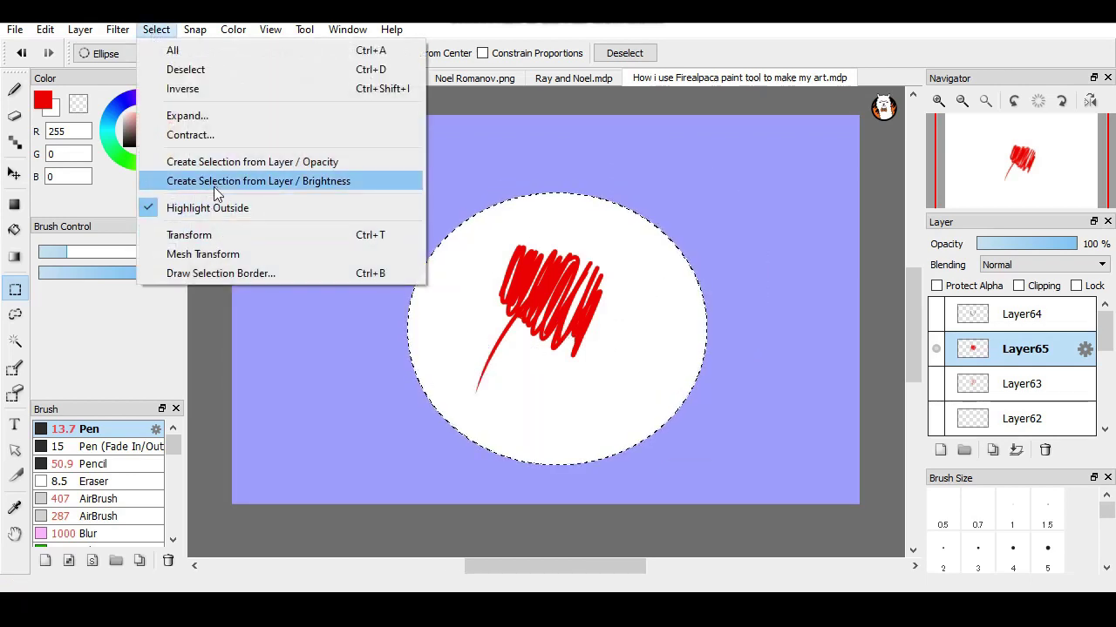
left_click(212, 236)
mouse_move(585, 329)
left_mouse_down()
mouse_move(588, 254)
mouse_move(574, 323)
left_mouse_up()
left_click(863, 562)
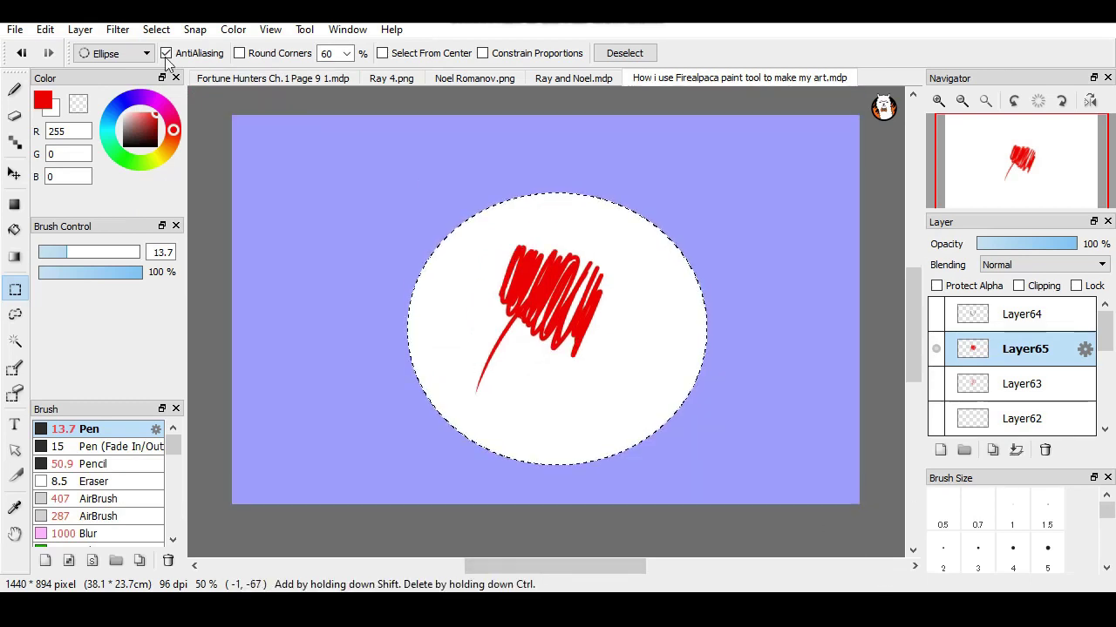
Step: Try warping the elliptical selection's contents with a 4 by 4 Mesh Transform, cancel it, and clear the selection
left_click(118, 29)
left_click(203, 253)
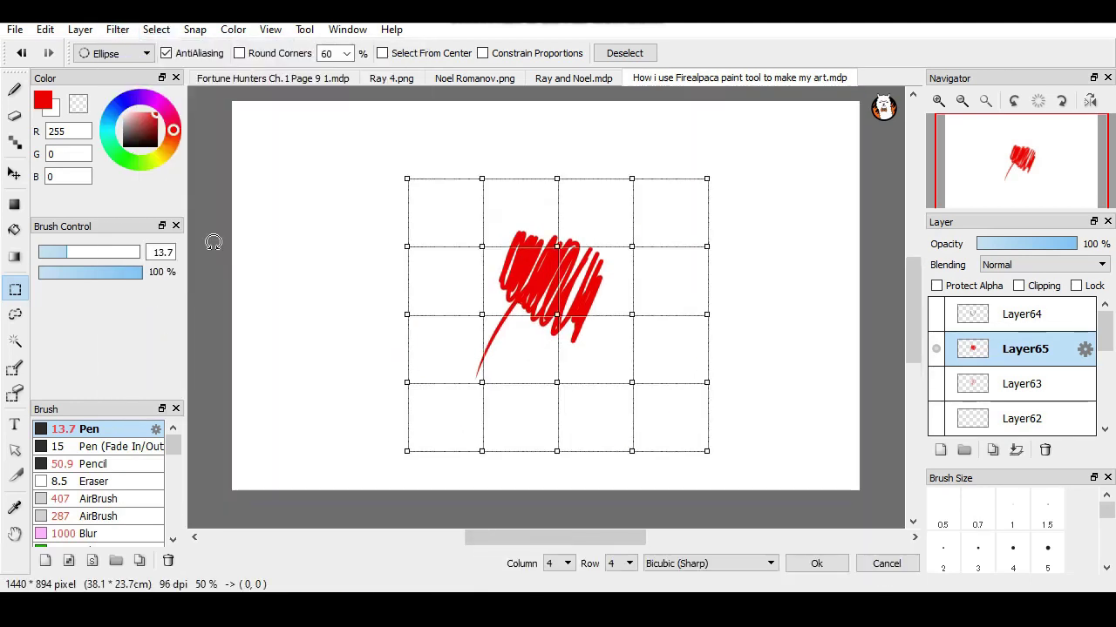
mouse_move(632, 314)
left_mouse_down()
mouse_move(579, 283)
mouse_move(510, 351)
left_mouse_up()
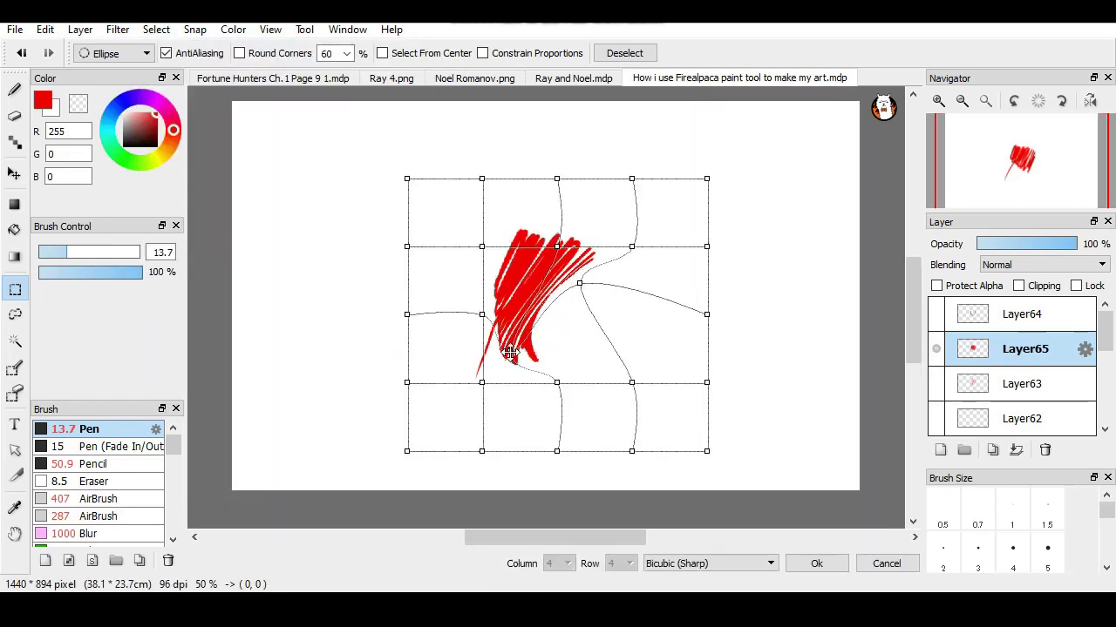
left_click(156, 29)
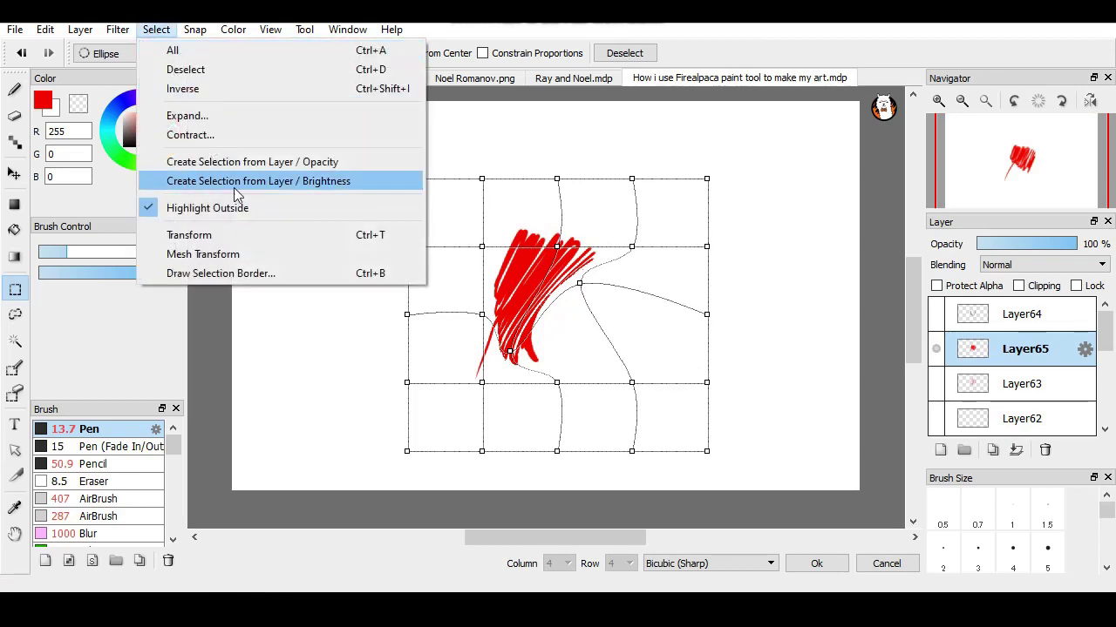
left_click(161, 36)
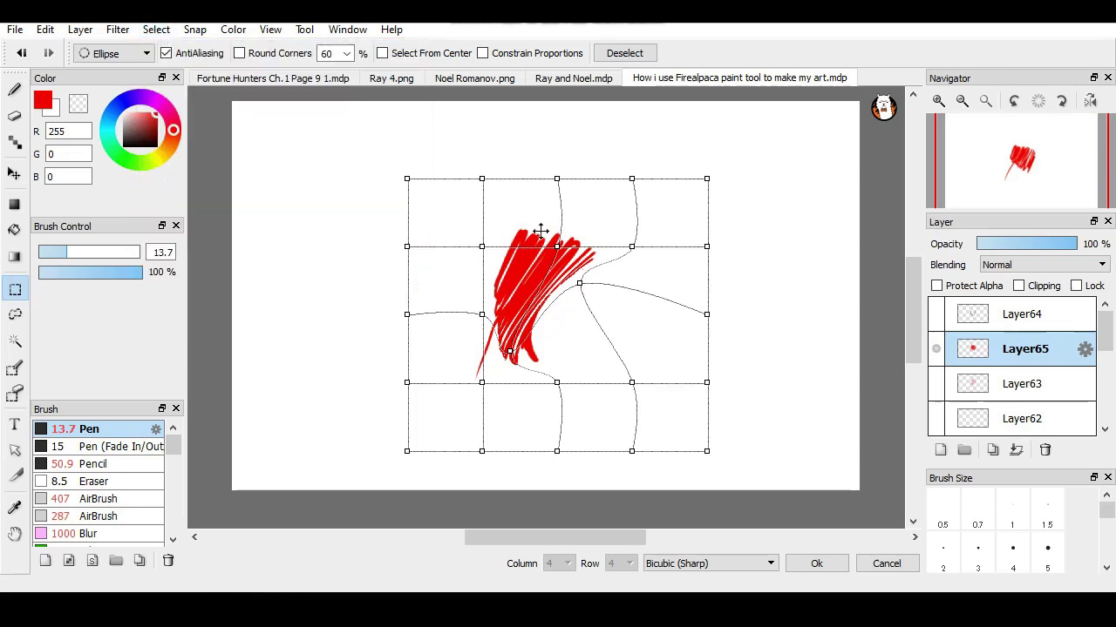
mouse_move(477, 253)
left_mouse_down()
mouse_move(515, 247)
mouse_move(512, 207)
left_mouse_up()
left_click(878, 567)
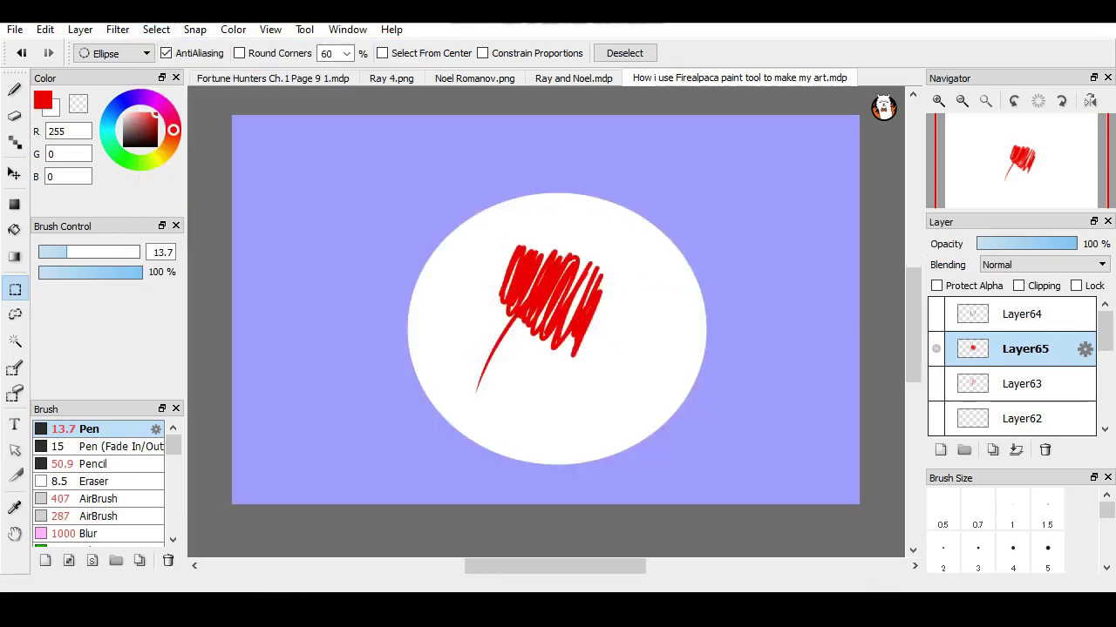
left_click(788, 433)
left_click(790, 433)
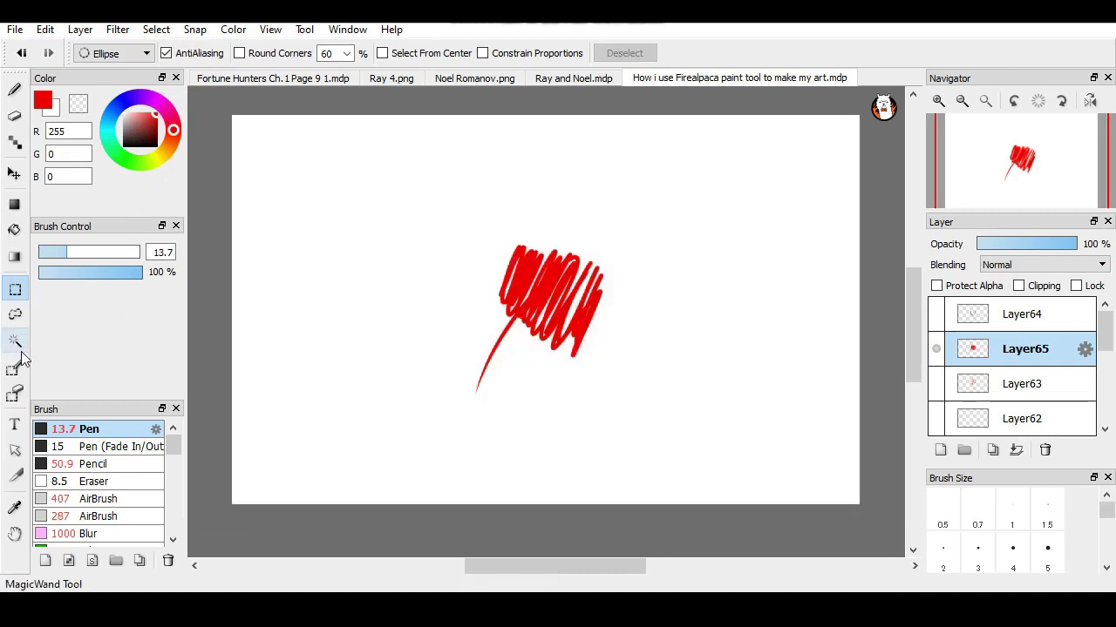
Step: Lasso a freehand area around part of the red scribble, try moving it with Transform, cancel, and clear the selection
left_click(16, 313)
left_click_drag(474, 296, 498, 241)
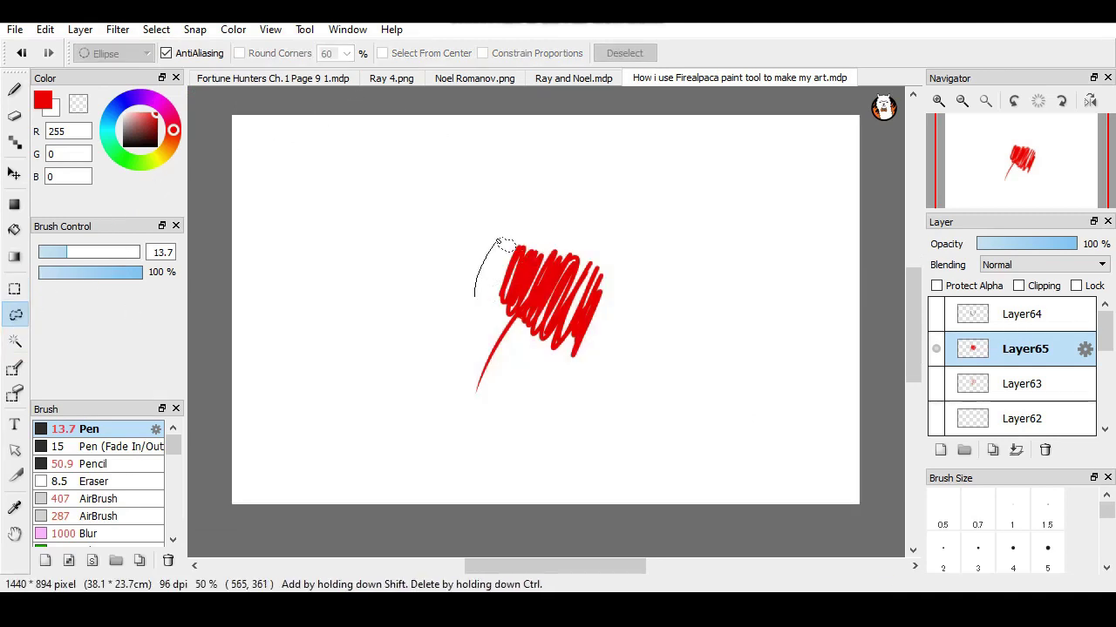
mouse_move(608, 307)
left_mouse_down()
mouse_move(574, 237)
mouse_move(701, 328)
mouse_move(552, 470)
mouse_move(492, 302)
left_mouse_up()
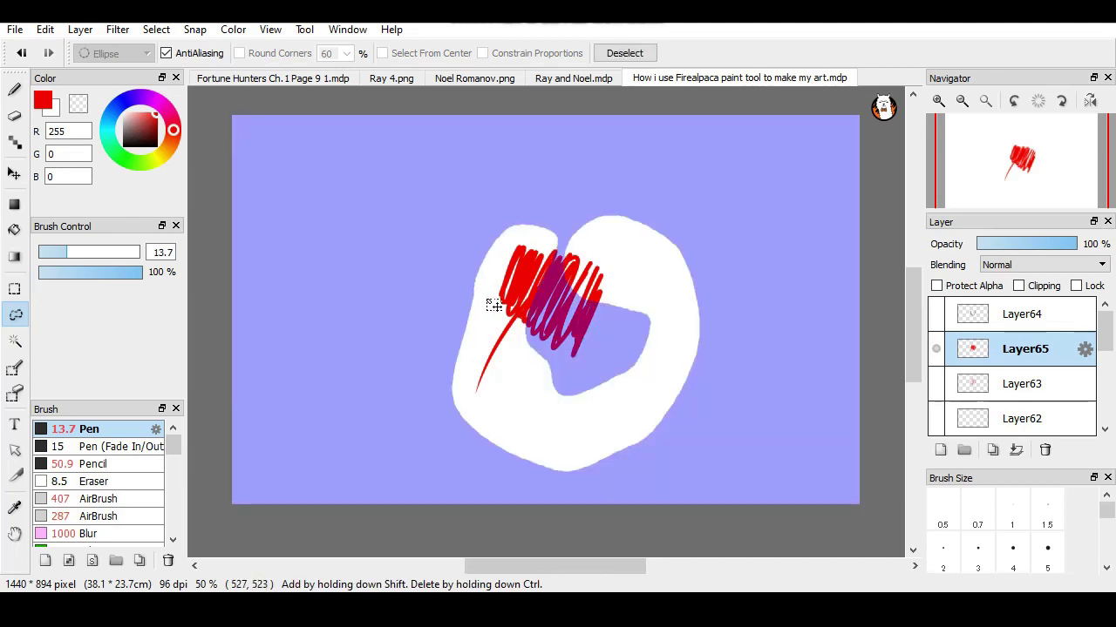
left_click(156, 29)
left_click(205, 233)
mouse_move(654, 319)
left_mouse_down()
mouse_move(413, 399)
mouse_move(538, 391)
left_mouse_up()
left_click(886, 563)
left_click(848, 451)
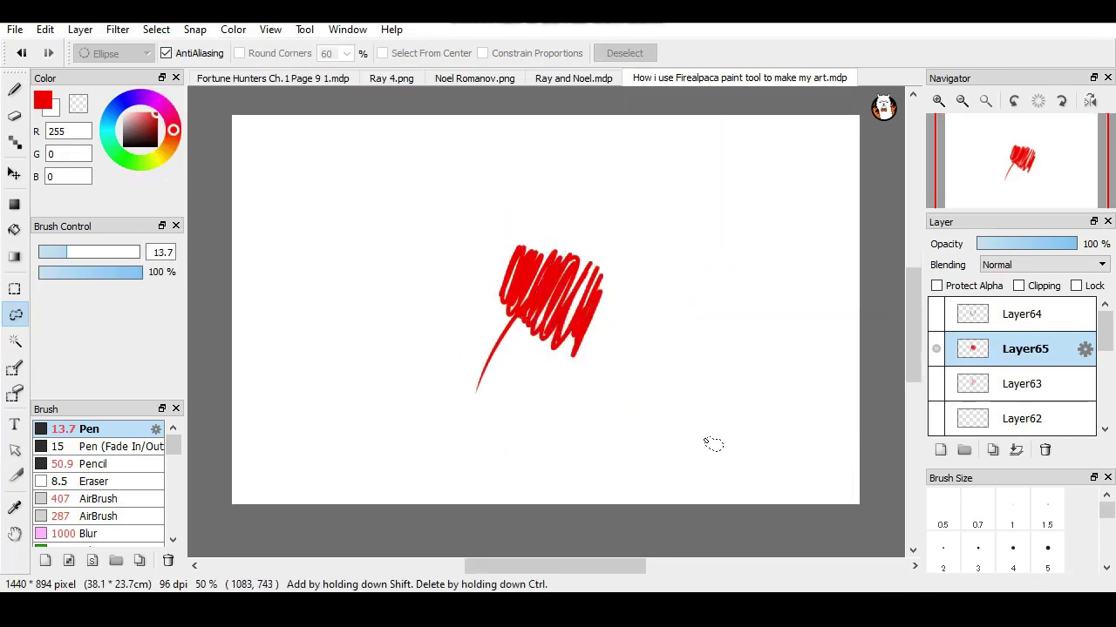
Step: Select the red scribble with the Magic Wand using the Canvas reference, and clear the selection
left_click(16, 341)
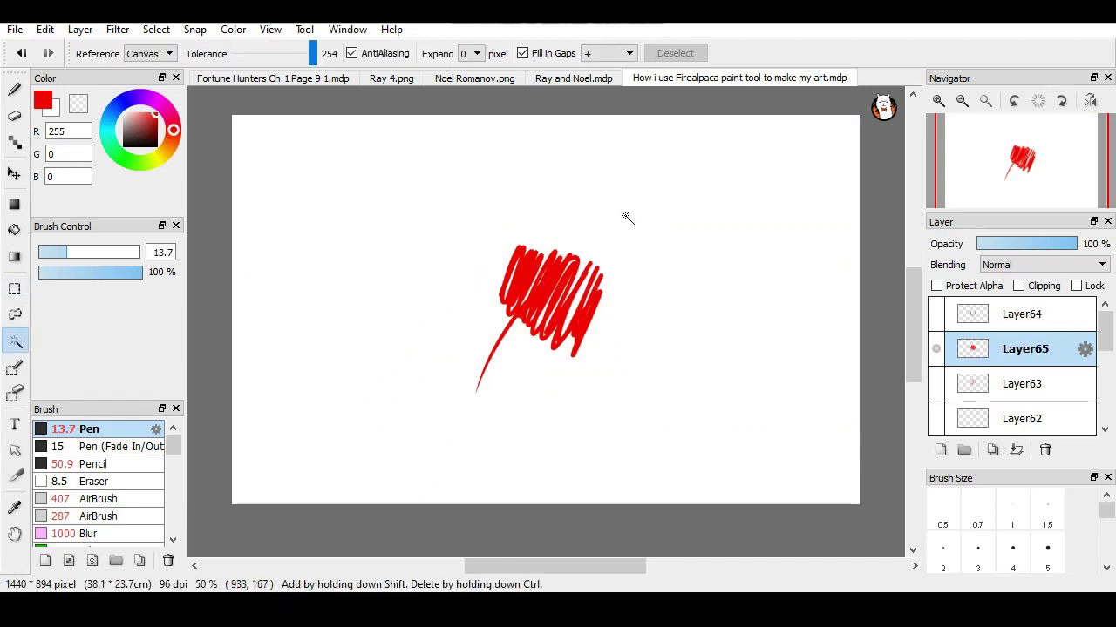
left_click(562, 258)
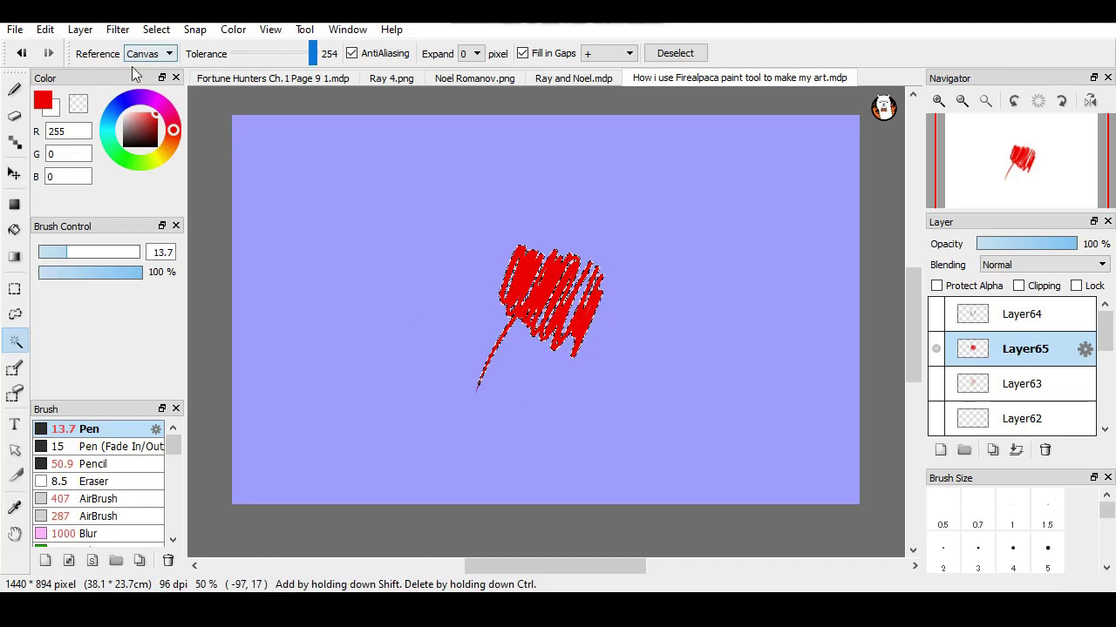
left_click(15, 315)
left_click(468, 442)
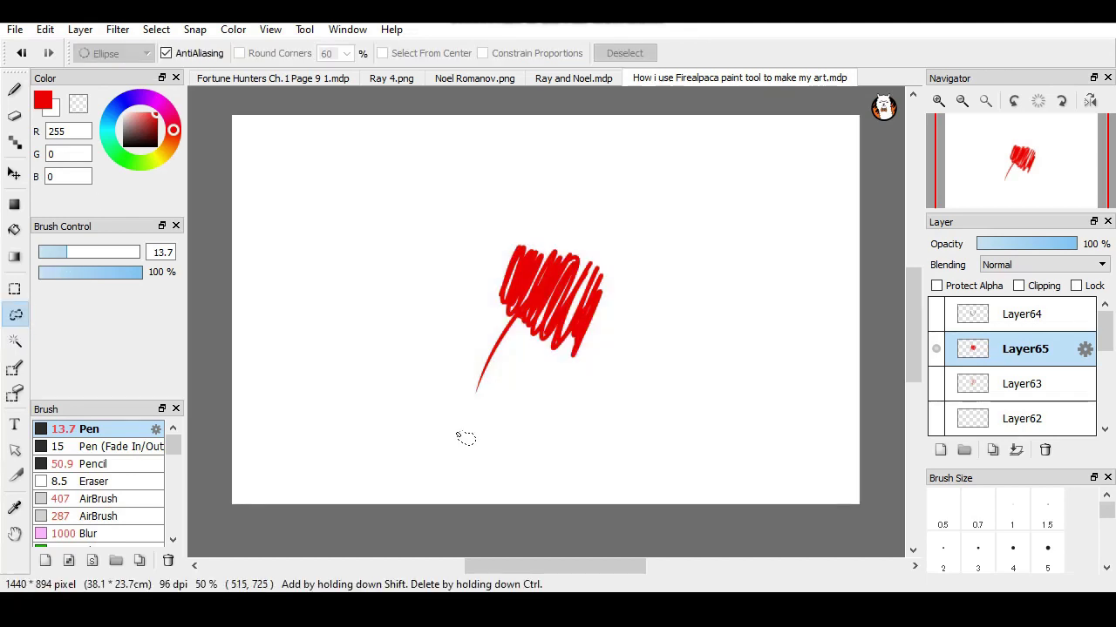
Step: Brush a selection over the scribble's left side with the Select Pen at size 39 and trim its edge with the Select Eraser
left_click(14, 368)
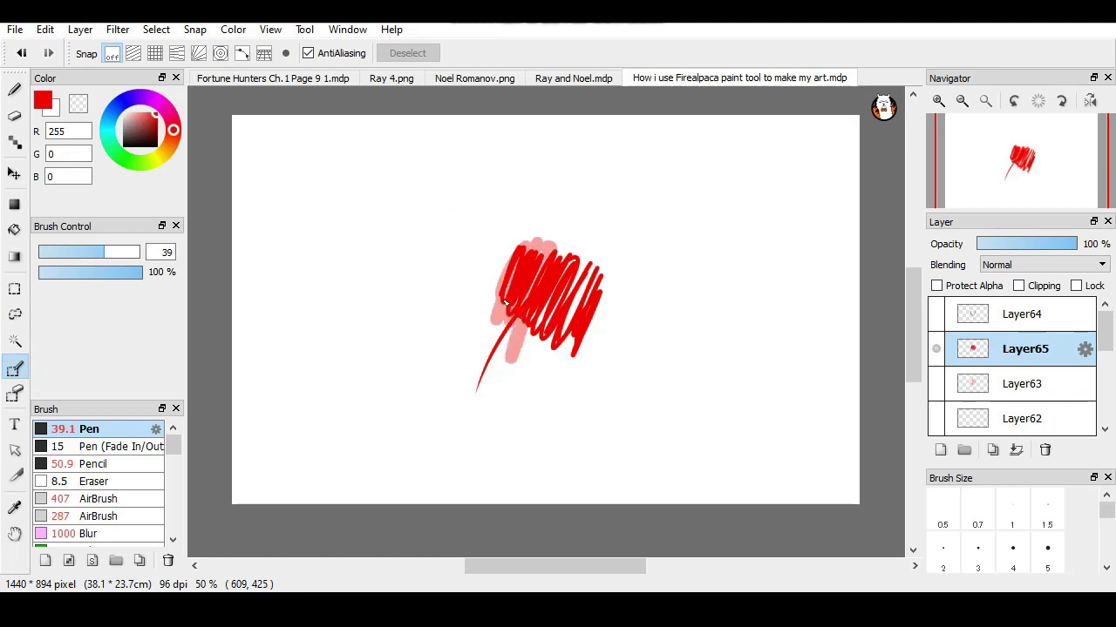
left_click_drag(505, 301, 479, 307)
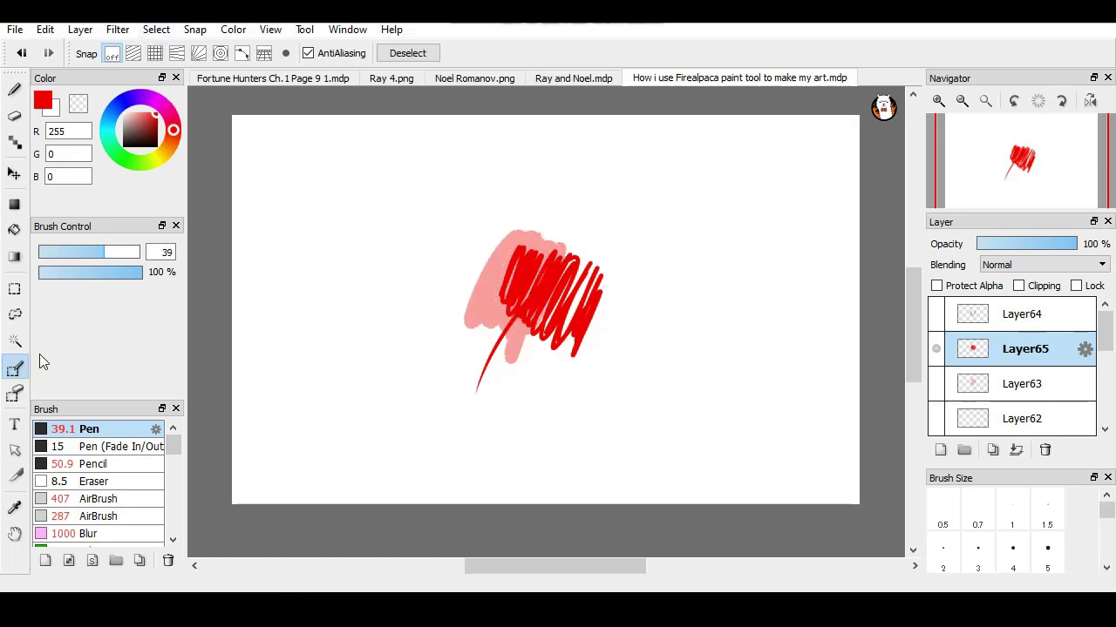
key("e")
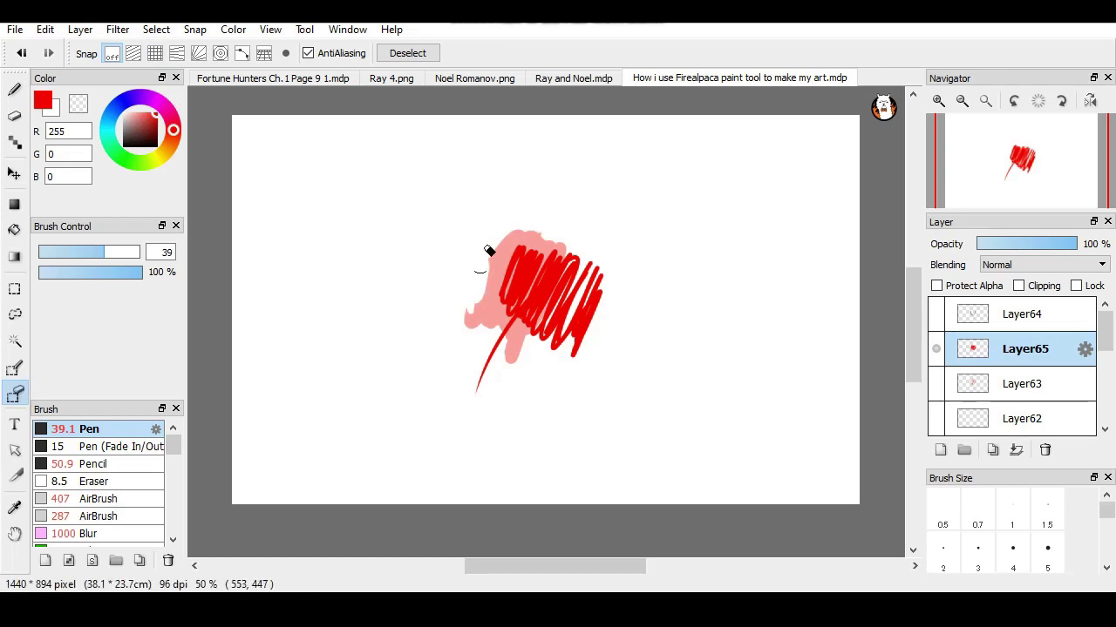
Step: Try shifting the brushed selection's contents to the left with Transform, cancel the transformation, and clear the selection
left_click(156, 29)
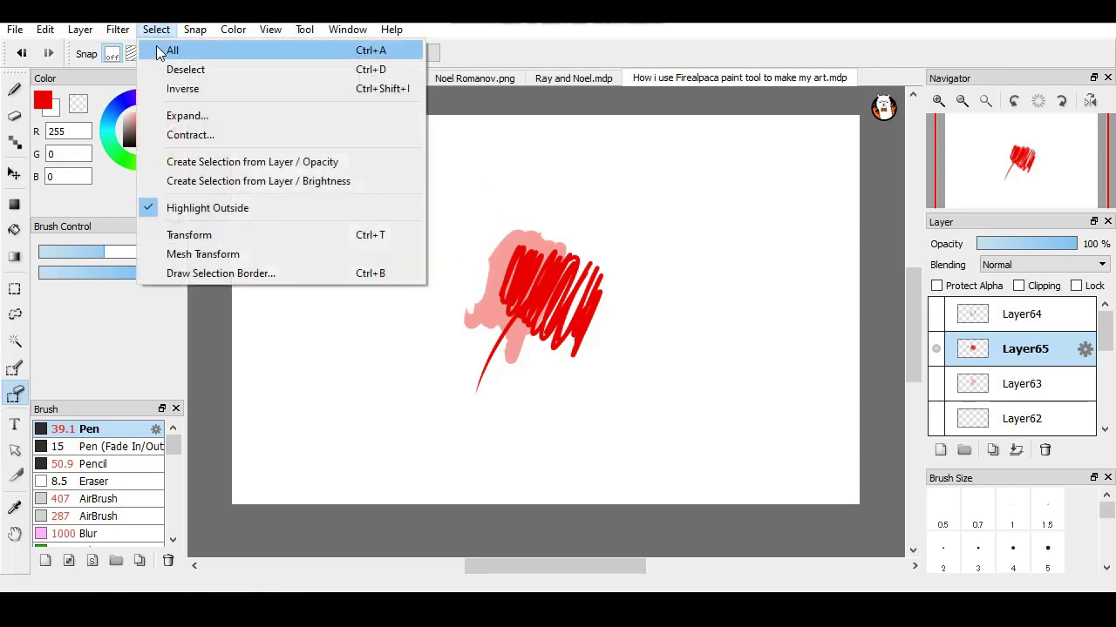
left_click(221, 235)
mouse_move(532, 304)
left_mouse_down()
mouse_move(351, 329)
mouse_move(496, 285)
mouse_move(449, 300)
left_mouse_up()
left_click(866, 566)
left_click(15, 314)
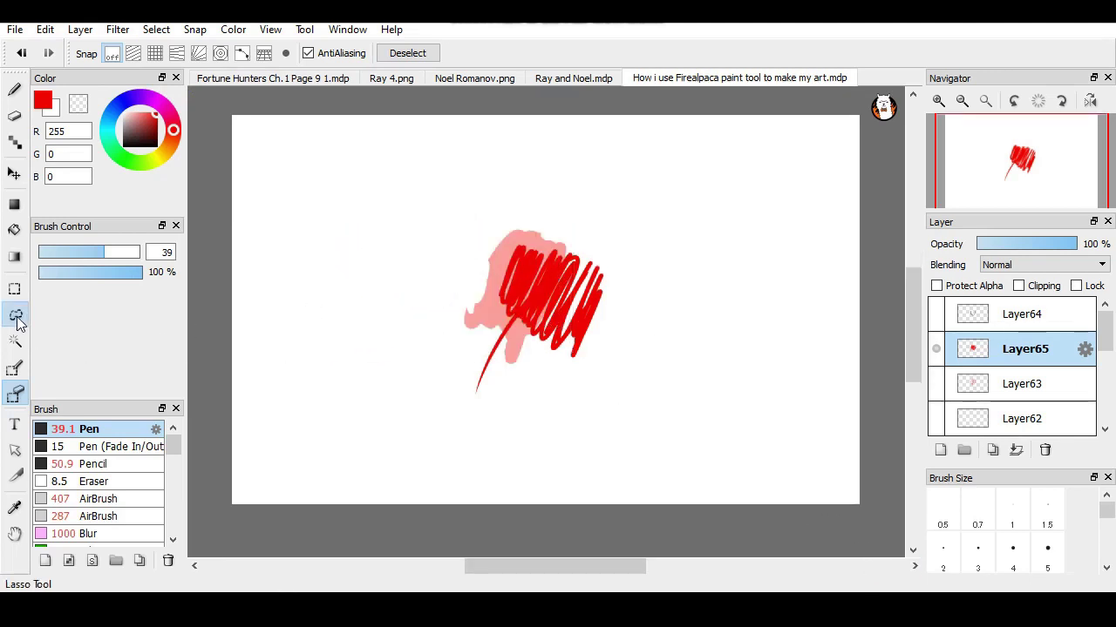
left_click(428, 450)
Step: Erase strokes along the upper-left edge of the red scribble with the Eraser tool at size 12
left_click(104, 481)
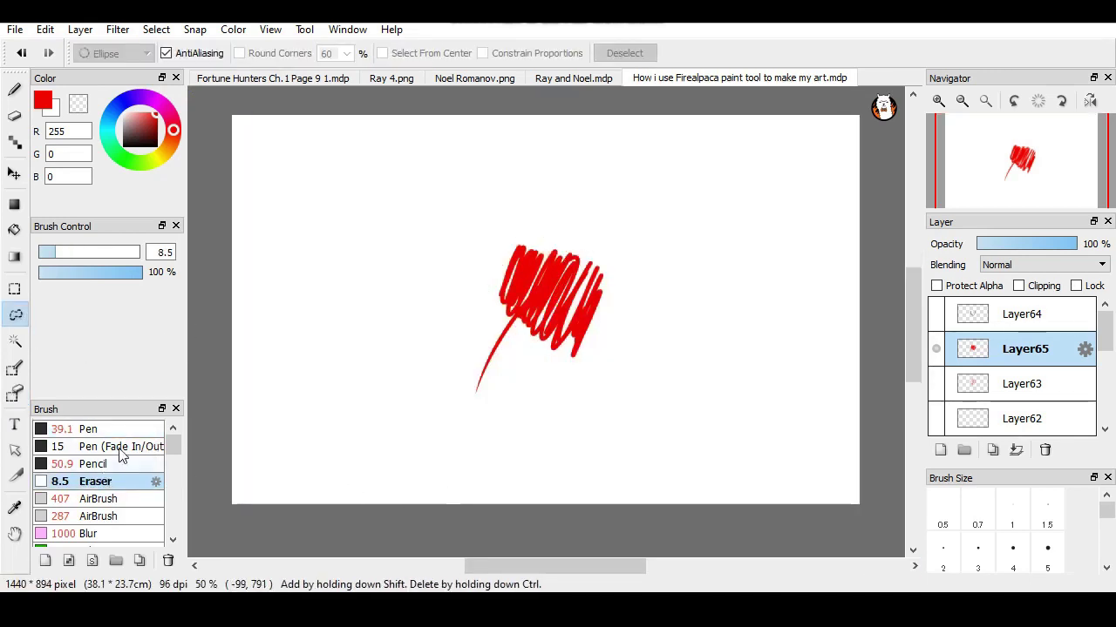
left_click(15, 116)
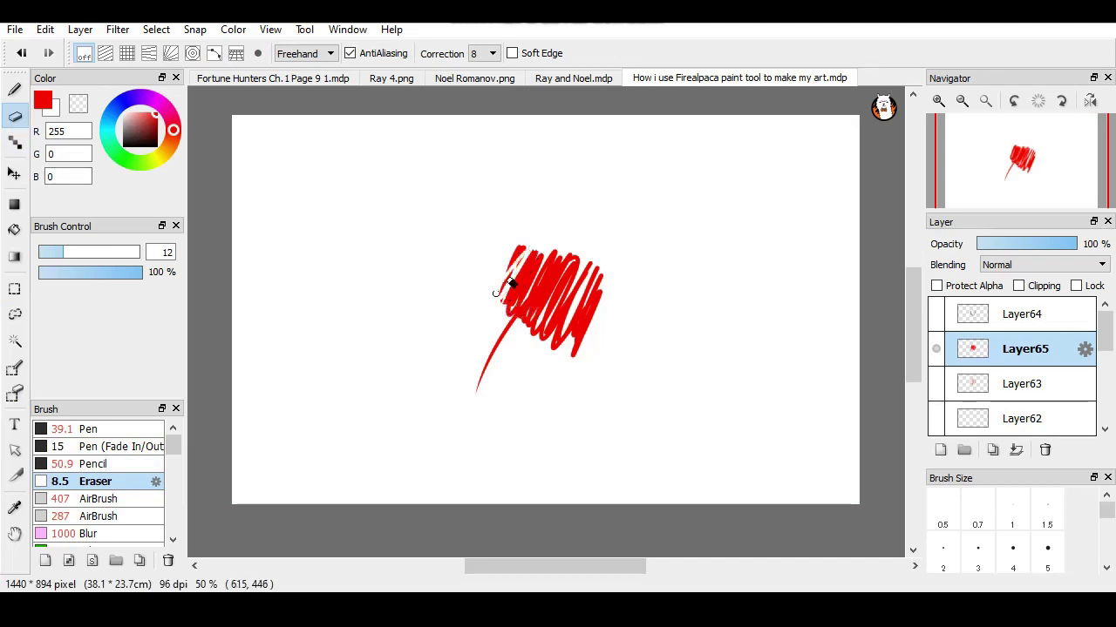
left_click_drag(511, 284, 520, 251)
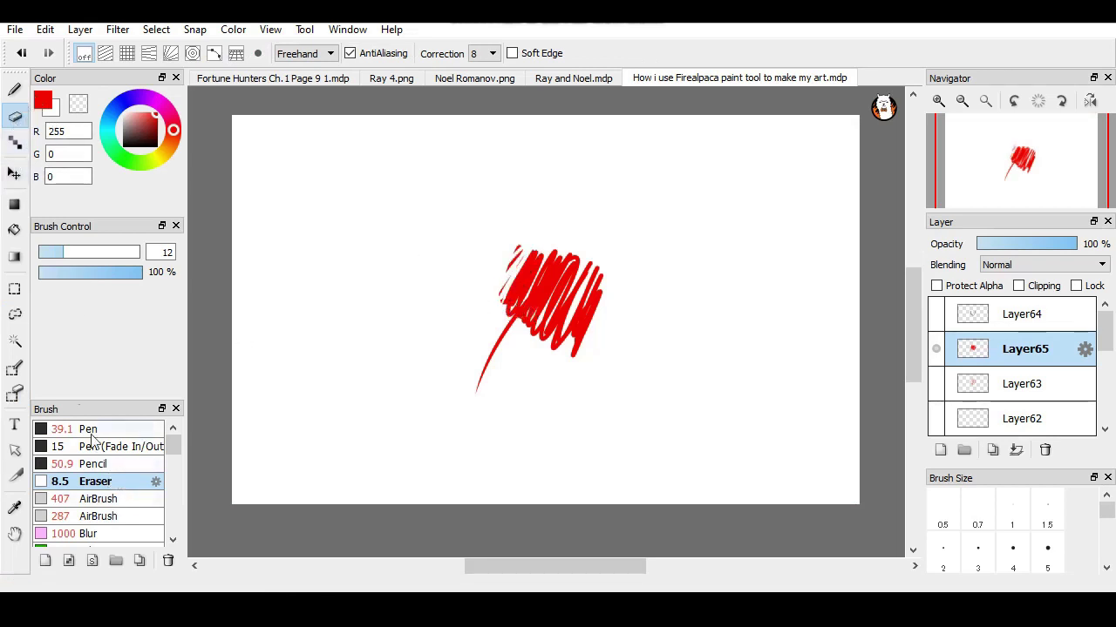
Step: Paint a sample stroke with the FireAlpaca3 brush left of the scribble and one with the FireAlpaca2 brush to its right
left_click(17, 91)
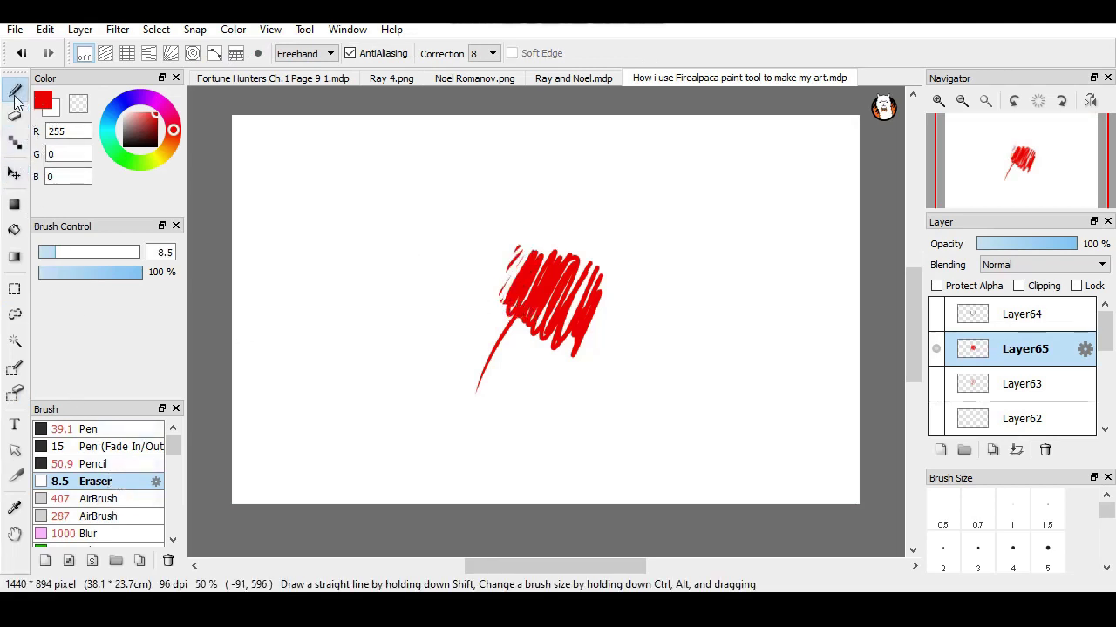
left_click(162, 497)
left_click_drag(172, 447, 171, 468)
left_click(138, 481)
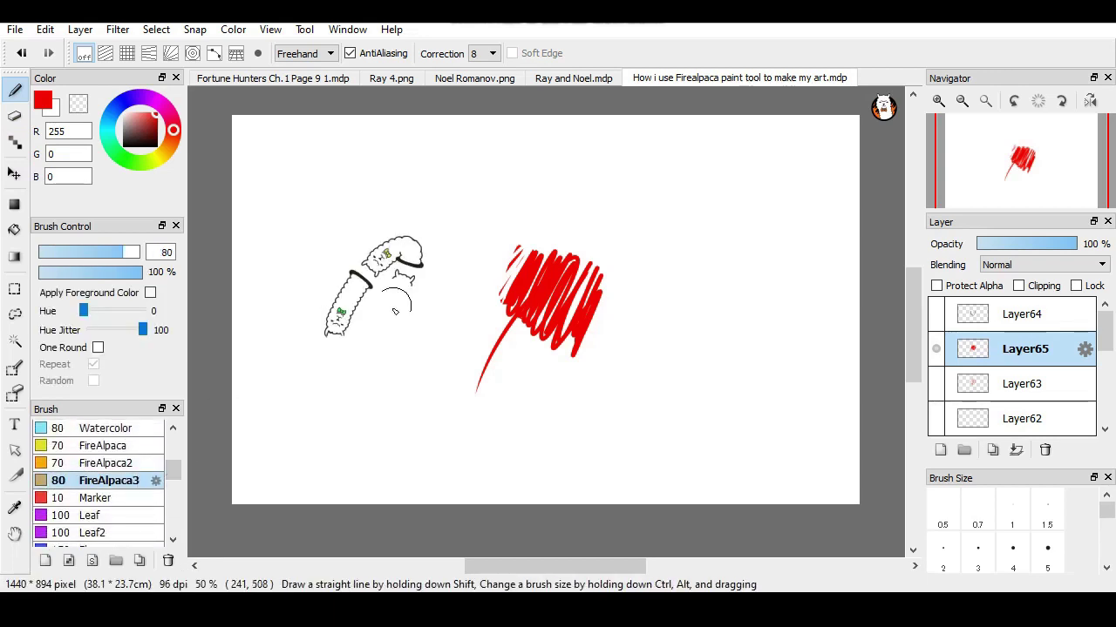
mouse_move(395, 311)
left_mouse_down()
mouse_move(449, 471)
mouse_move(579, 310)
left_mouse_up()
left_click(106, 463)
mouse_move(629, 185)
left_mouse_down()
mouse_move(732, 203)
mouse_move(757, 419)
mouse_move(697, 490)
left_mouse_up()
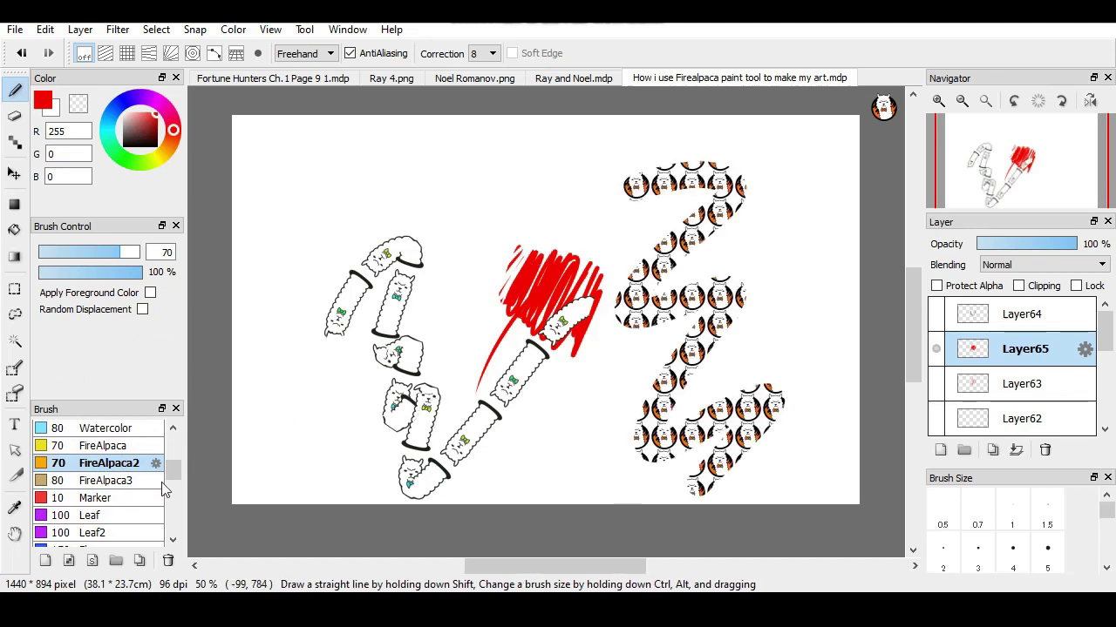
Step: Choose the Marker brush, undo both alpaca brush strokes, redo them, and undo them again
left_click(121, 504)
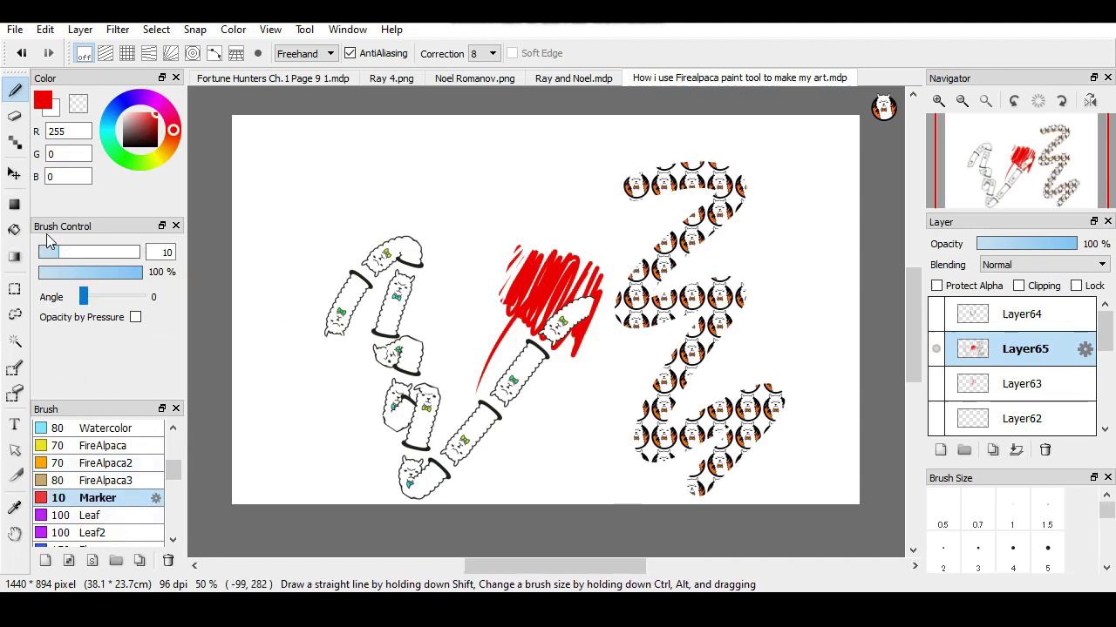
left_click(21, 54)
left_click(22, 53)
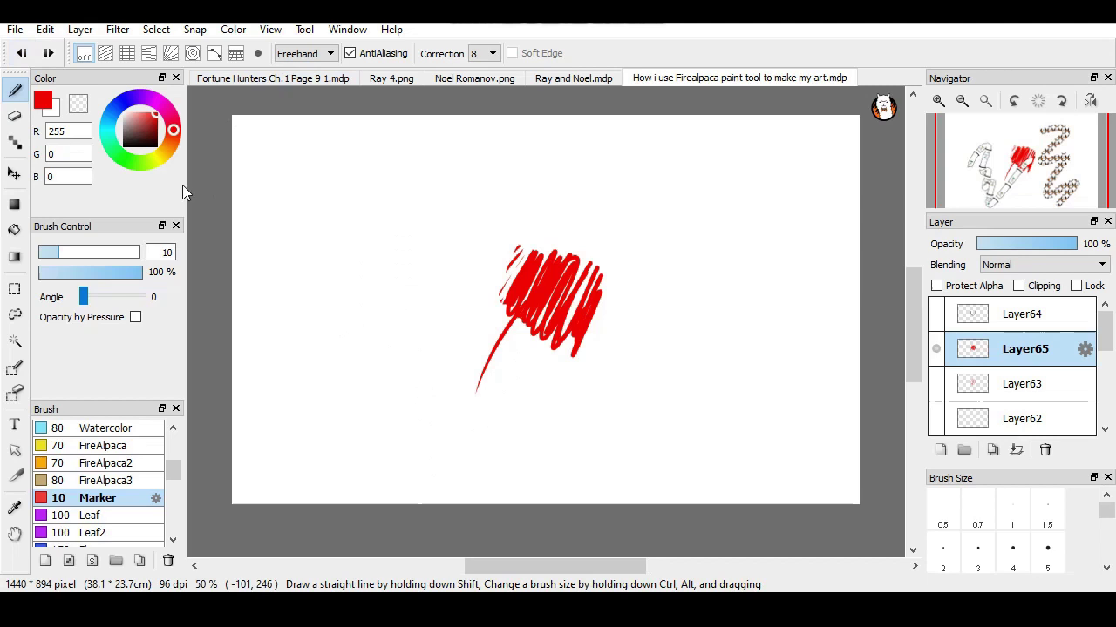
left_click(48, 53)
left_click(48, 54)
left_click(22, 53)
left_click(22, 53)
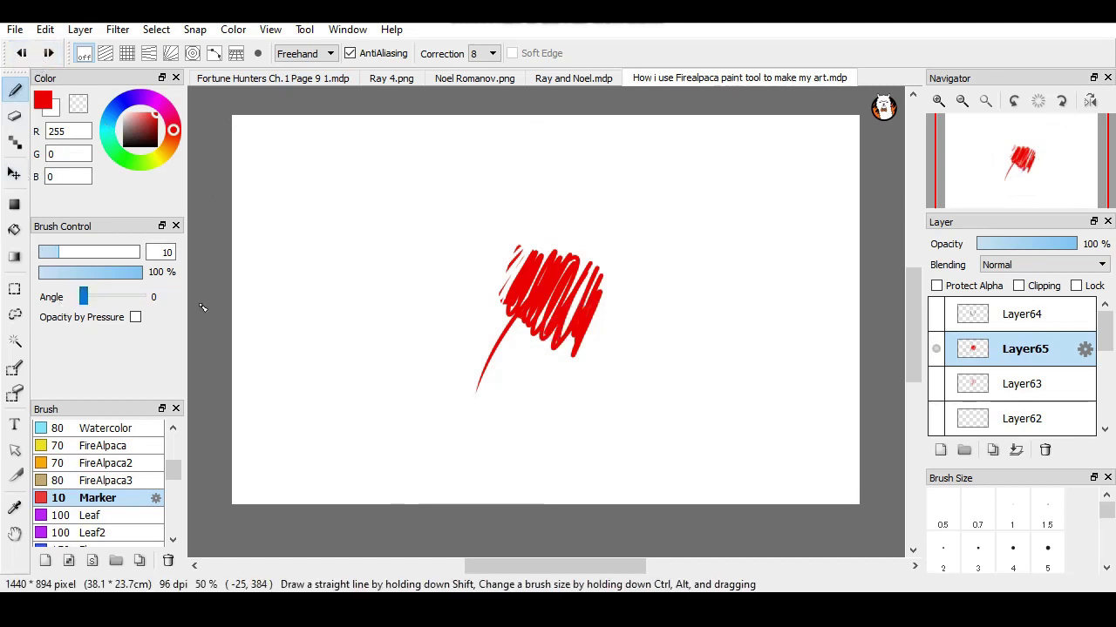
Step: Scribble over the red area with the Marker brush at size 42, first in red and then in orange (255, 119, 0)
left_click_drag(86, 253, 108, 253)
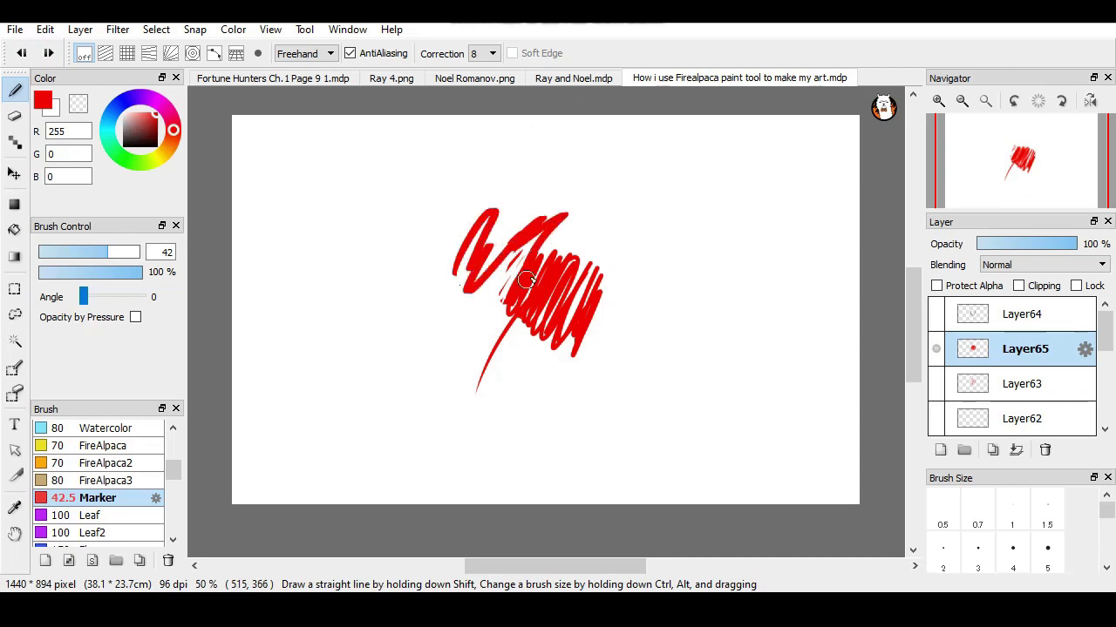
mouse_move(606, 233)
left_mouse_down()
mouse_move(626, 262)
mouse_move(580, 301)
left_mouse_up()
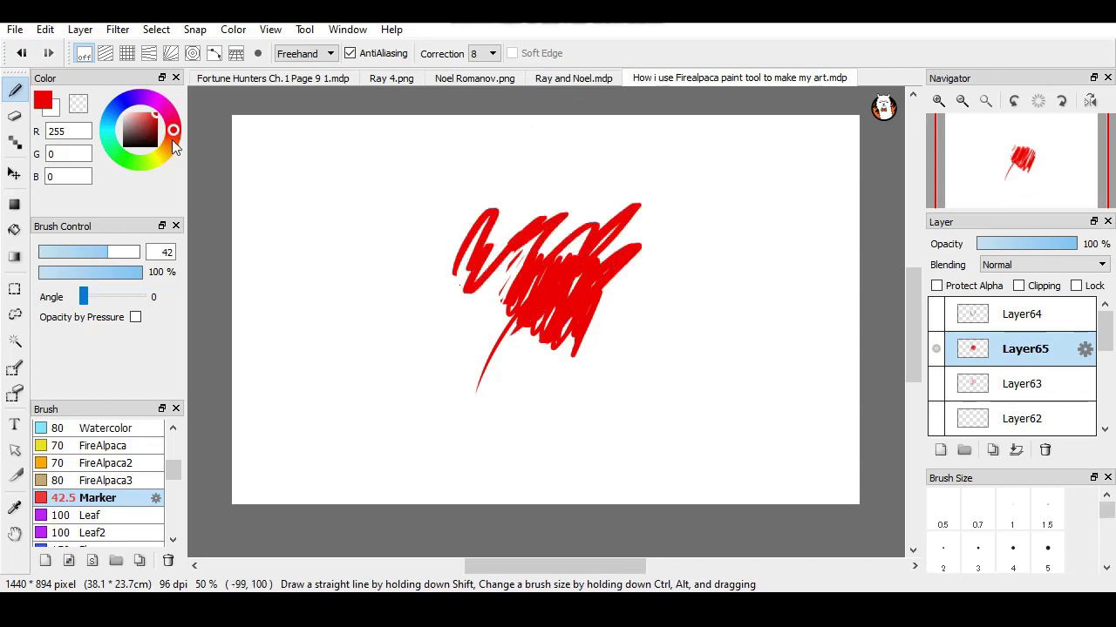
left_click(506, 291)
mouse_move(545, 296)
left_mouse_down()
mouse_move(538, 333)
mouse_move(557, 312)
mouse_move(580, 315)
mouse_move(627, 213)
mouse_move(647, 235)
mouse_move(590, 271)
mouse_move(604, 279)
mouse_move(676, 249)
mouse_move(539, 210)
mouse_move(444, 520)
left_mouse_up()
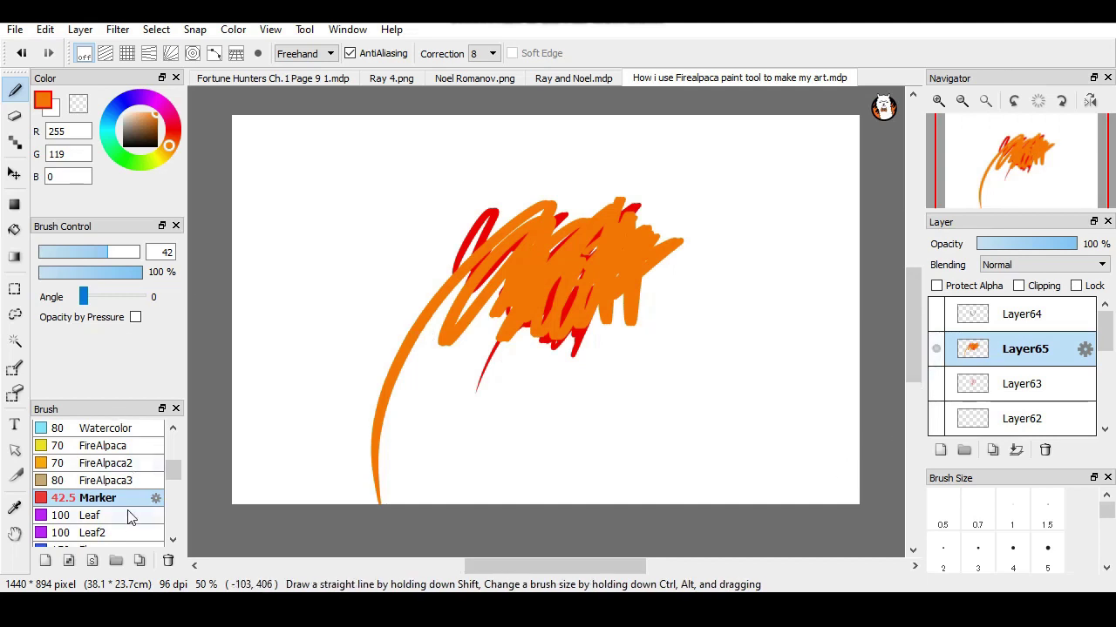
Step: Paint sample orange strokes around the scribble with the Flower brush and the Leaf2 brush
scroll(174, 478, "down", 2)
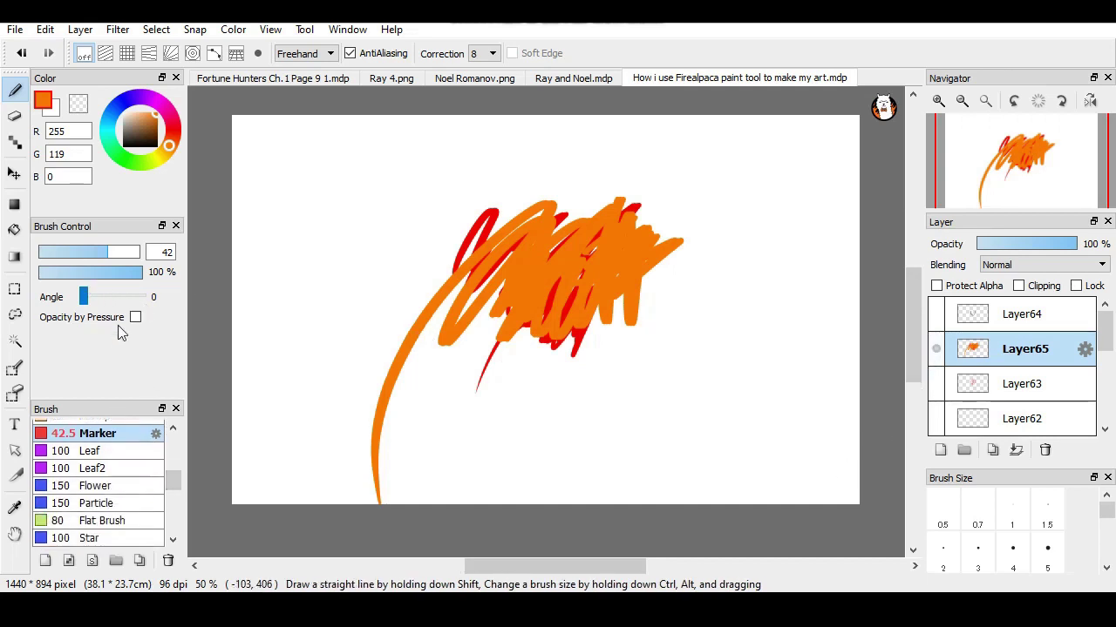
left_click(105, 486)
mouse_move(366, 256)
left_mouse_down()
mouse_move(427, 259)
mouse_move(381, 402)
mouse_move(426, 305)
mouse_move(654, 145)
mouse_move(601, 462)
left_mouse_up()
left_click(92, 468)
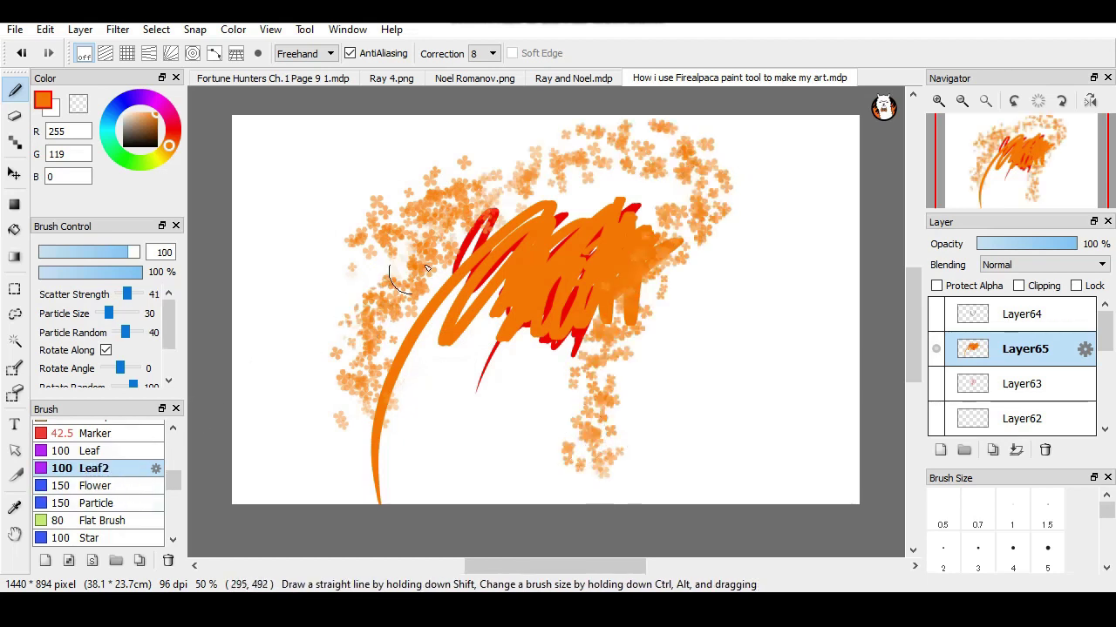
mouse_move(392, 279)
left_mouse_down()
mouse_move(488, 419)
mouse_move(734, 269)
mouse_move(683, 523)
mouse_move(805, 423)
left_mouse_up()
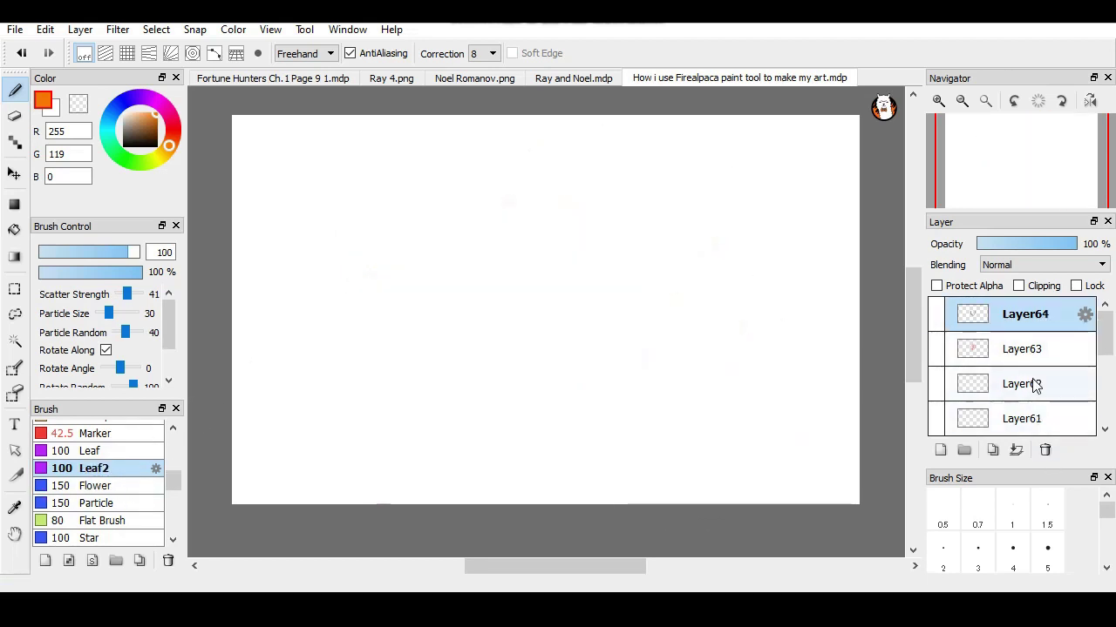
Step: Delete the scribble layer Layer65 and toggle the visibility of the line art on Layer64 on and off
left_click(936, 316)
left_click(936, 316)
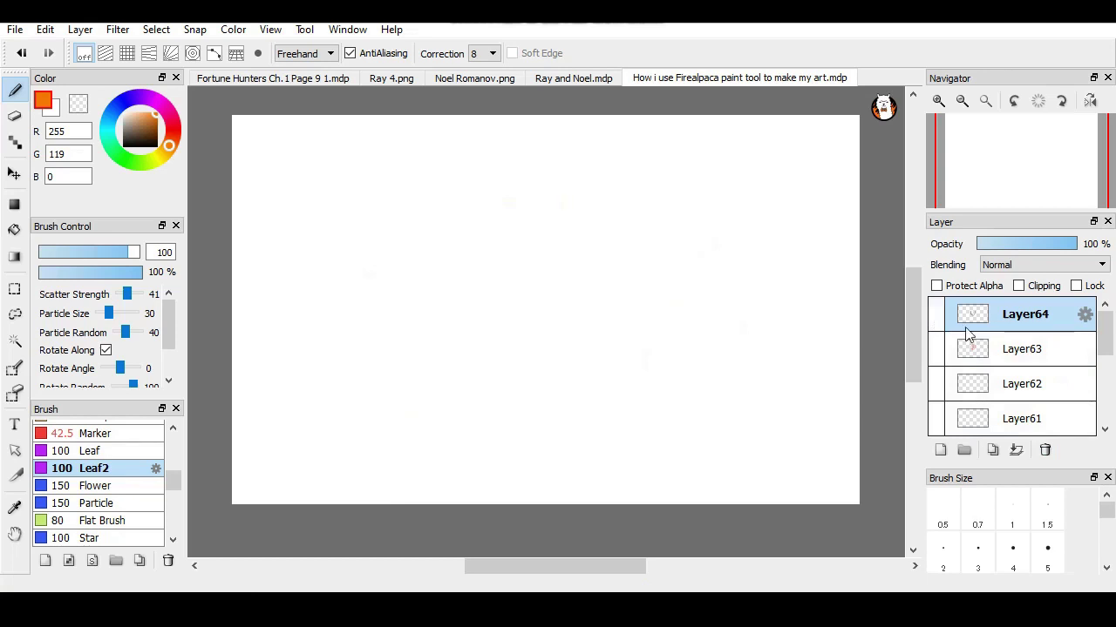
Step: Delete Layer64 and Layer63, and show Folder9, Layer60, Layer61 and the finished illustration's other layers
left_click(1045, 450)
left_click(1044, 450)
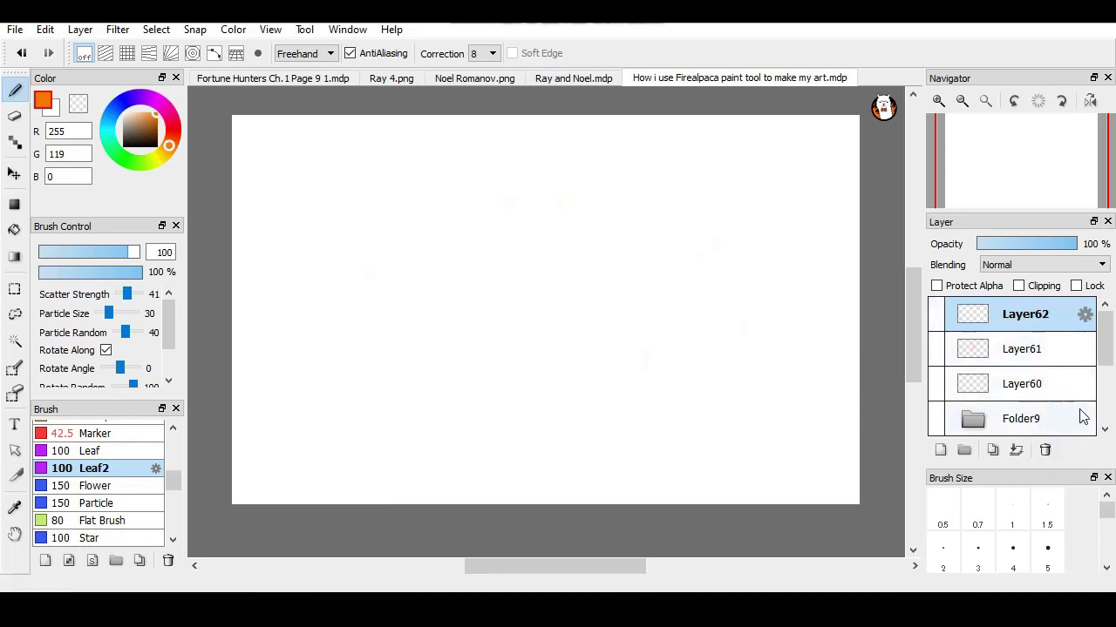
mouse_move(1107, 332)
left_mouse_down()
mouse_move(1105, 405)
mouse_move(1104, 332)
left_mouse_up()
left_click(942, 422)
left_click(935, 388)
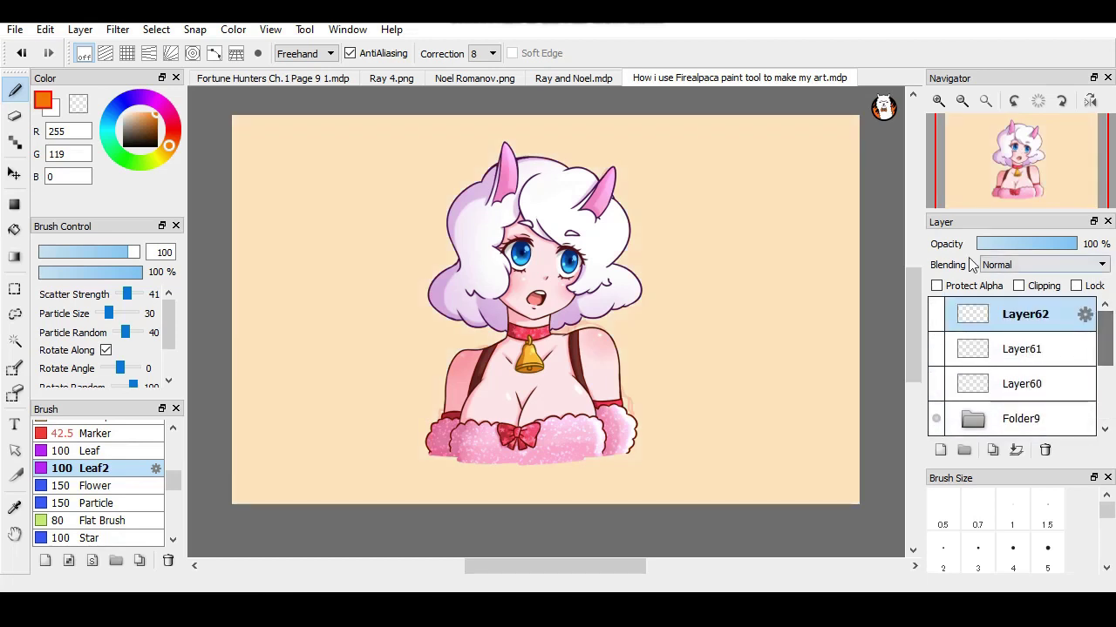
left_click(936, 385)
left_click(962, 100)
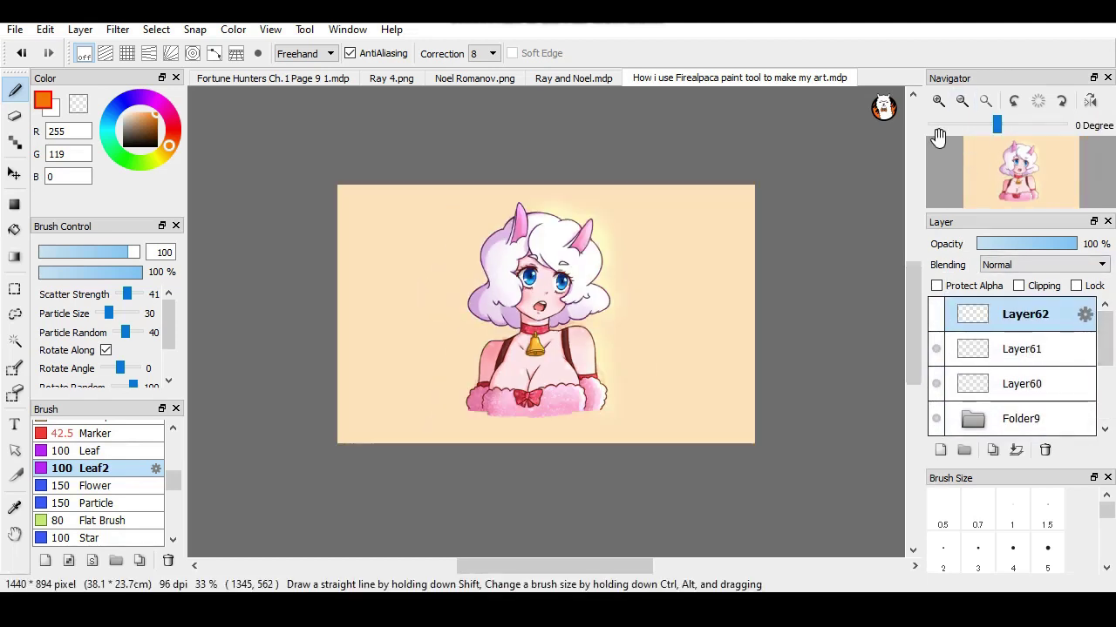
left_click(939, 100)
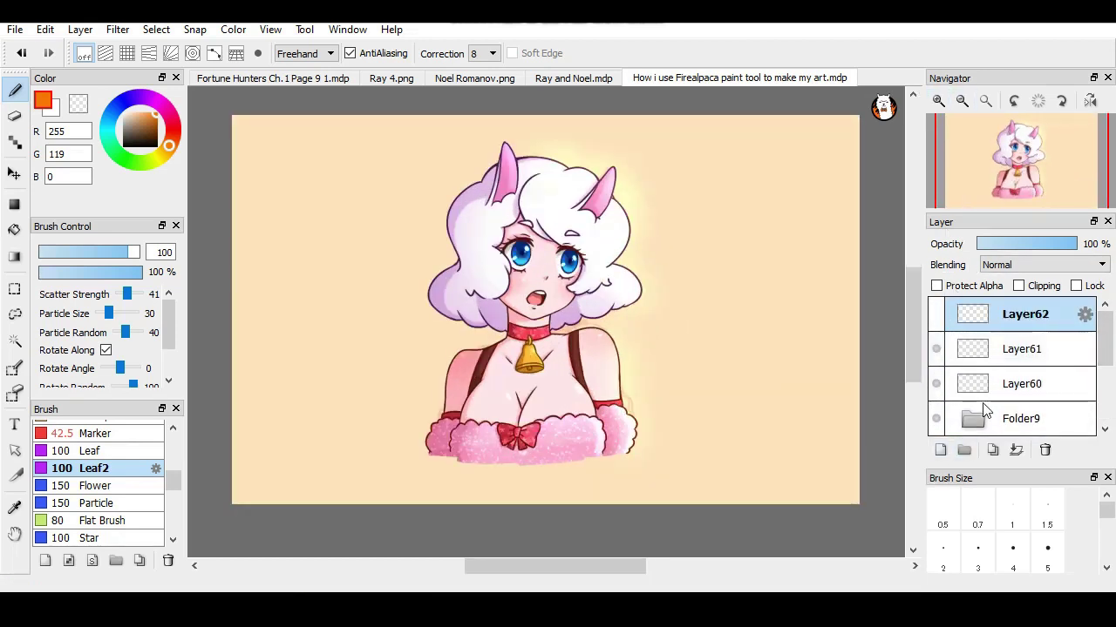
Step: Sample the hair's near-white (251, 247, 252) and its lilac shading color (223, 186, 230) with the Eyedropper, and return to the Brush tool
scroll(176, 358, "down", 2)
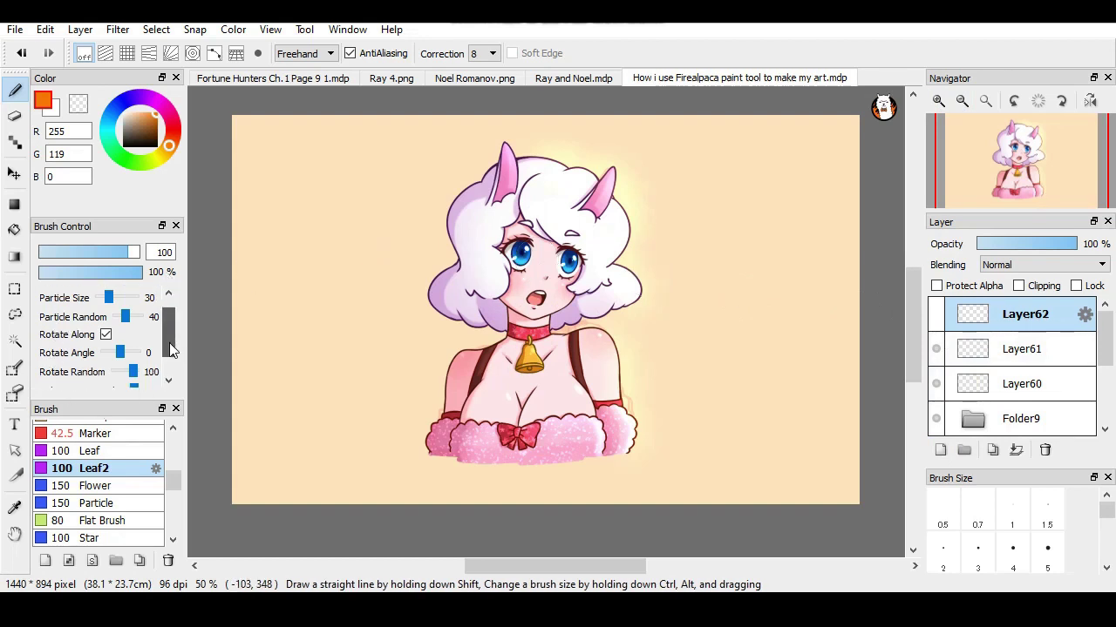
left_click(14, 507)
left_click(481, 230)
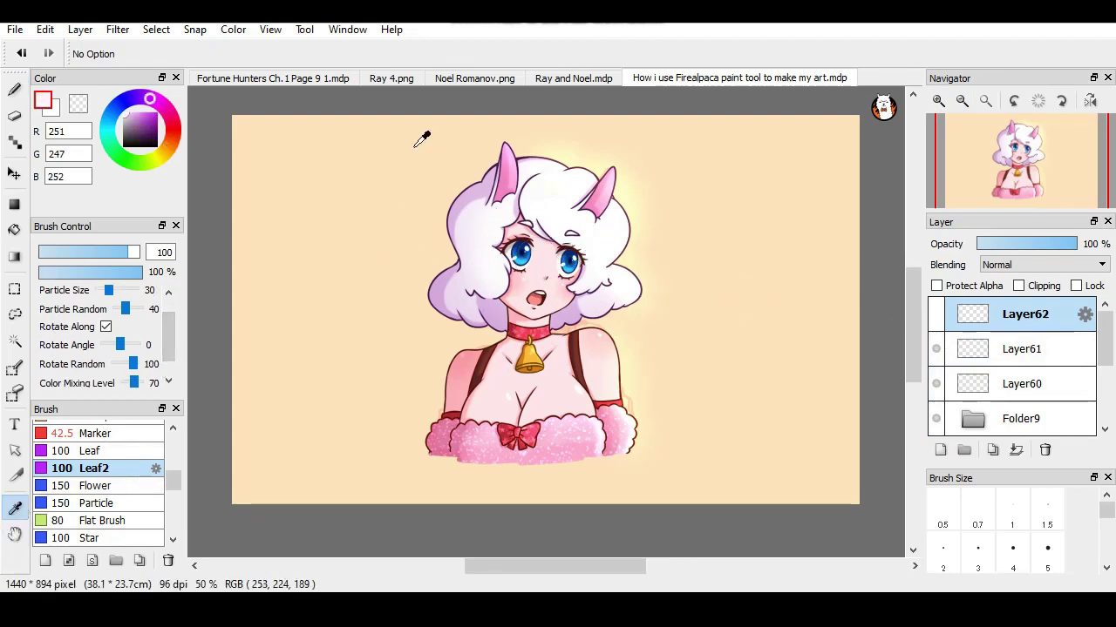
left_click(459, 202)
key("b")
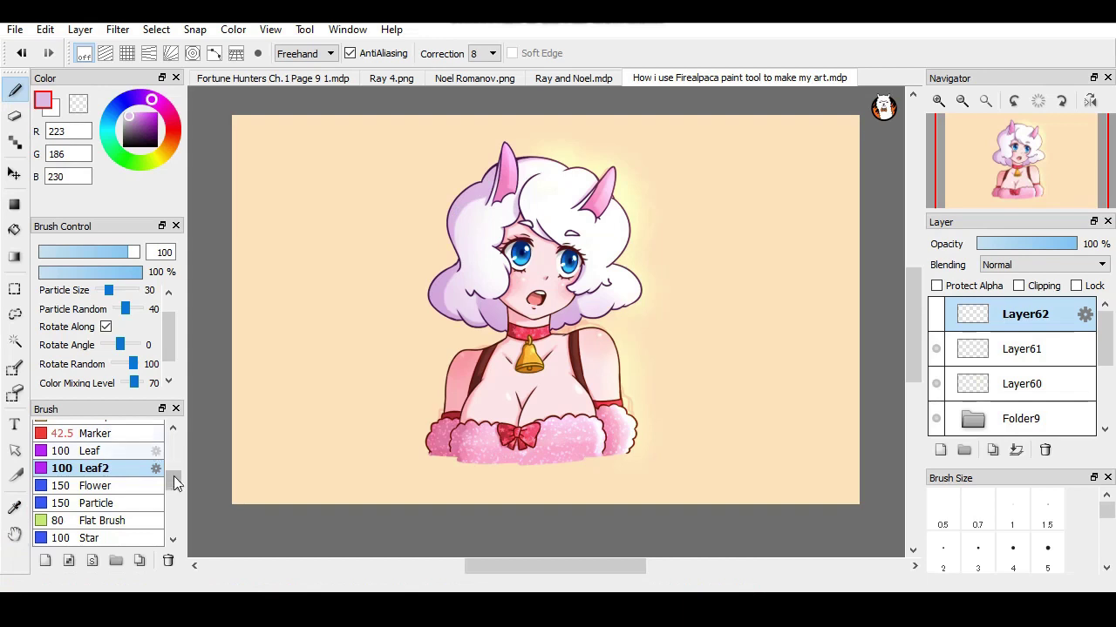
Step: Scribble lilac (223, 187, 230) over the hair beside the left horn with the Pen brush at size 27, and delete Layer62
scroll(131, 475, "up", 5)
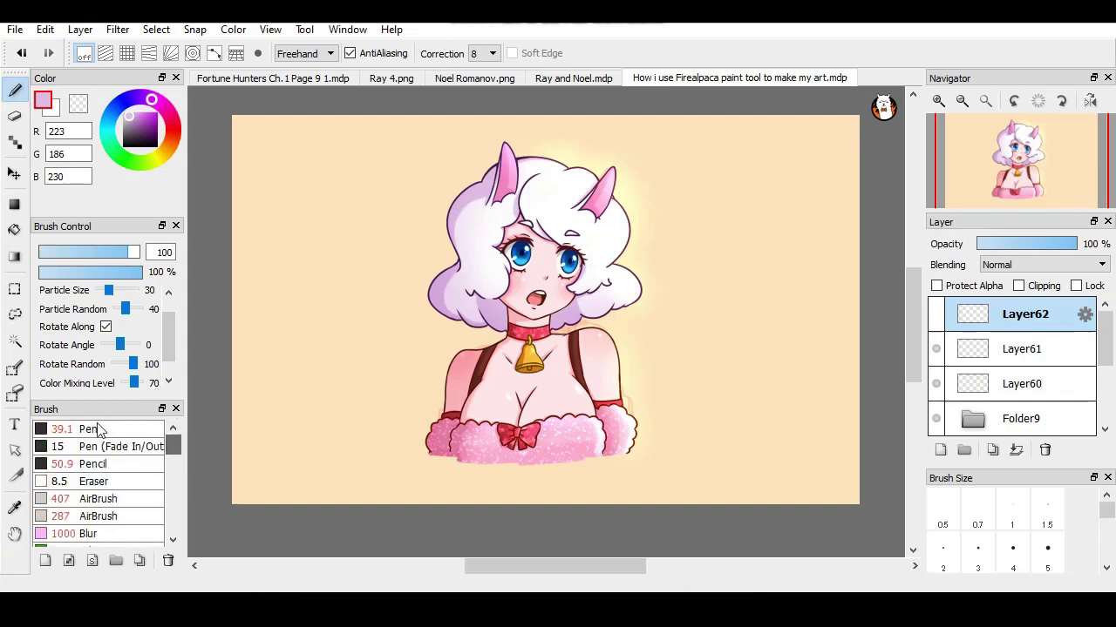
left_click(15, 508)
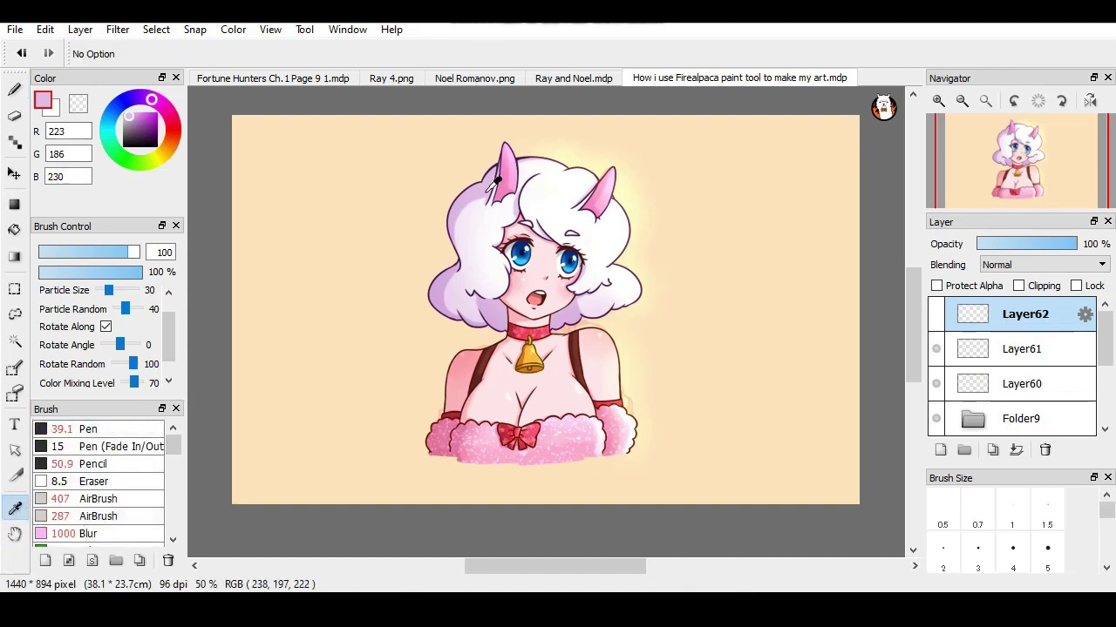
key("b")
left_click(153, 429)
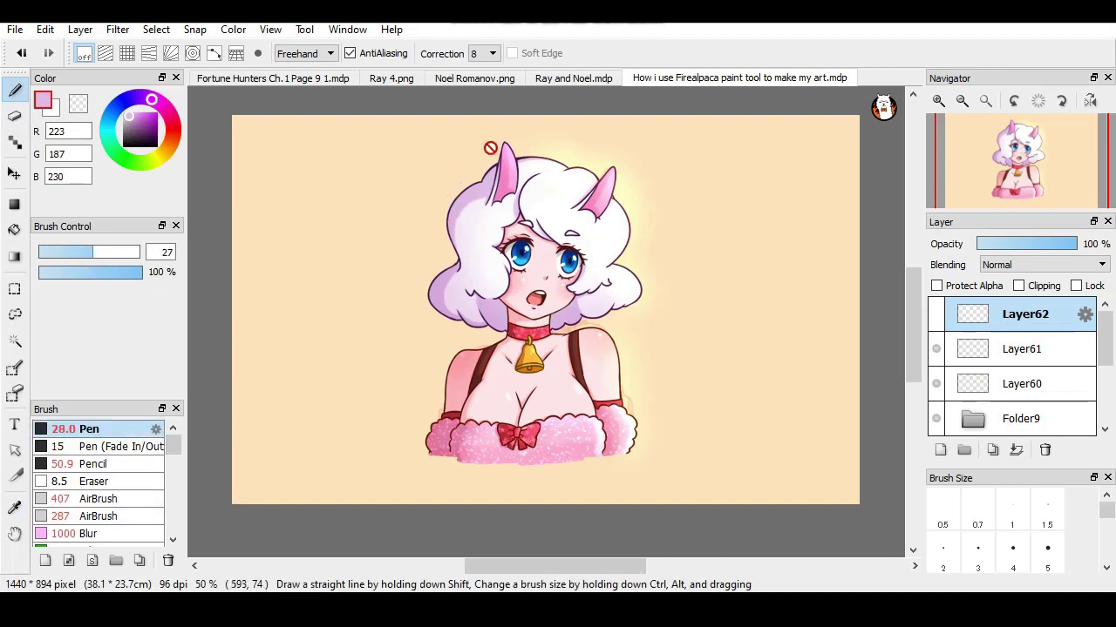
left_click_drag(427, 216, 471, 188)
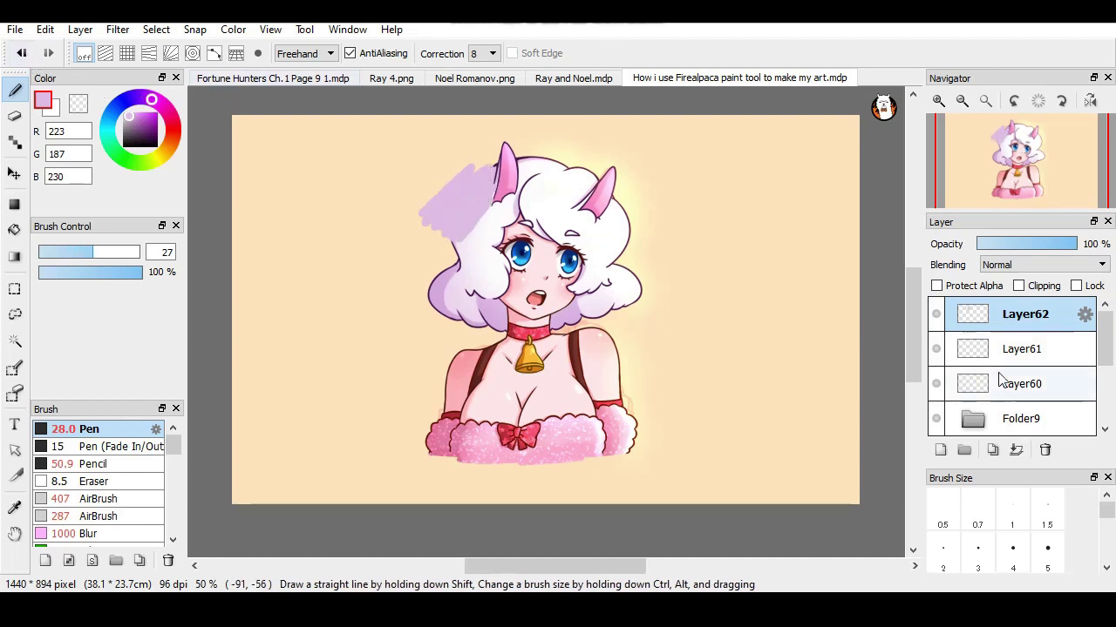
left_click(1045, 449)
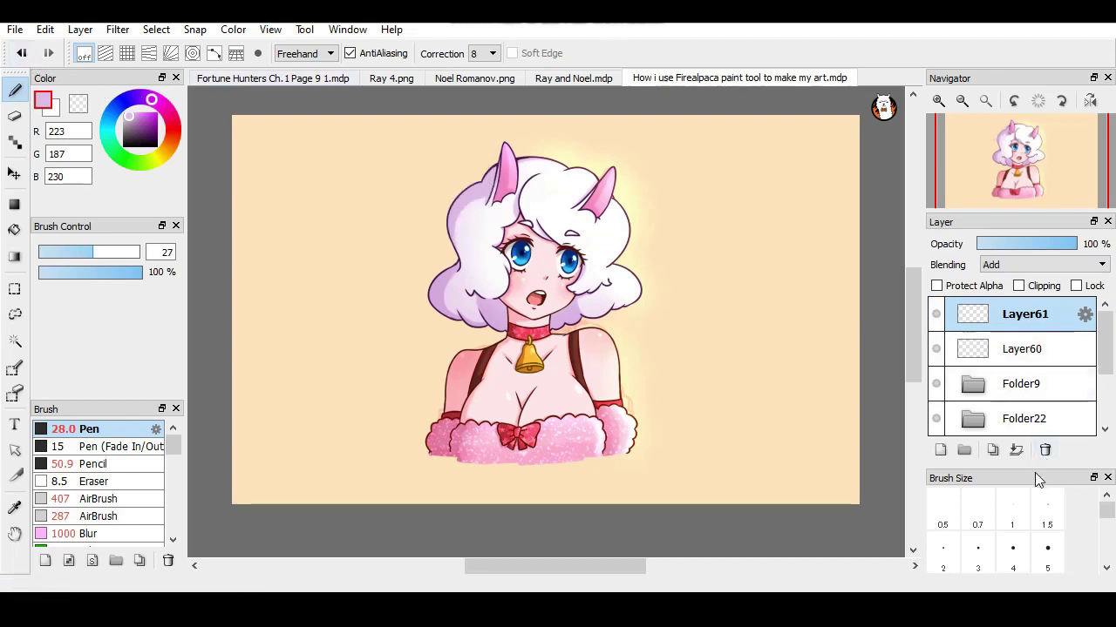
Step: Set the blending mode of Layer61 to Multiply
left_click(14, 534)
left_click_drag(378, 346, 426, 307)
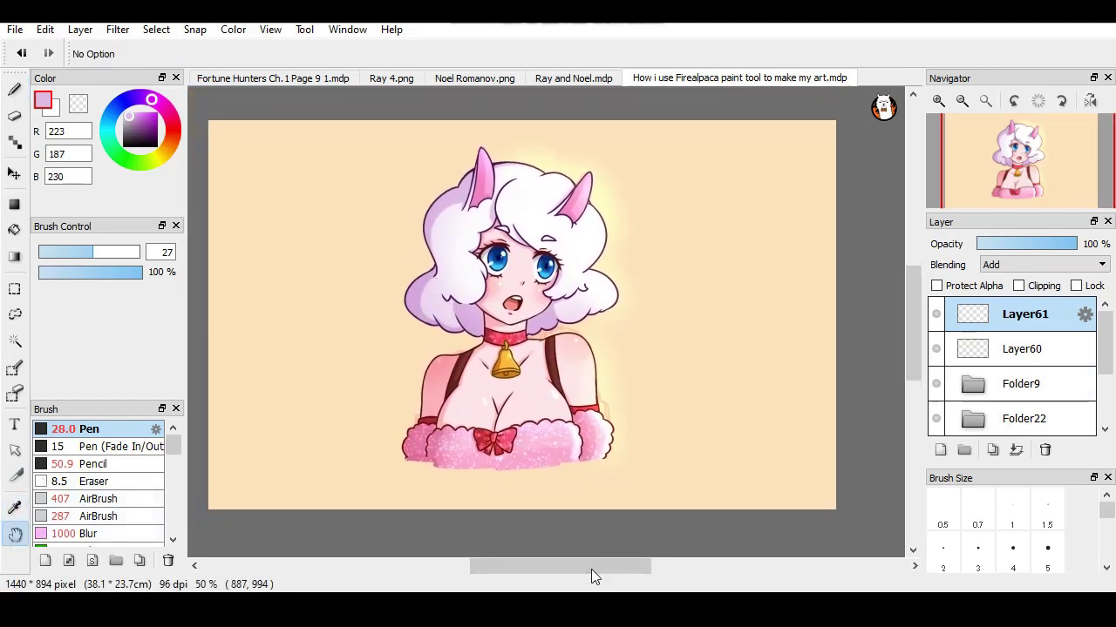
left_click_drag(590, 568, 579, 565)
mouse_move(655, 317)
left_mouse_down()
mouse_move(642, 338)
mouse_move(636, 323)
left_mouse_up()
left_click_drag(605, 566, 614, 565)
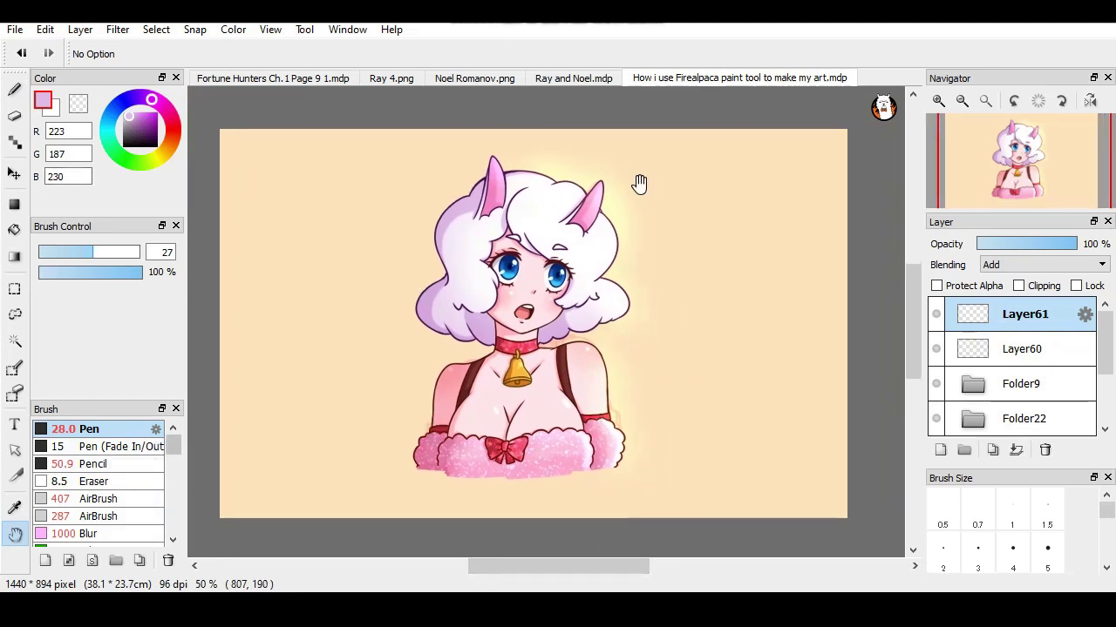
left_click(1029, 267)
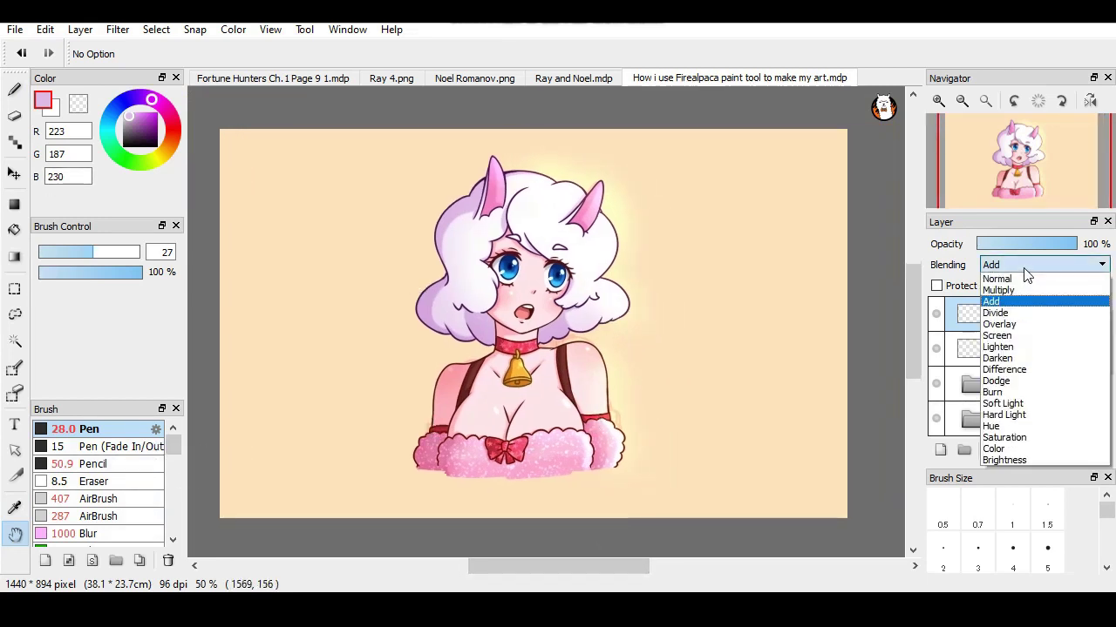
left_click(1030, 290)
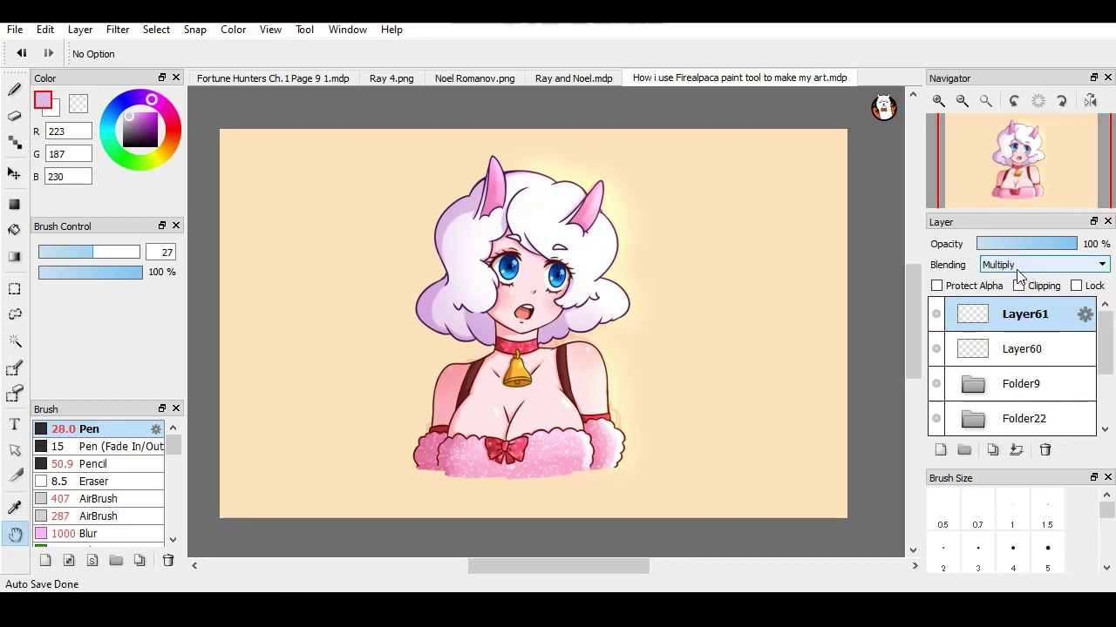
Step: Paint lilac over the face with the Pen brush at size 49, switch Layer61's blending to Normal, and undo both changes
left_click(14, 90)
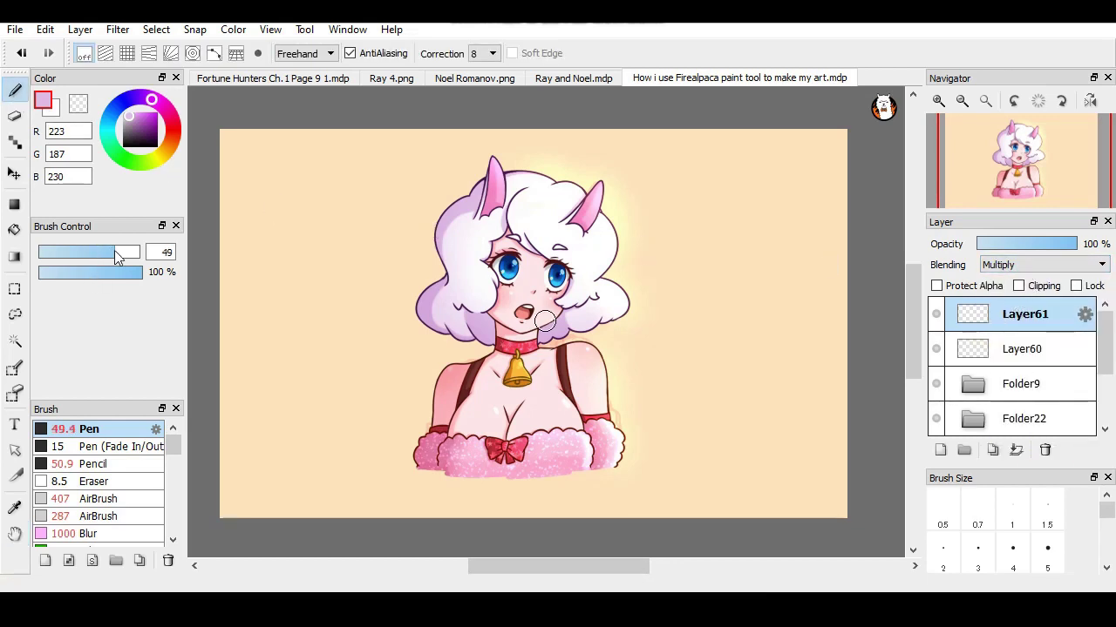
mouse_move(436, 305)
left_mouse_down()
mouse_move(449, 248)
mouse_move(488, 323)
mouse_move(514, 262)
mouse_move(521, 340)
mouse_move(584, 277)
left_mouse_up()
left_click(1013, 267)
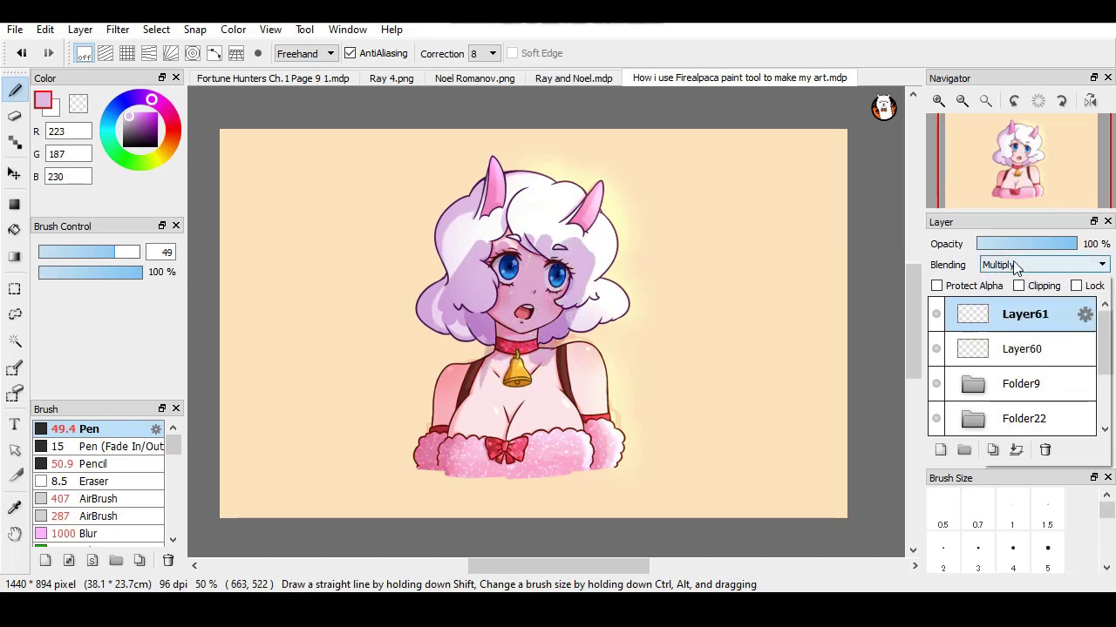
left_click(1009, 278)
left_click(1014, 265)
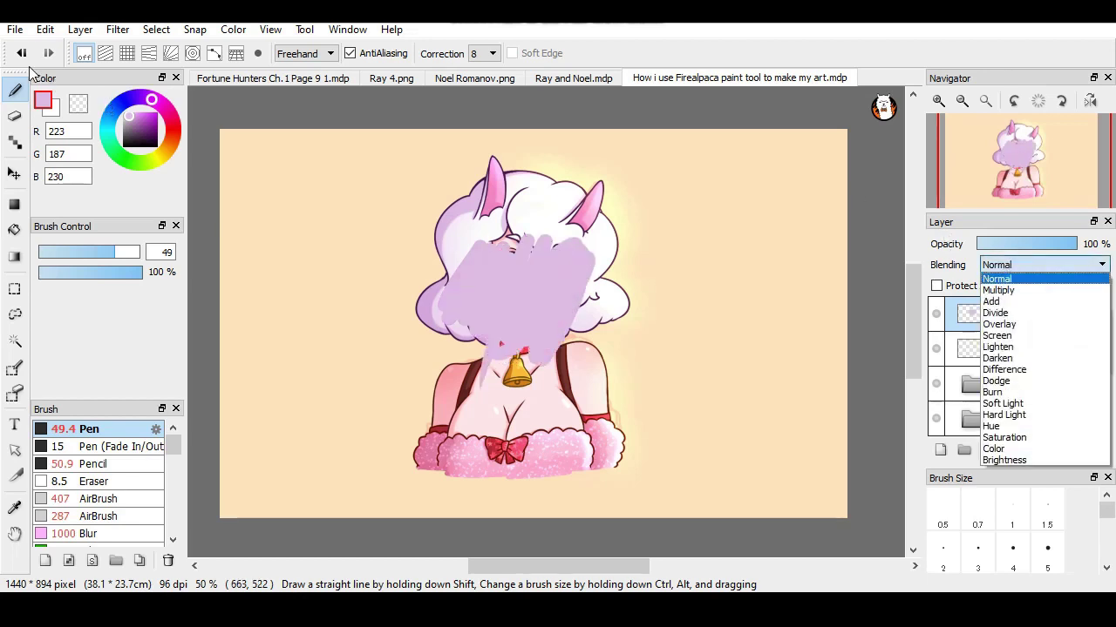
left_click(22, 55)
left_click(21, 55)
Step: Add a new layer with Add blending and paint over the face and left hair with the lilac Pen at size 49
left_click(940, 451)
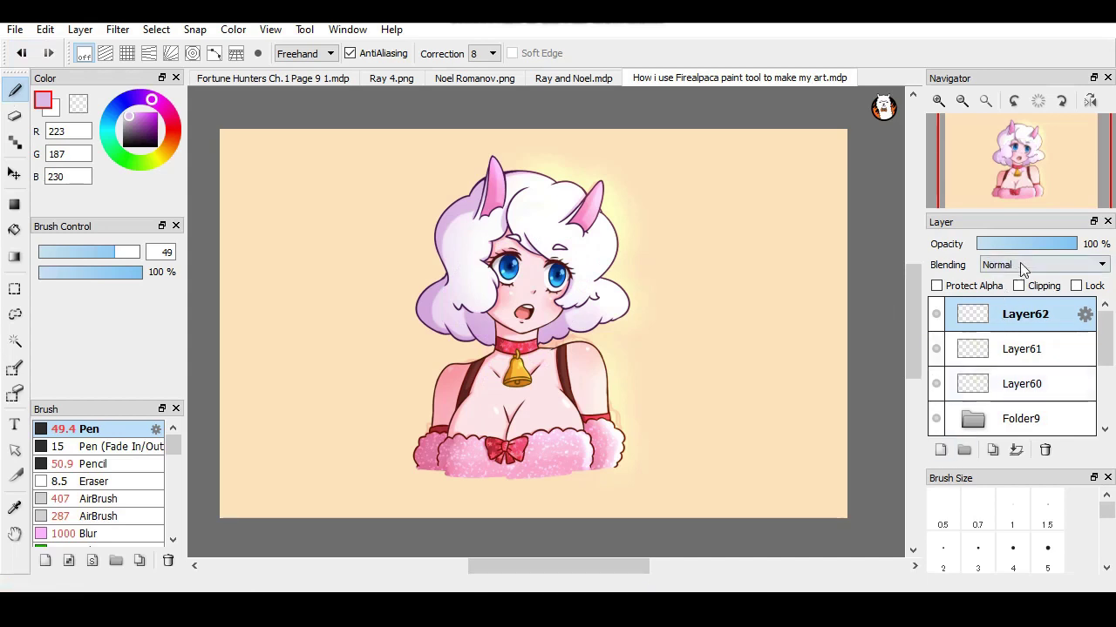
left_click(1021, 266)
left_click(1000, 304)
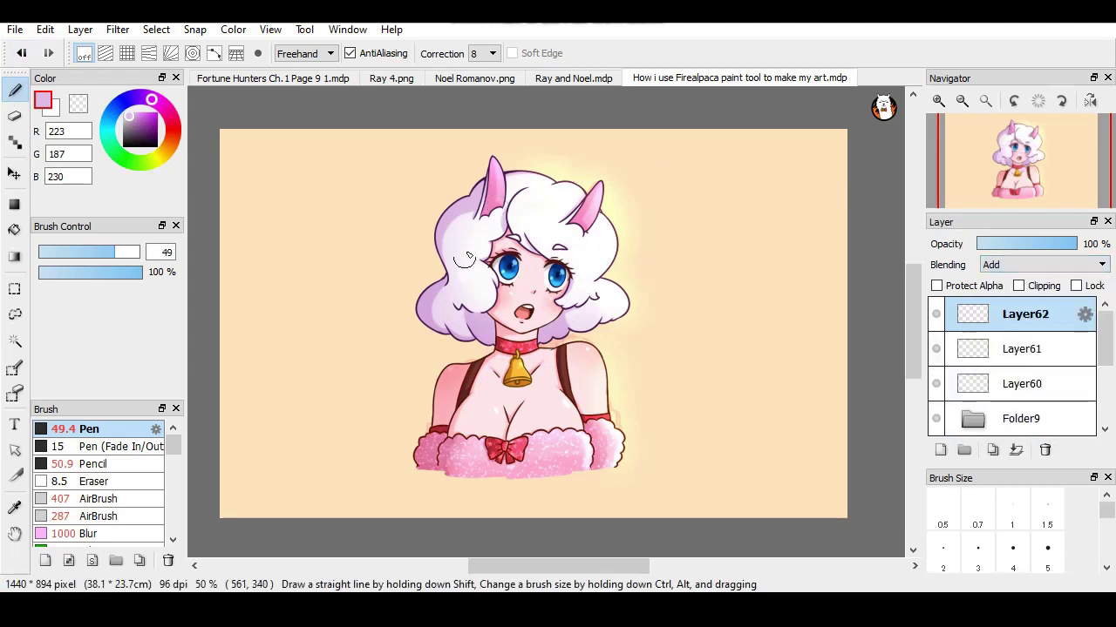
mouse_move(502, 261)
left_mouse_down()
mouse_move(527, 288)
mouse_move(571, 266)
left_mouse_up()
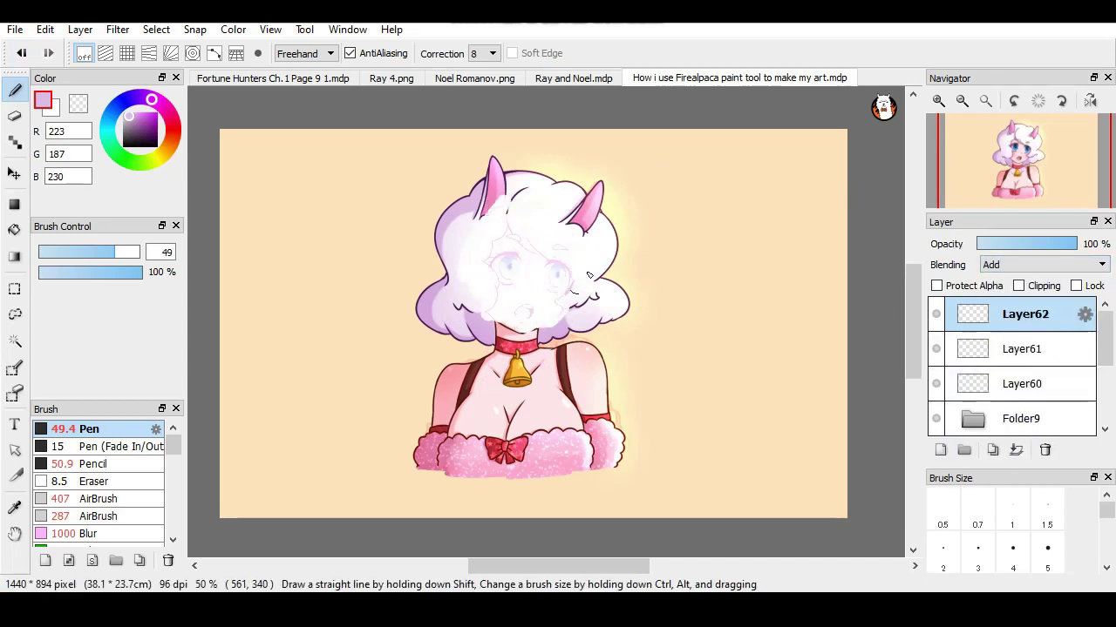
left_click_drag(588, 275, 573, 286)
mouse_move(445, 299)
left_mouse_down()
mouse_move(406, 285)
mouse_move(415, 252)
mouse_move(472, 195)
mouse_move(373, 354)
left_mouse_up()
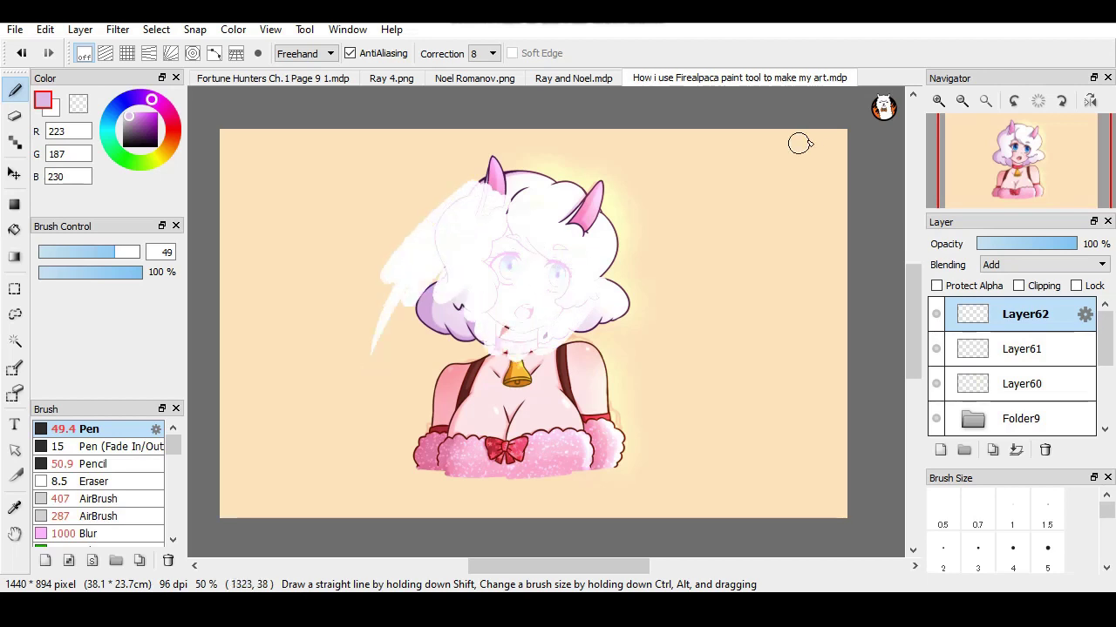
Step: Try the Divide, Overlay, Lighten and Darken blending modes on the painted Layer62
left_click(1004, 265)
left_click(1003, 296)
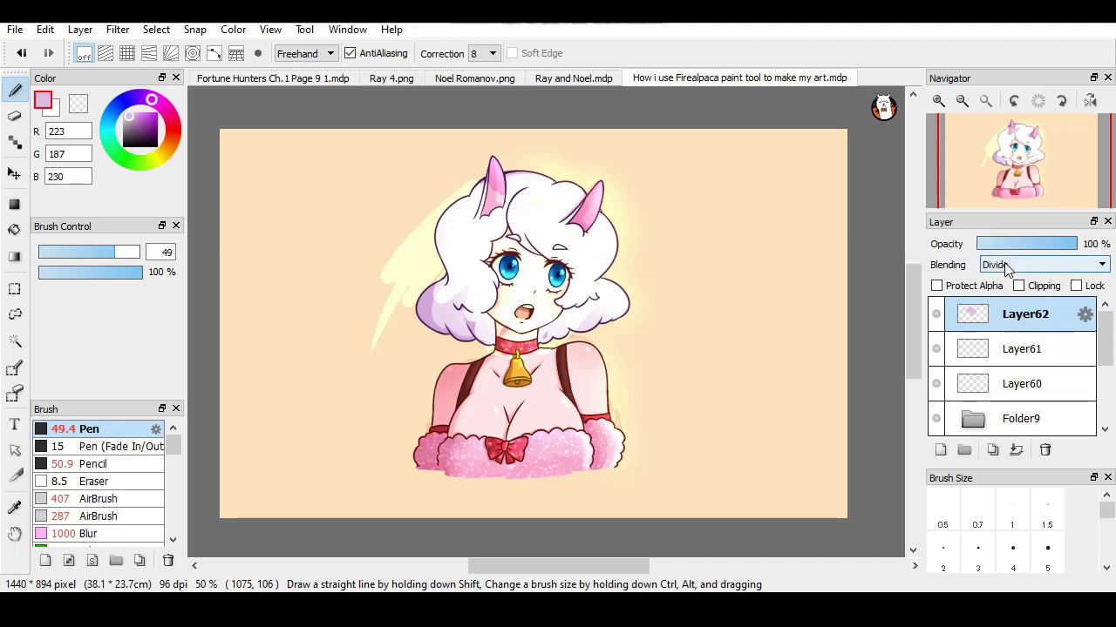
left_click(1007, 265)
left_click(1008, 323)
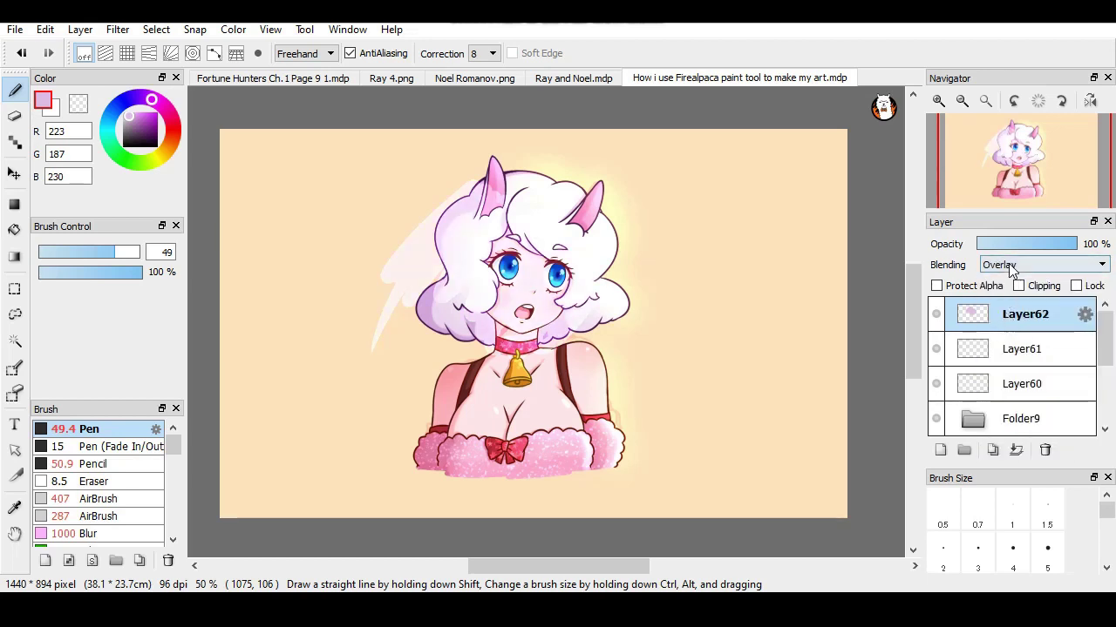
left_click(1008, 264)
left_click(1008, 347)
left_click(1006, 266)
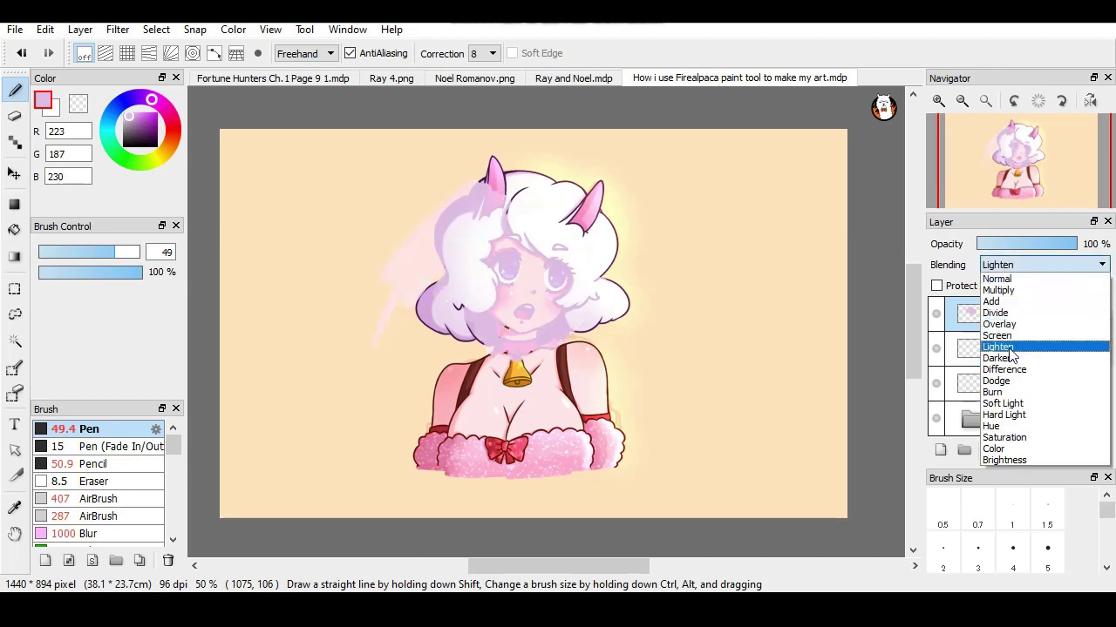
left_click(1002, 359)
Step: Switch the blending of Layer62 through Difference, Multiply and Saturation to compare their effects
left_click(1009, 265)
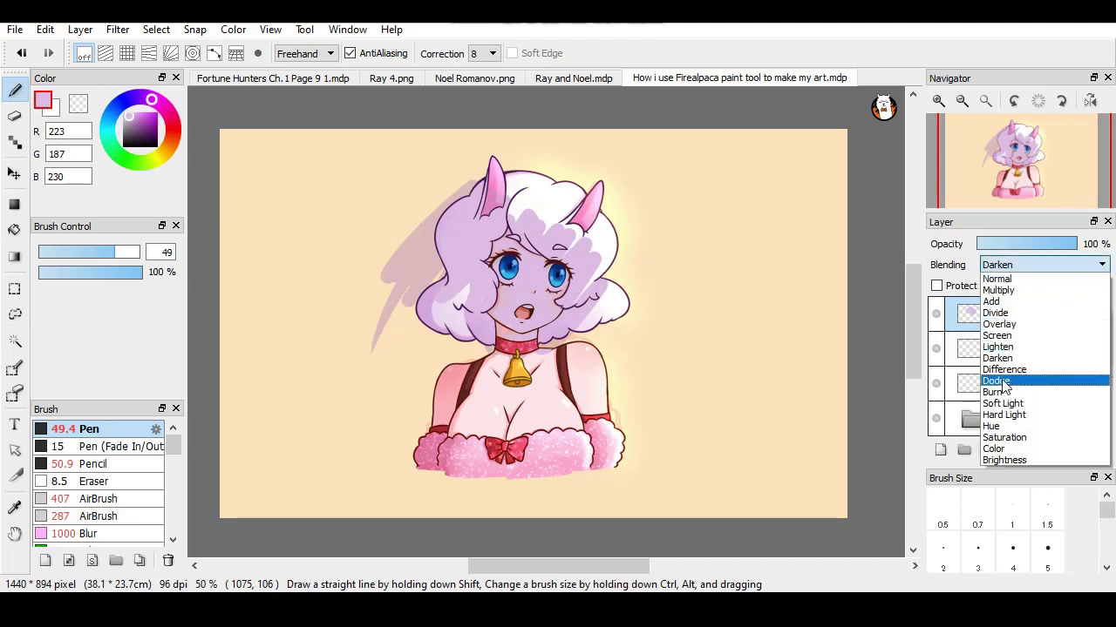
left_click(1002, 370)
left_click(1006, 264)
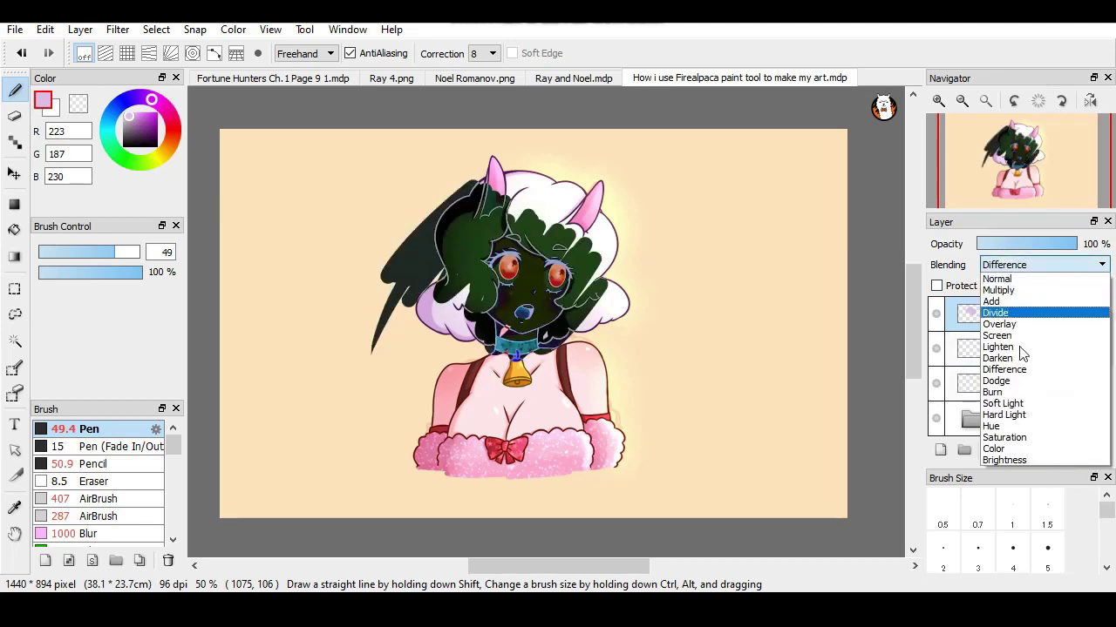
left_click(1004, 288)
left_click(1007, 265)
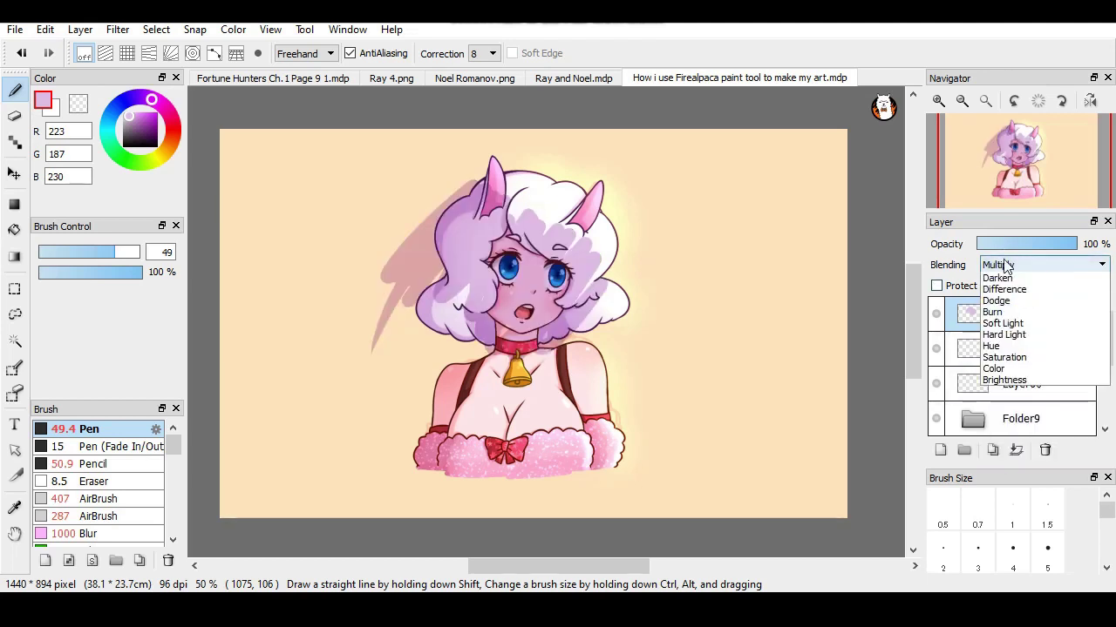
left_click(1006, 441)
Step: Preview the Color, Burn, Difference and Dodge blending modes on Layer62
left_click(1005, 267)
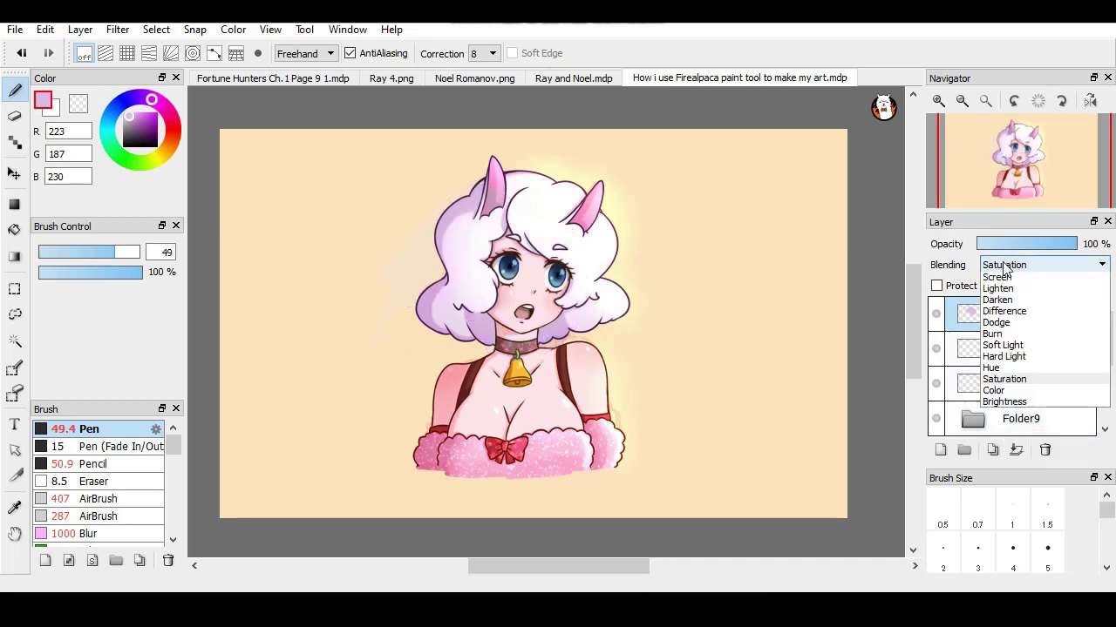
left_click(994, 449)
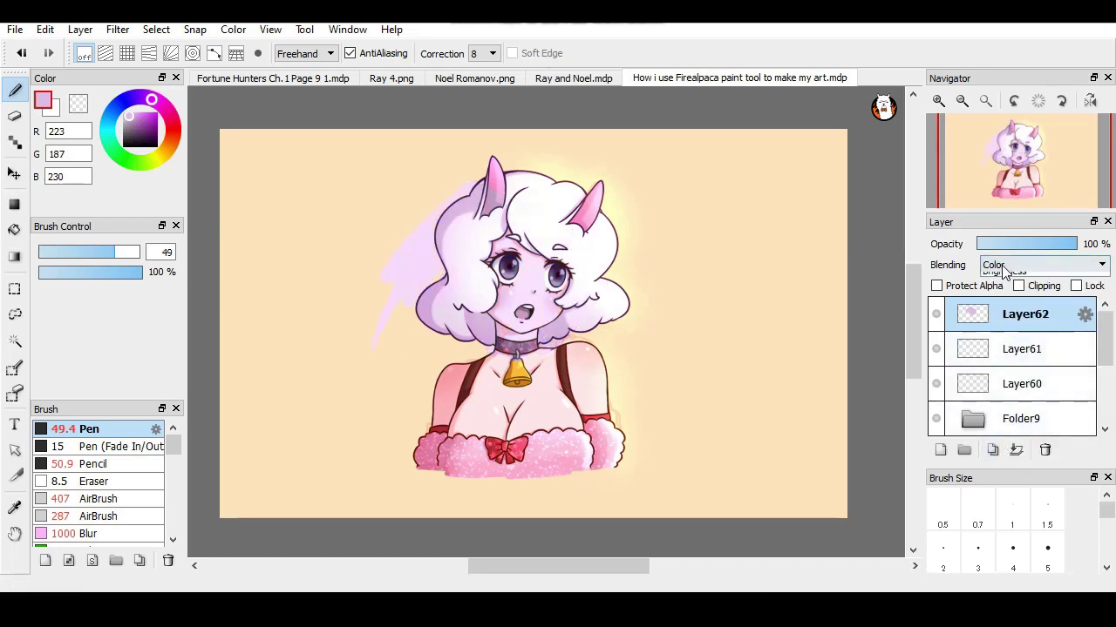
left_click(1004, 266)
left_click(1002, 396)
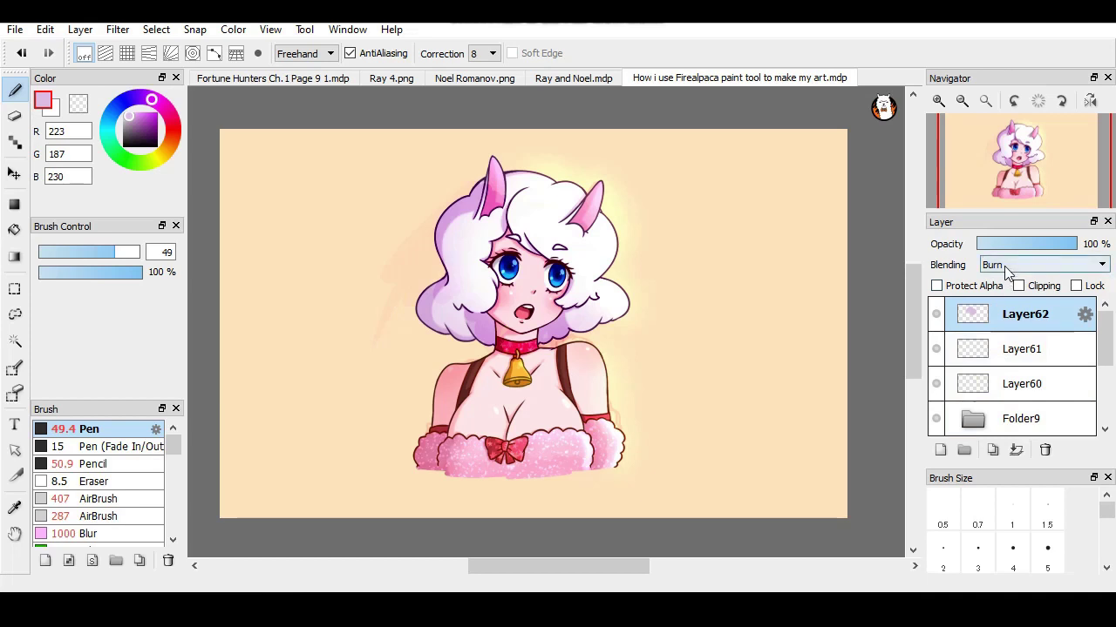
left_click(1002, 265)
left_click(1004, 370)
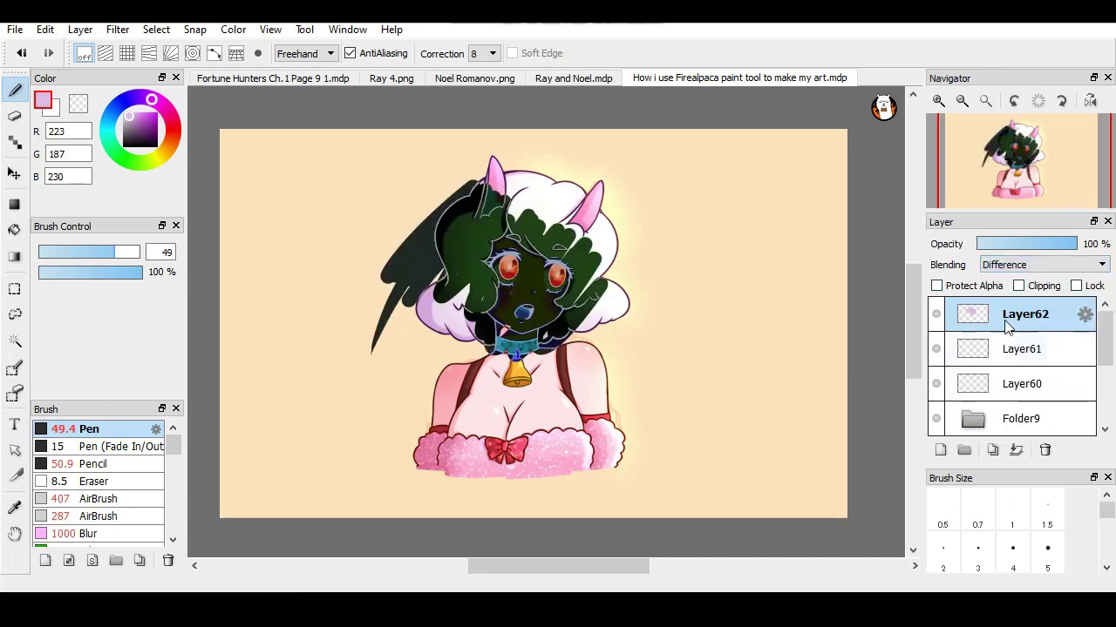
left_click(1011, 268)
left_click(1006, 377)
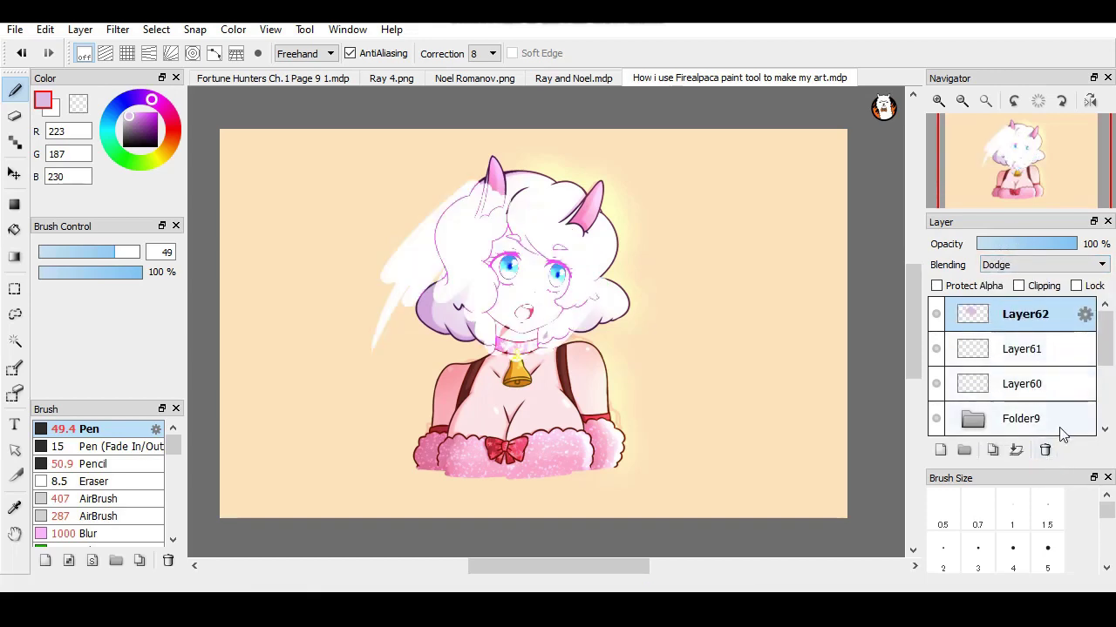
Step: Delete the blending test layer Layer62
left_click(1045, 450)
left_click(937, 100)
left_click(962, 100)
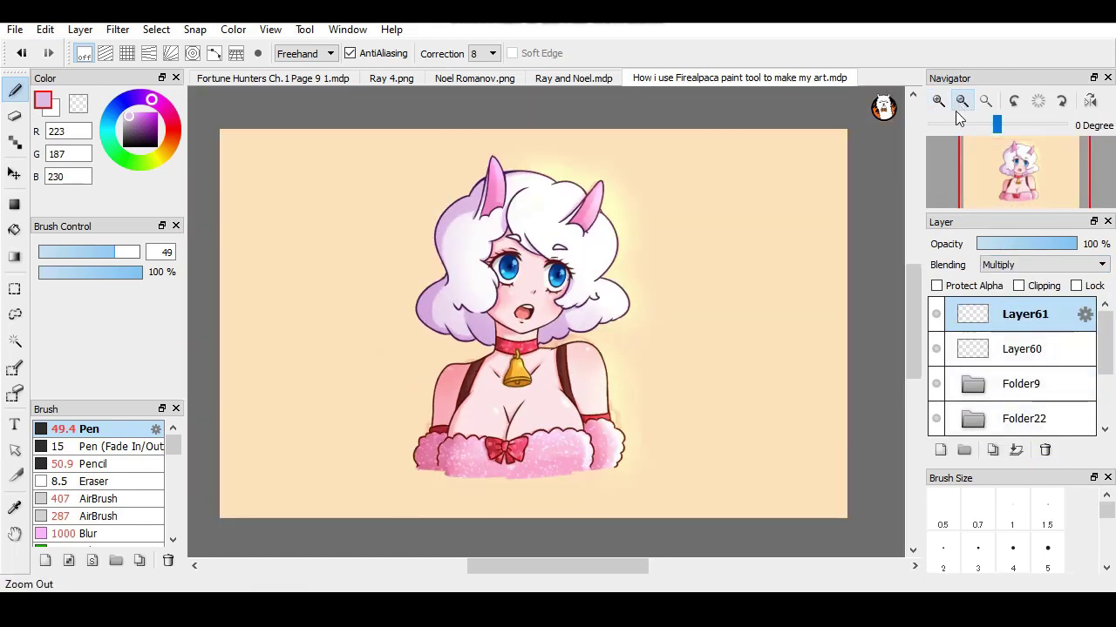
Step: Show the sketch in Folder2 on its own by hiding the coloring in Folder22 and the line art in Folder9
scroll(1101, 370, "down", 2)
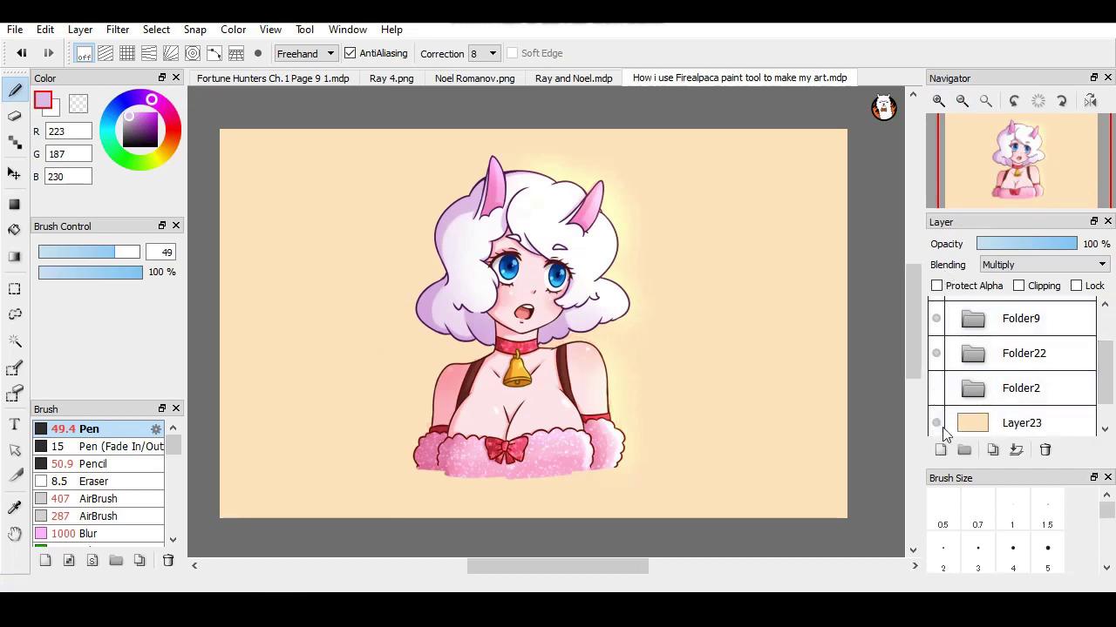
left_click(936, 389)
left_click(937, 355)
left_click(936, 323)
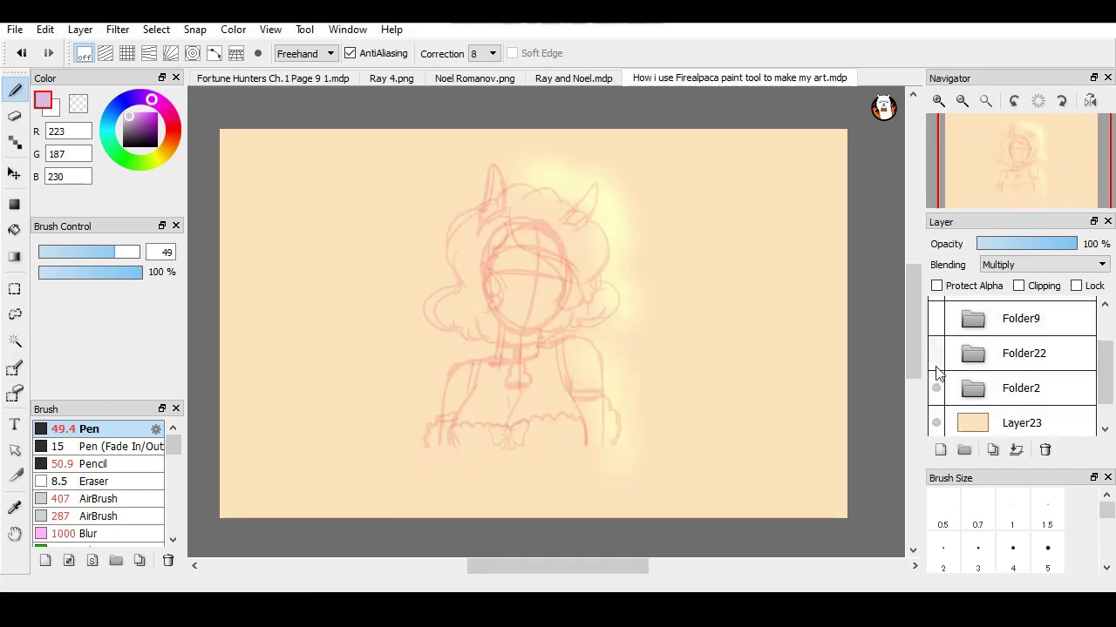
left_click(936, 392)
left_click(935, 396)
Step: Turn the Folder9 line art and Folder22 coloring back on, hiding the line art briefly to view the coloring alone
left_click(938, 317)
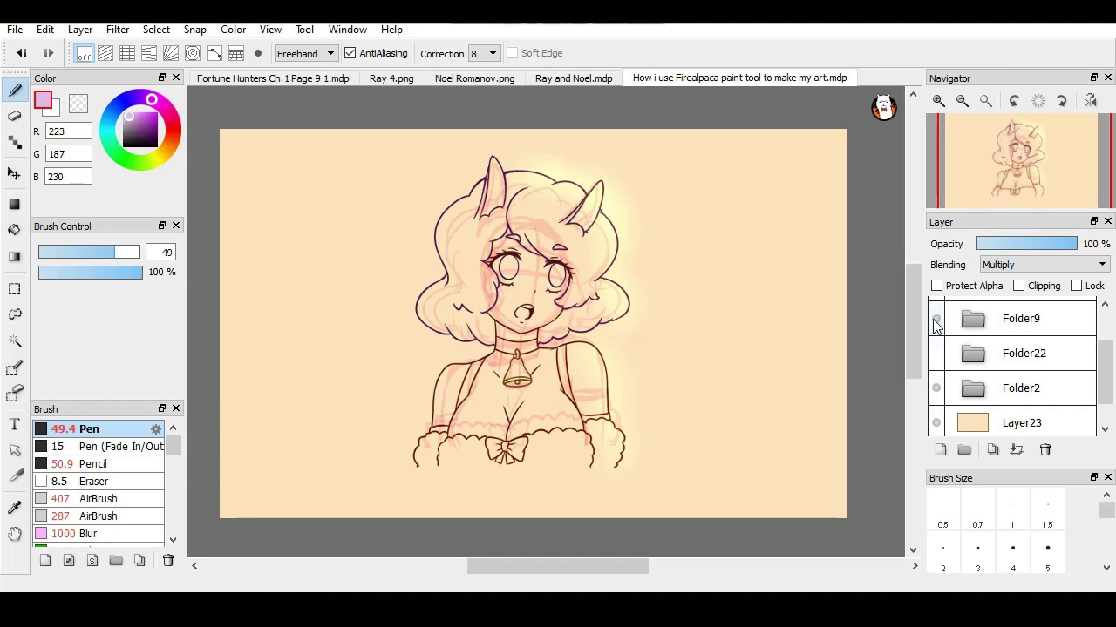
left_click(938, 317)
left_click(938, 317)
left_click(935, 354)
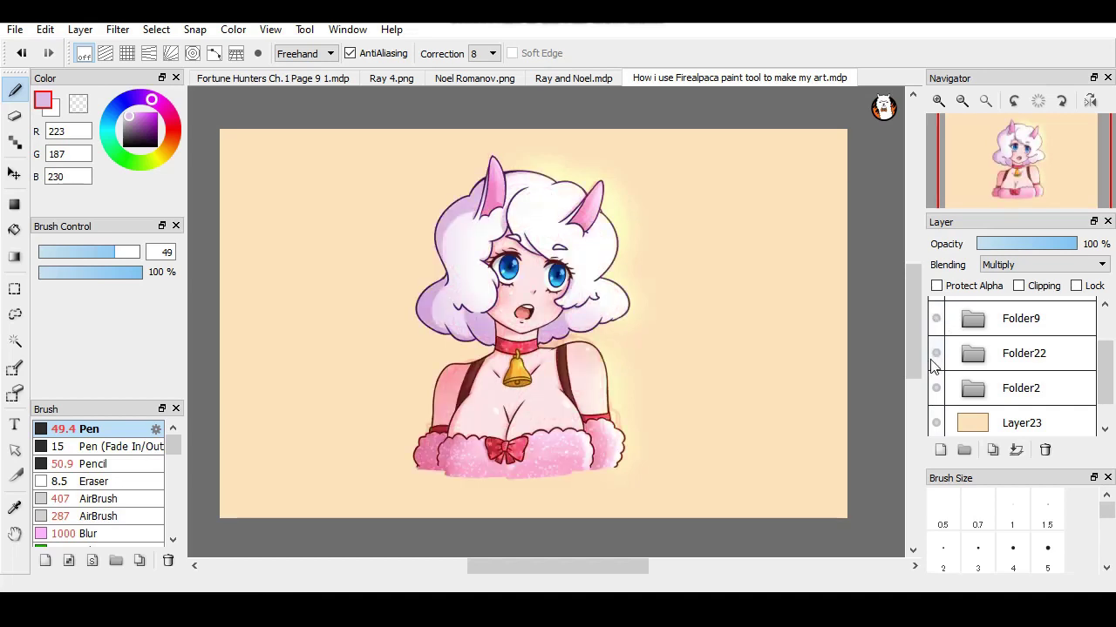
left_click(936, 319)
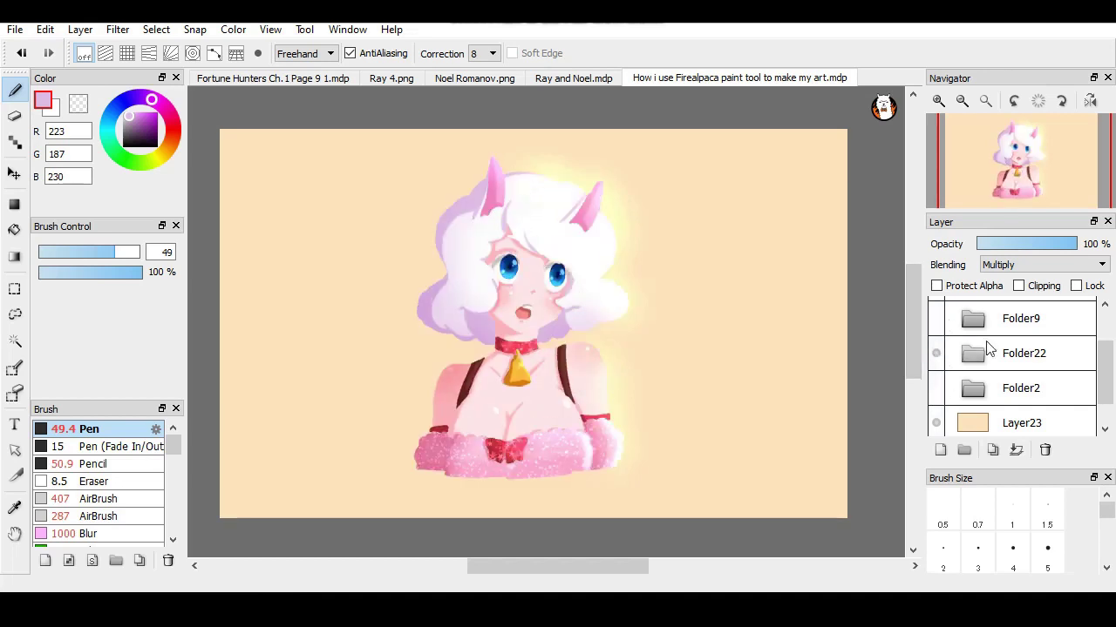
left_click(937, 320)
Step: Adjust the Hair layer in Folder22 to hue -57, saturation 151% and brightness 147%
left_click(975, 355)
left_click_drag(1104, 326, 1104, 401)
left_click(1037, 355)
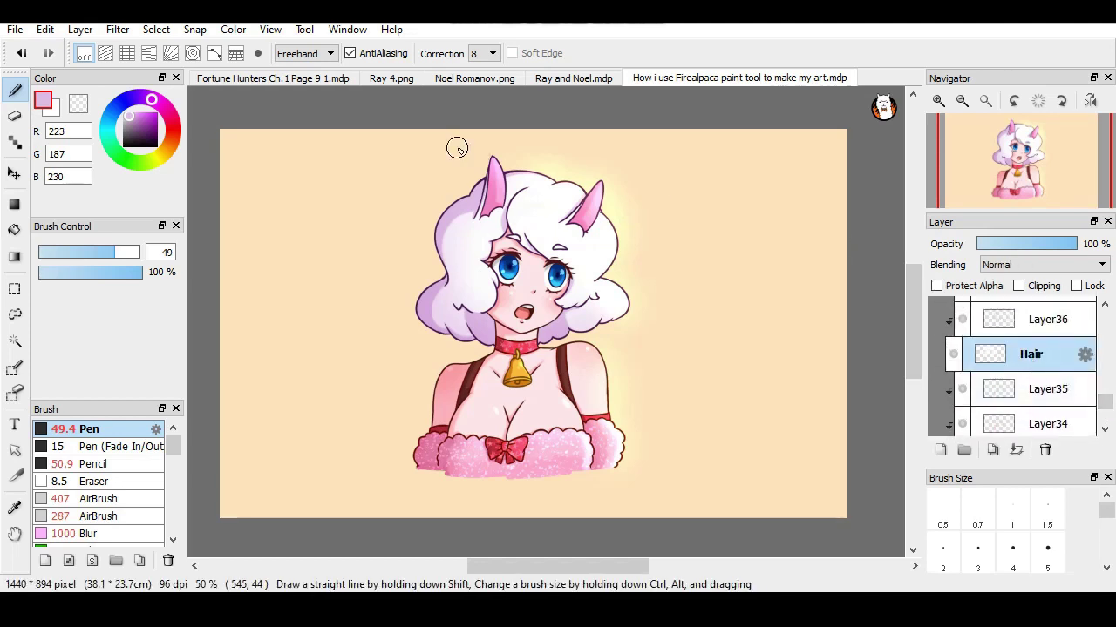
left_click(118, 29)
left_click(143, 63)
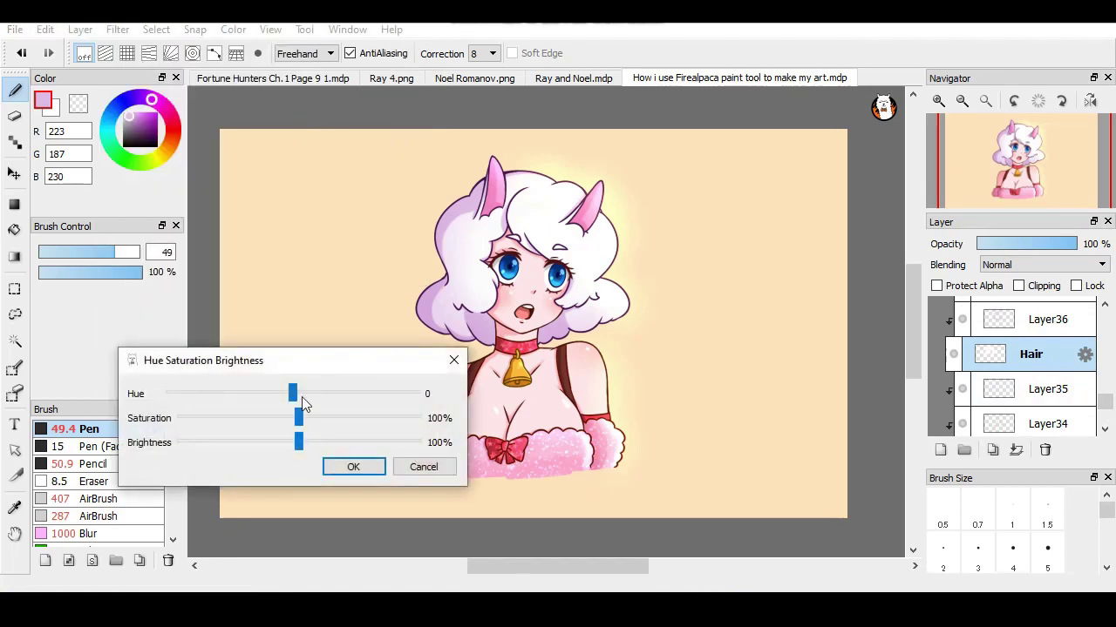
left_click_drag(315, 399, 263, 411)
left_click_drag(298, 443, 354, 449)
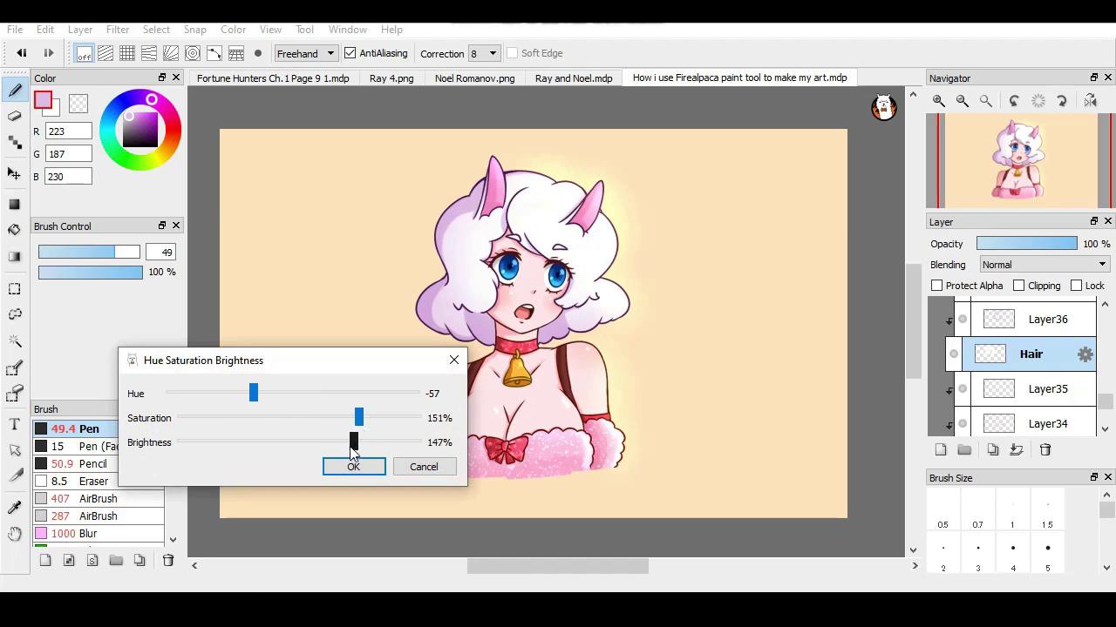
left_click(353, 466)
Step: Try different hue shifts, including 108 and -89, on the hair shading in Layer36
scroll(959, 329, "up", 1)
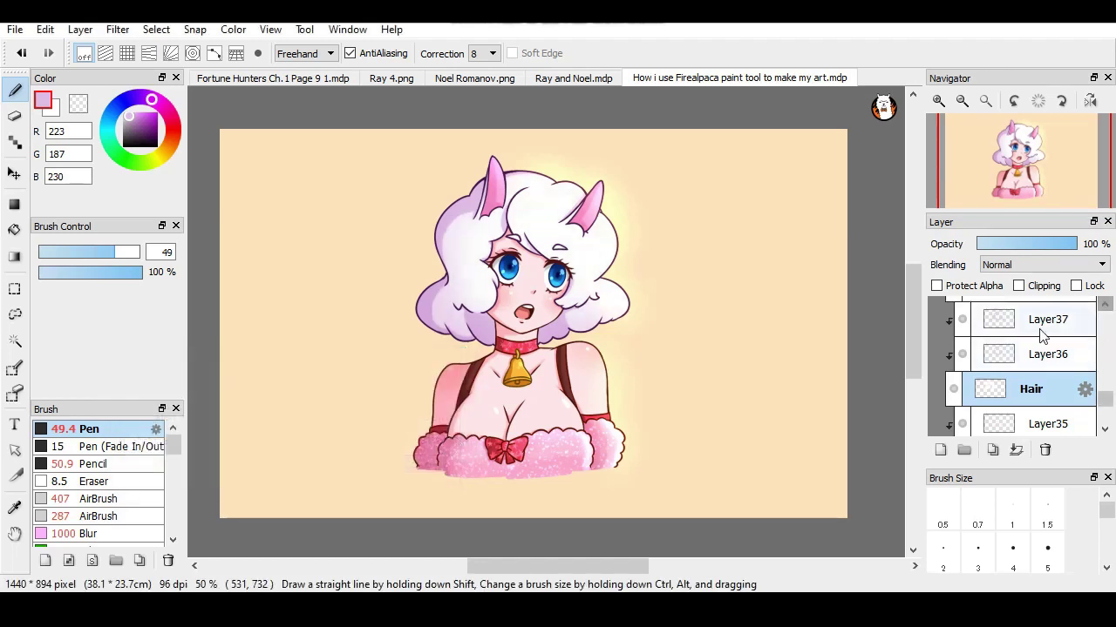
left_click(963, 324)
left_click(118, 29)
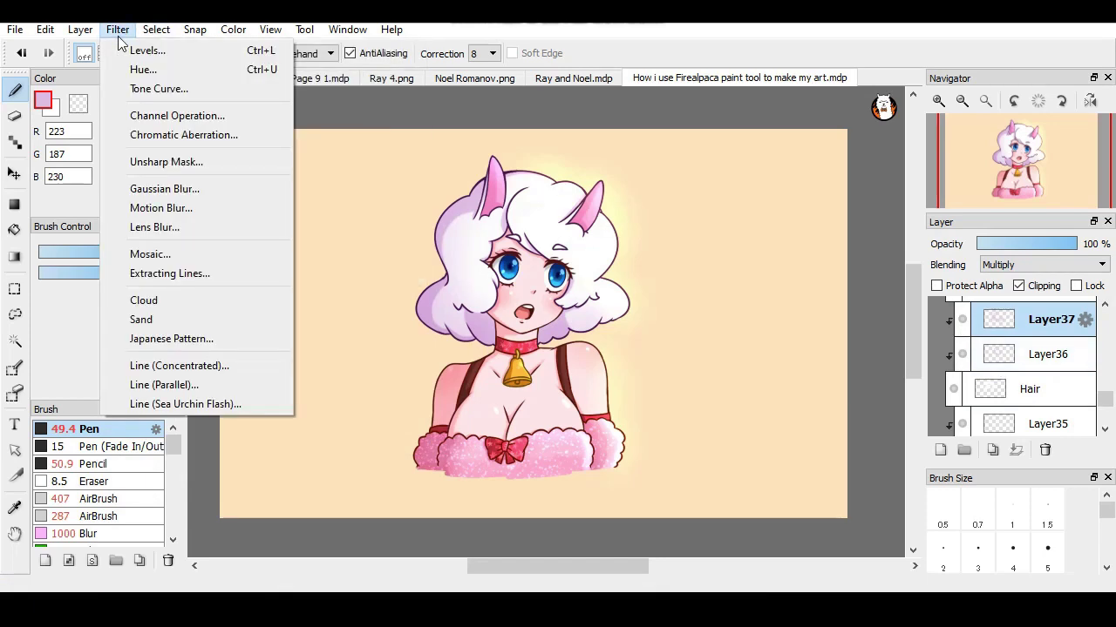
left_click(152, 31)
left_click(1050, 361)
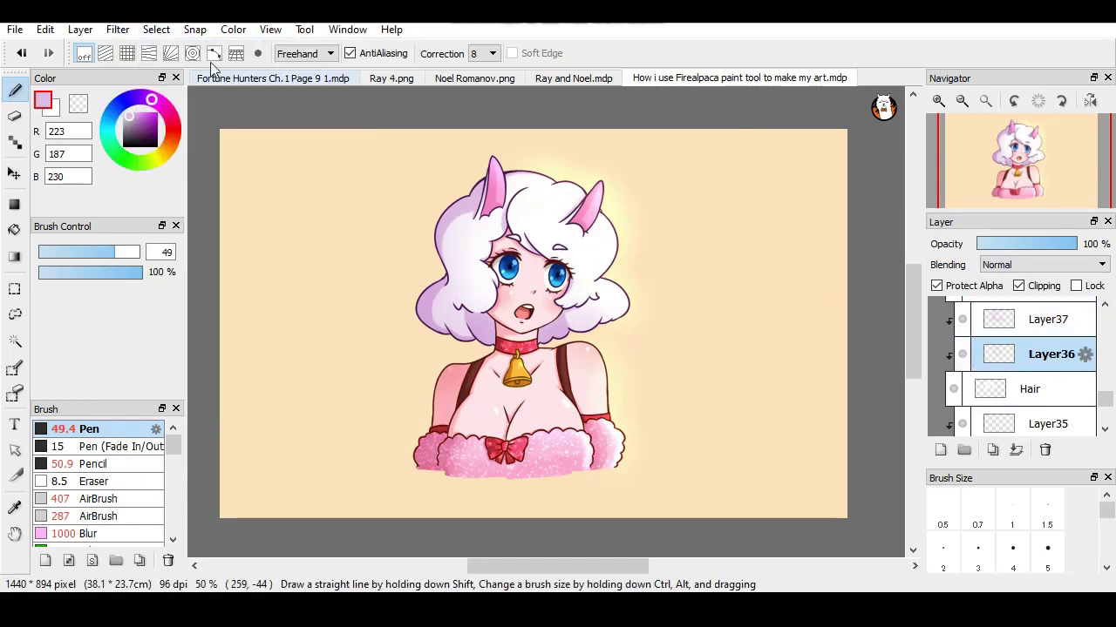
left_click(118, 29)
left_click(140, 70)
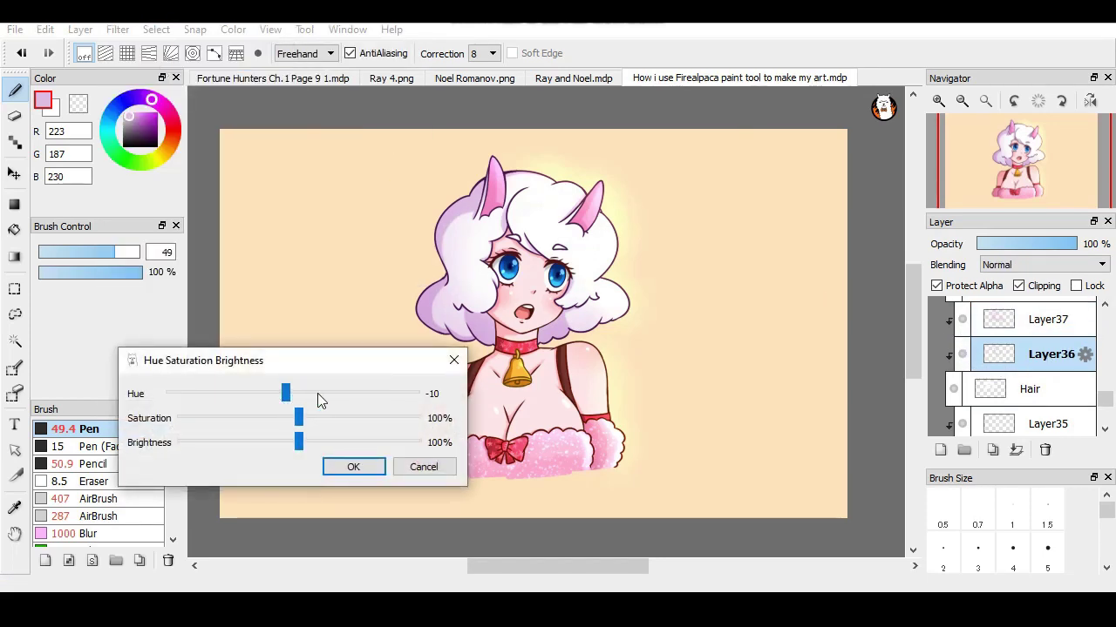
left_click_drag(287, 394, 316, 408)
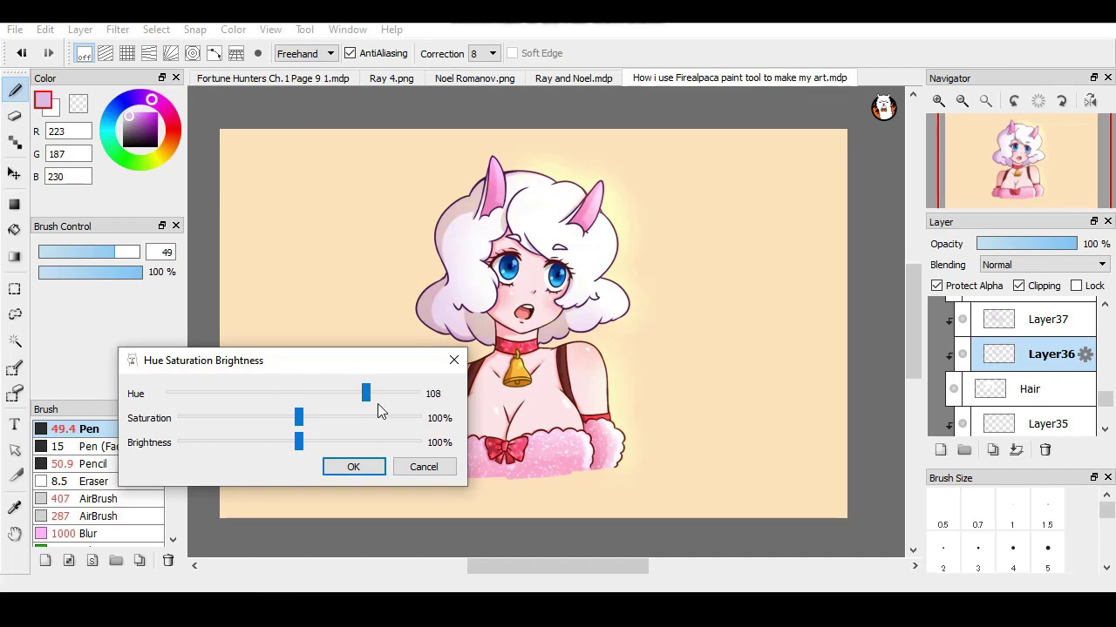
left_click_drag(368, 403, 402, 405)
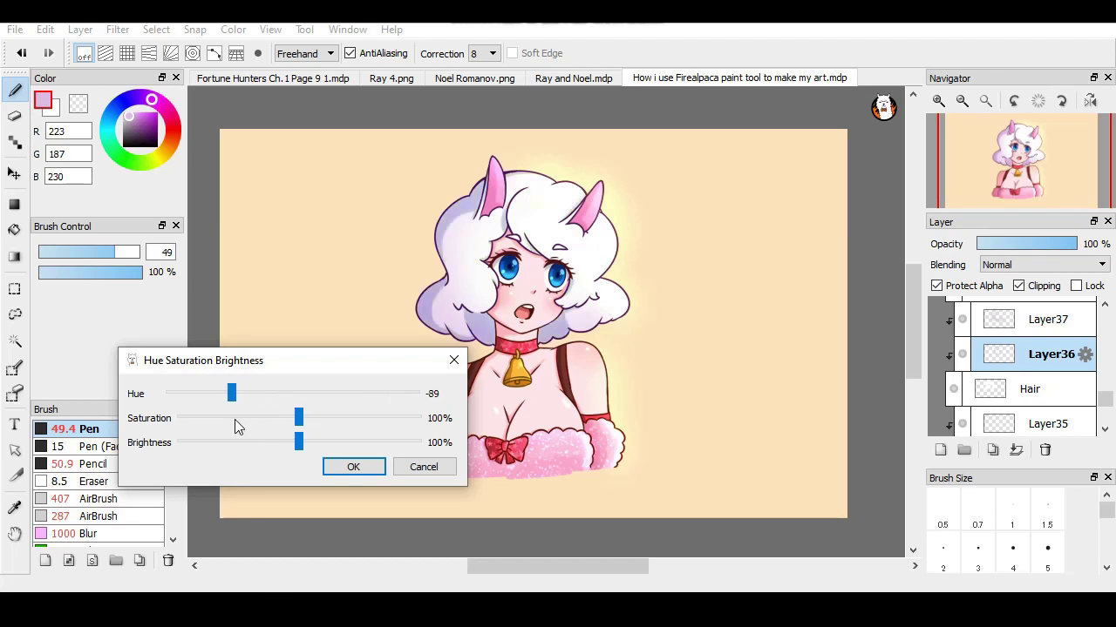
left_click(432, 471)
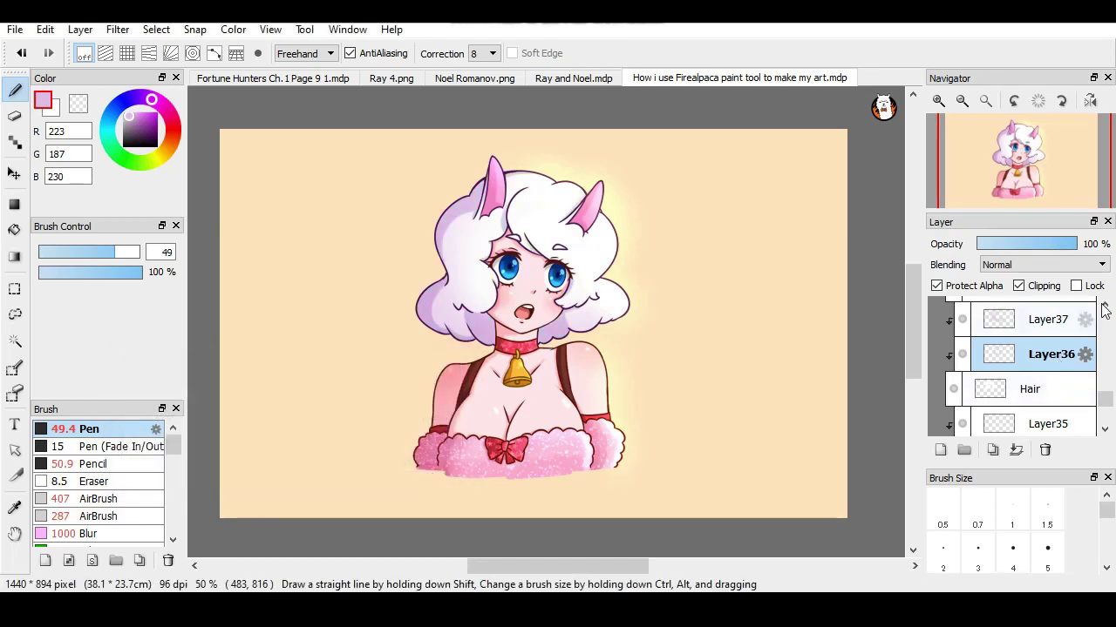
Step: Rename Layer32 as "ears" and toggle its visibility to check which part it holds
scroll(1104, 311, "up", 1)
left_click(952, 390)
left_click(953, 390)
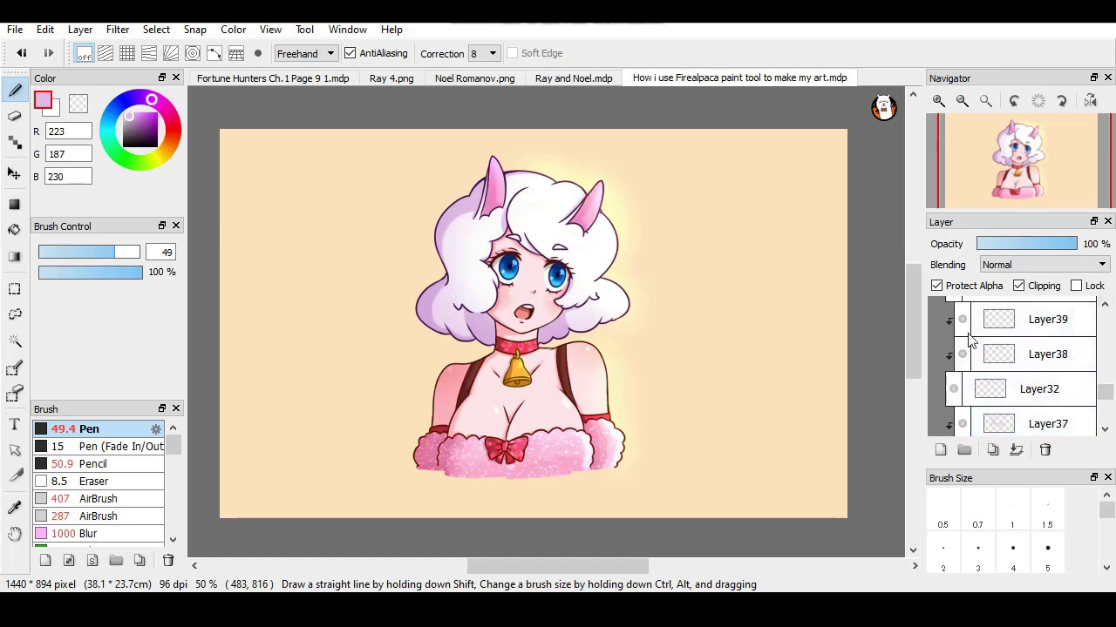
double_click(1026, 394)
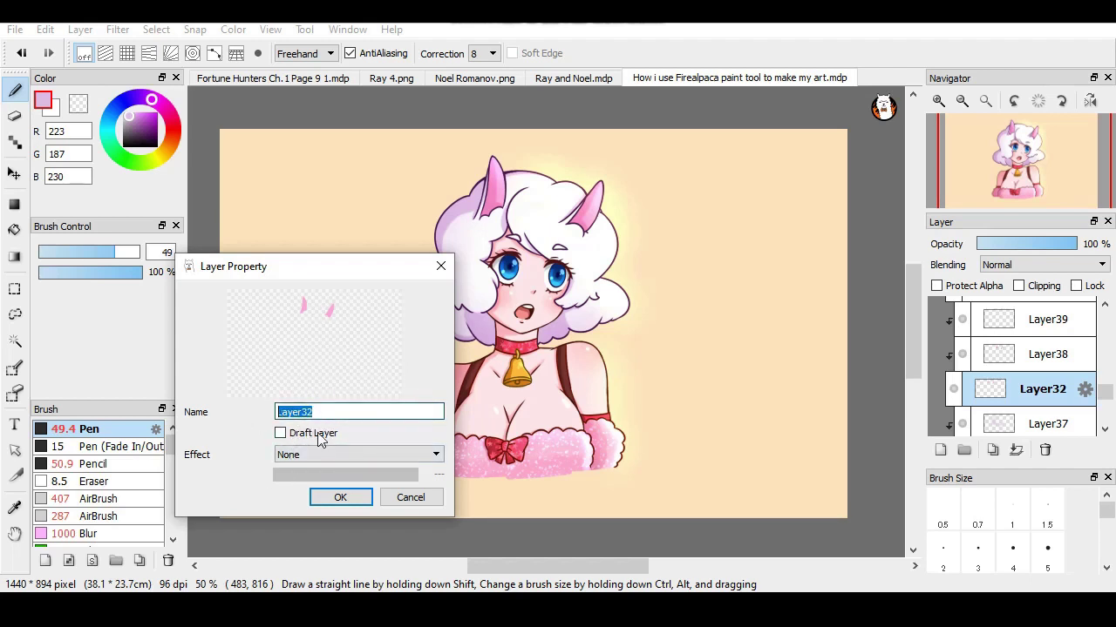
type("ears")
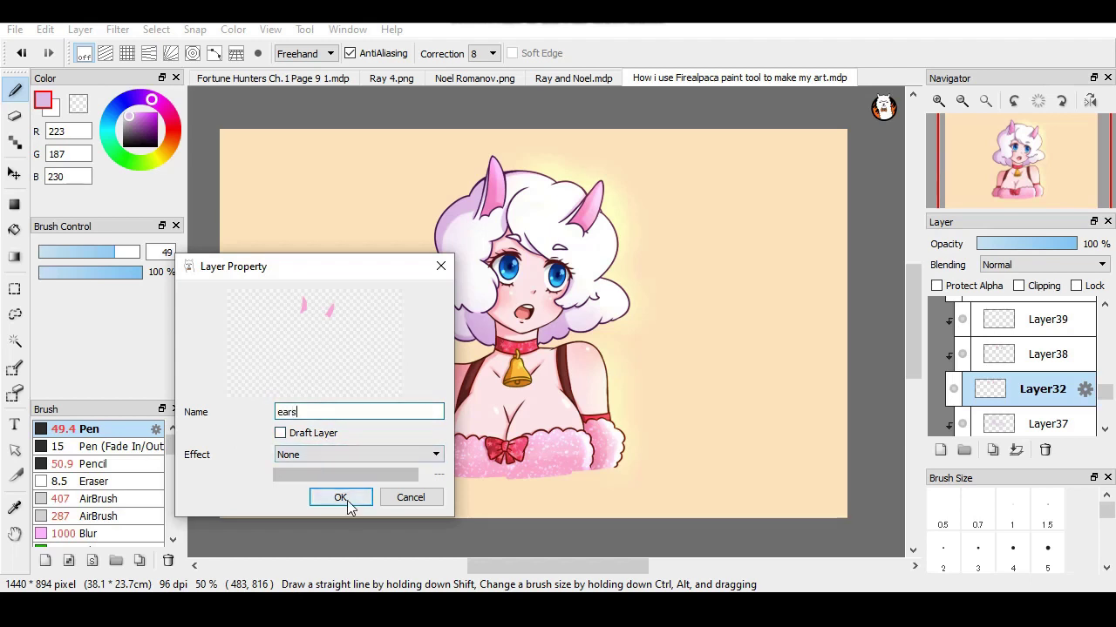
left_click(342, 497)
left_click(951, 390)
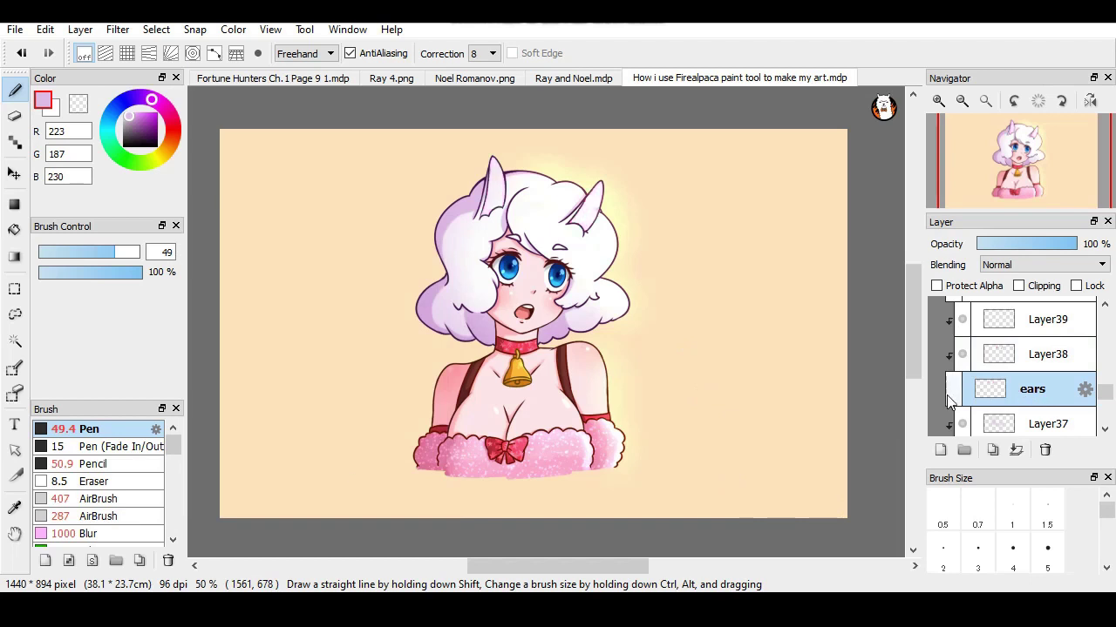
left_click(951, 391)
Step: Collapse Folder22 in the layer list
scroll(1104, 310, "up", 1)
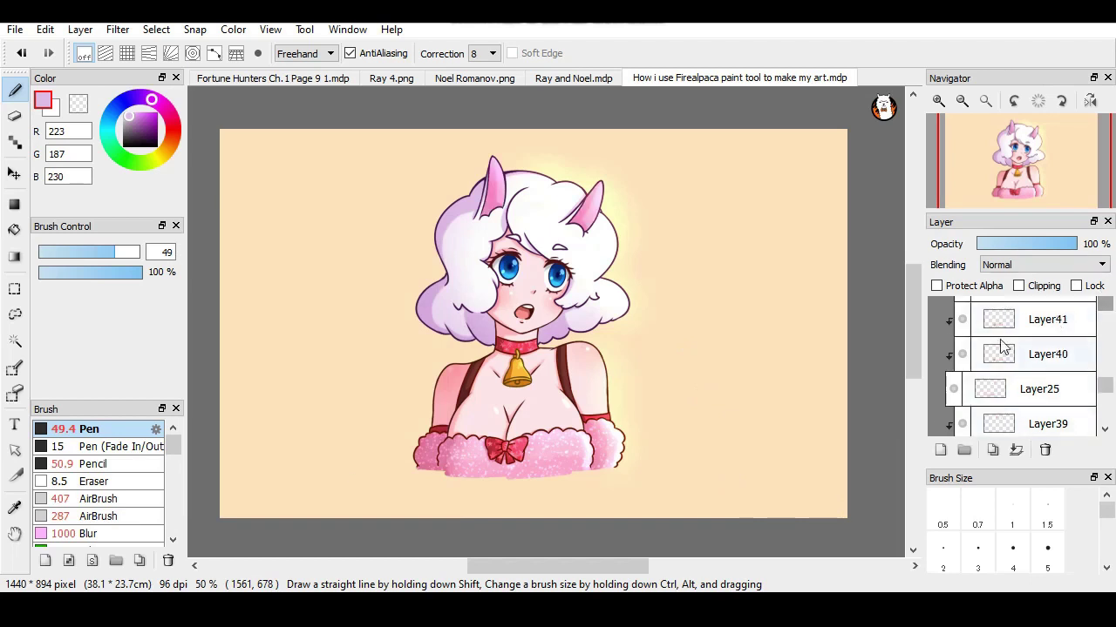
scroll(1103, 366, "up", 8)
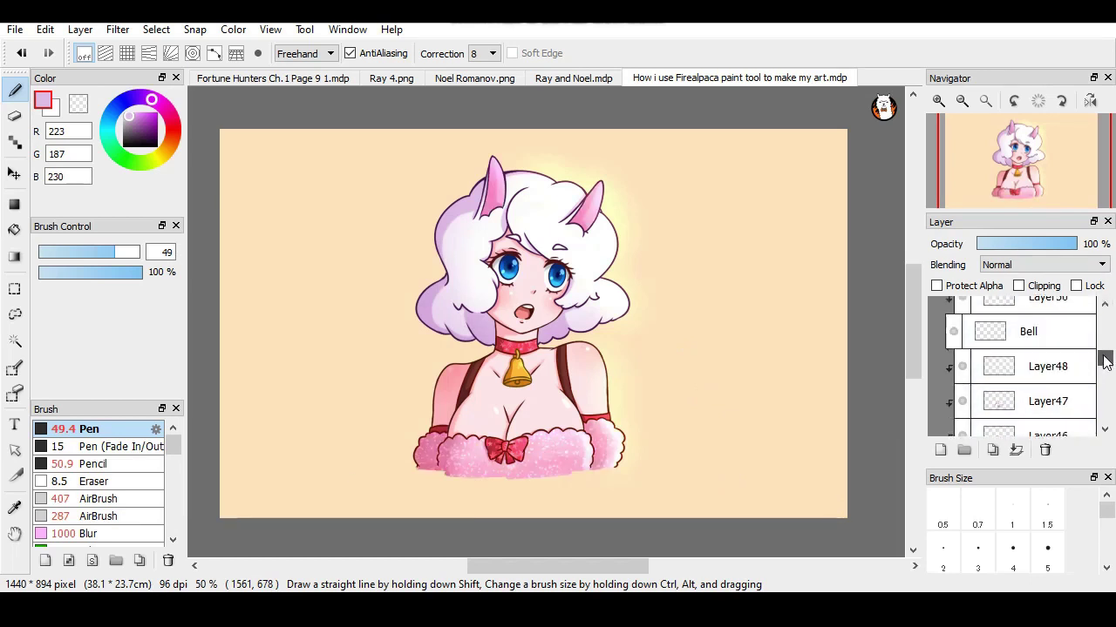
left_click(974, 393)
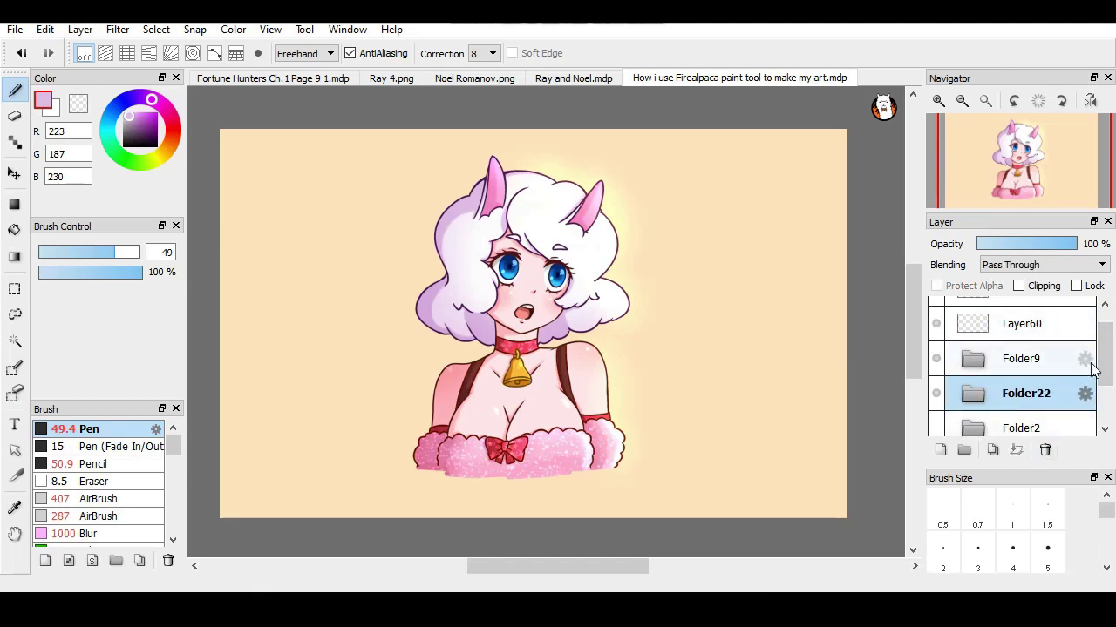
Step: Add a layer above Layer61 and paint a lilac patch beside the face with the pen at size 85
scroll(1081, 357, "up", 1)
left_click(1037, 314)
left_click(940, 450)
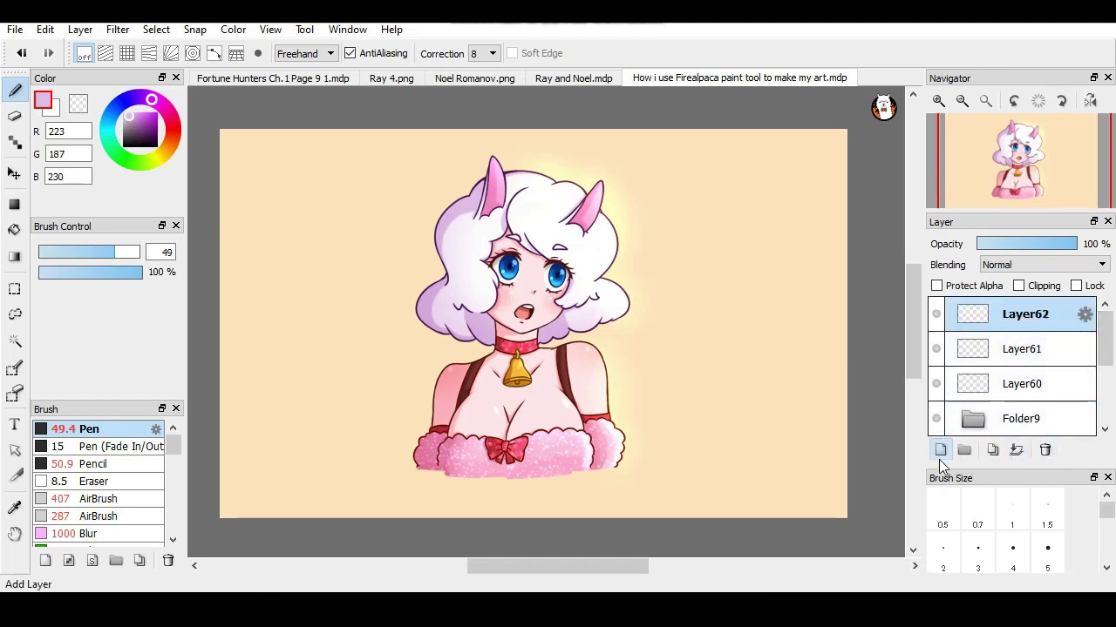
left_click(129, 253)
mouse_move(571, 234)
left_mouse_down()
mouse_move(625, 201)
mouse_move(693, 238)
mouse_move(645, 311)
left_mouse_up()
Step: Paint pink strokes in RGB 229, 189, 207 over the lilac patch on another new layer
left_click(169, 118)
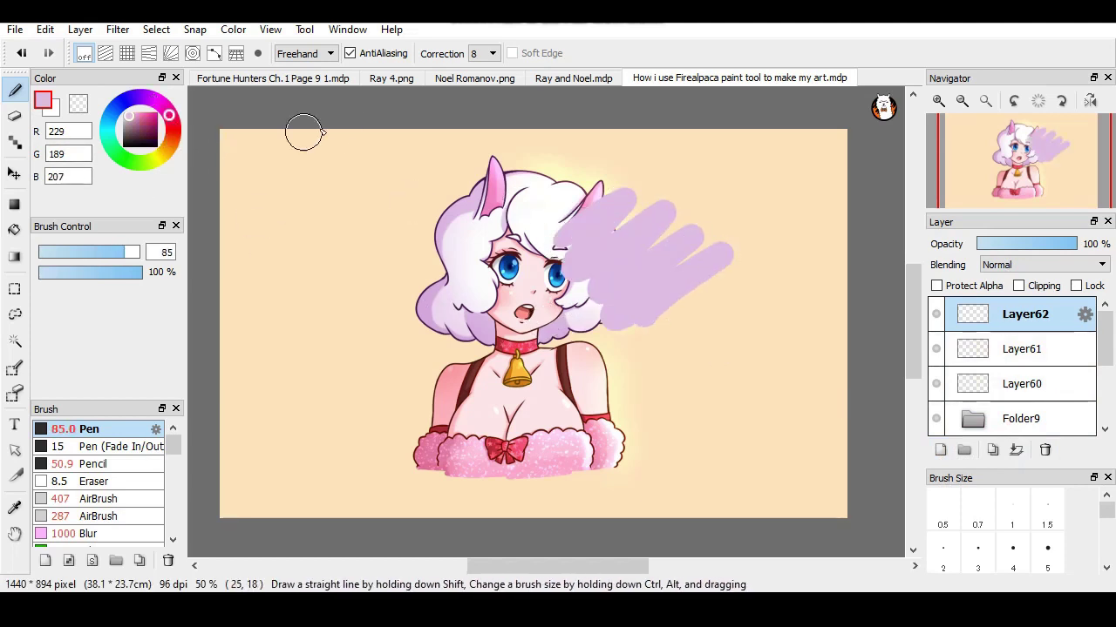
left_click(940, 450)
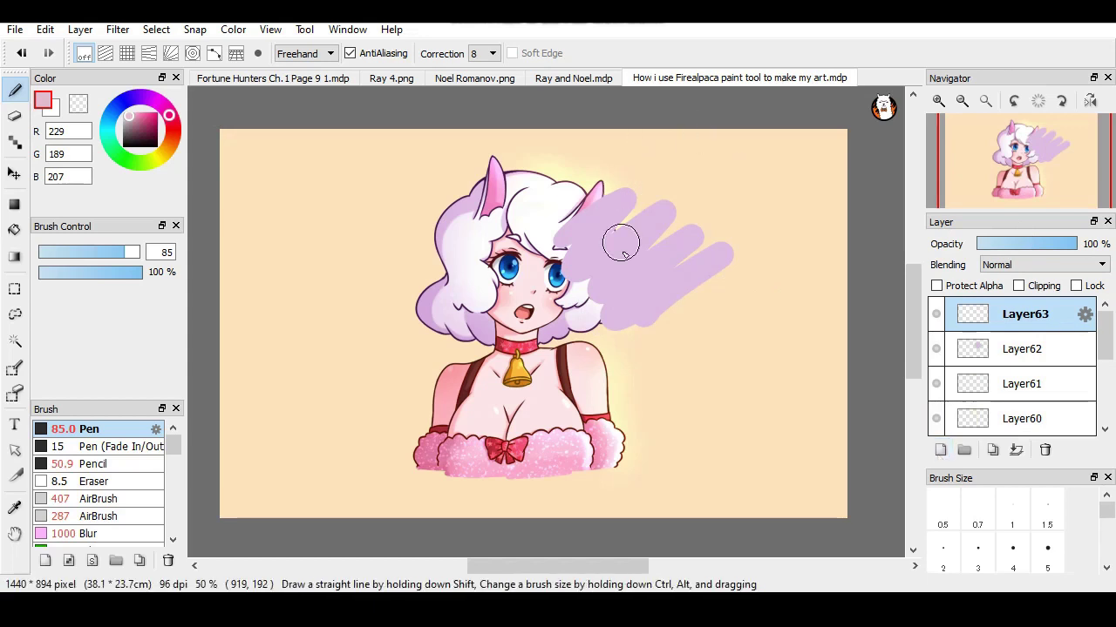
mouse_move(633, 255)
left_mouse_down()
mouse_move(705, 227)
mouse_move(744, 242)
mouse_move(671, 309)
left_mouse_up()
Step: Merge the pink stroke layer down into the lilac one and delete the merged test layer
left_click(1016, 449)
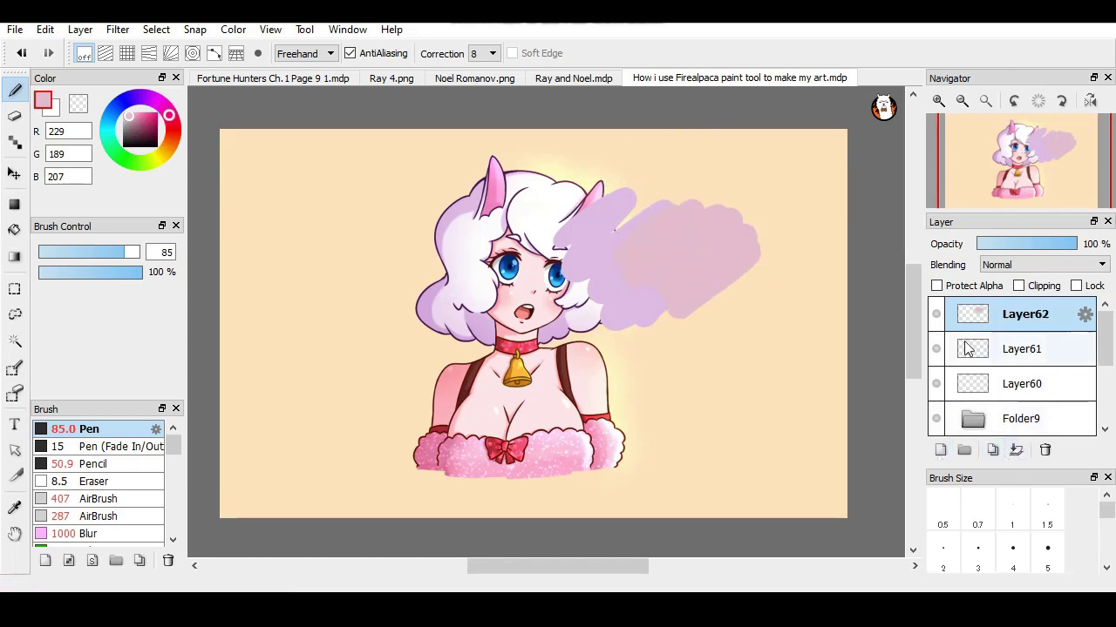
left_click(936, 316)
left_click(936, 315)
left_click(1045, 450)
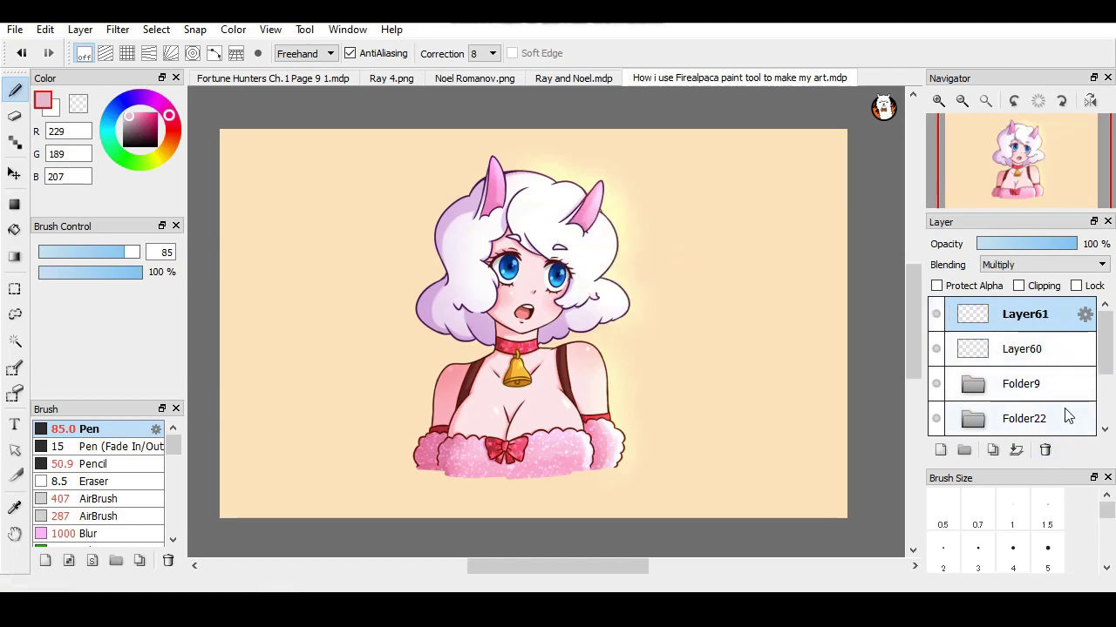
left_click(941, 386)
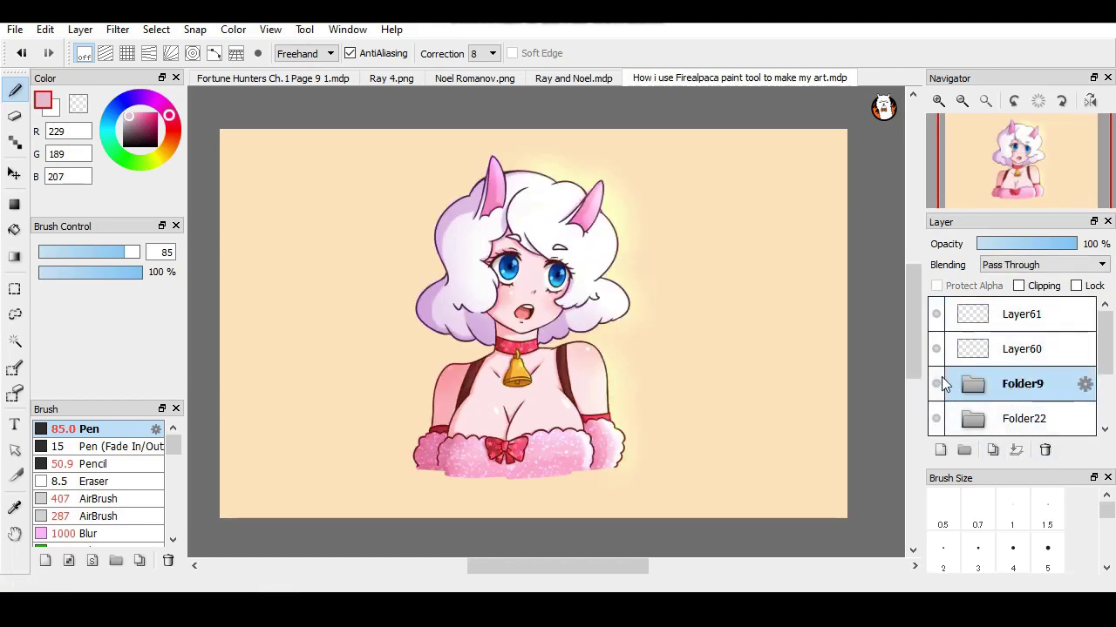
left_click(156, 29)
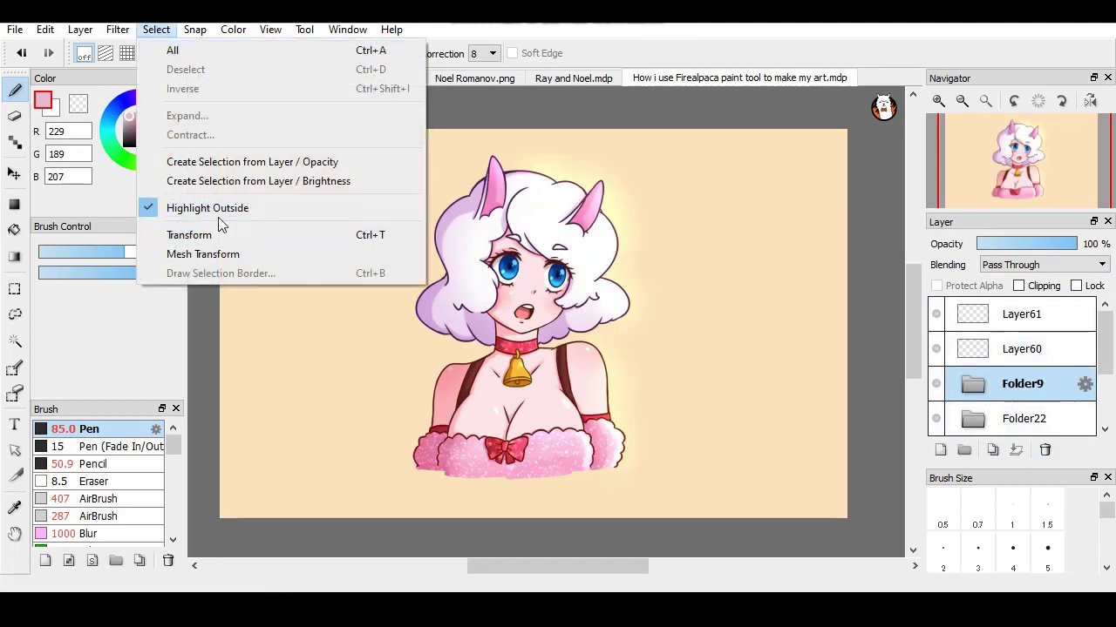
left_click(870, 512)
Step: Try moving all the coloring in Folder22 away from the line art with Transform, offset by (-378, 66)
left_click(973, 420)
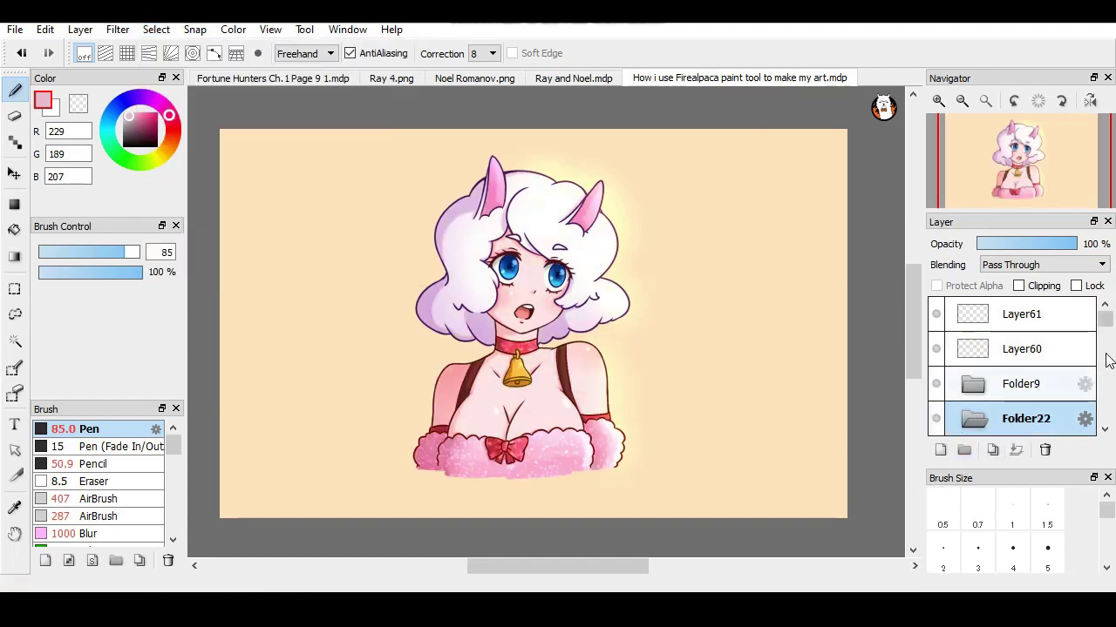
left_click_drag(1105, 328, 1104, 349)
left_click(1104, 304)
left_click(973, 349)
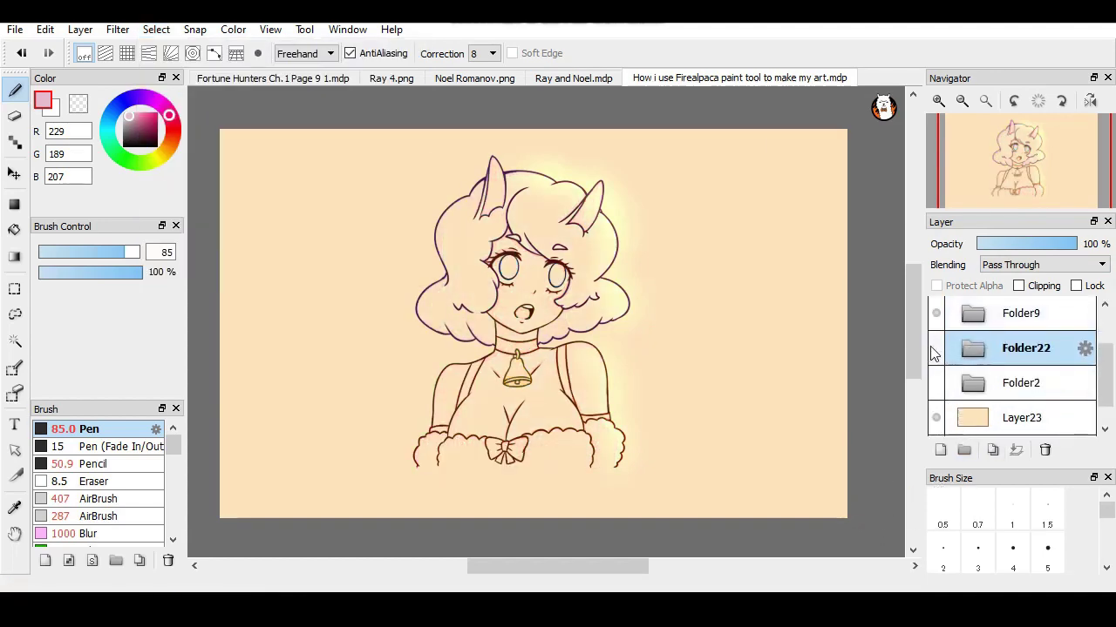
left_click(156, 30)
left_click(199, 234)
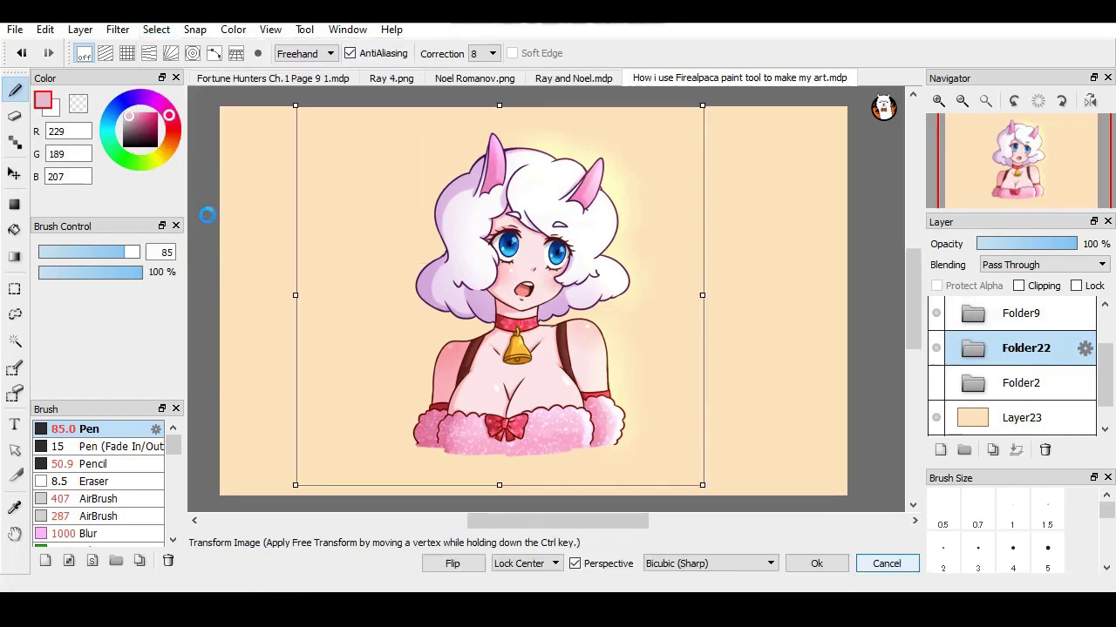
left_click_drag(560, 371, 443, 381)
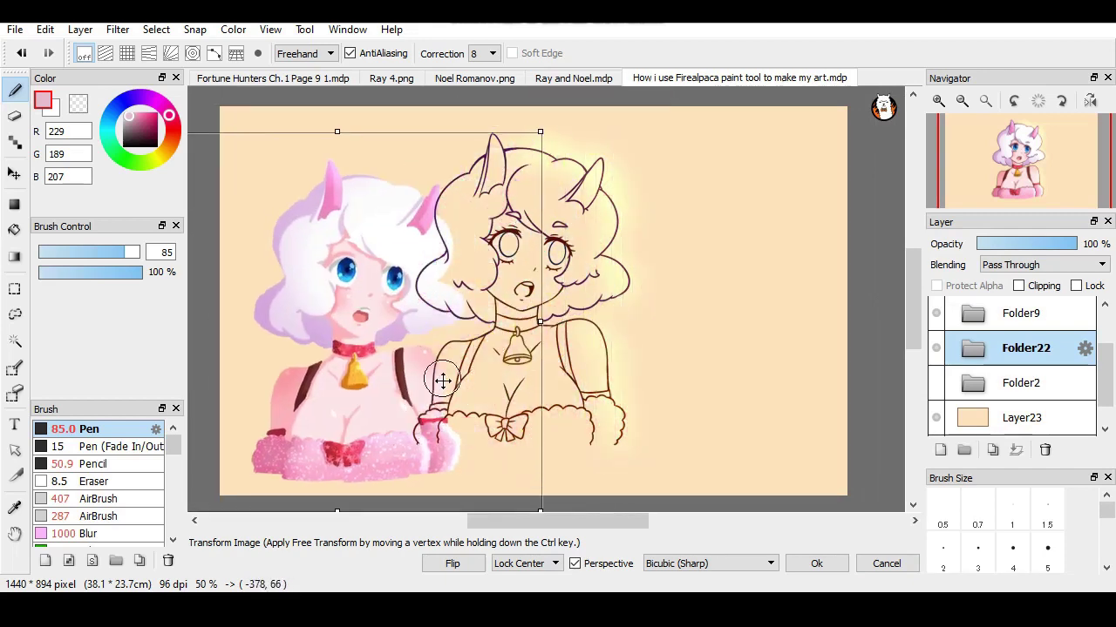
left_click(875, 564)
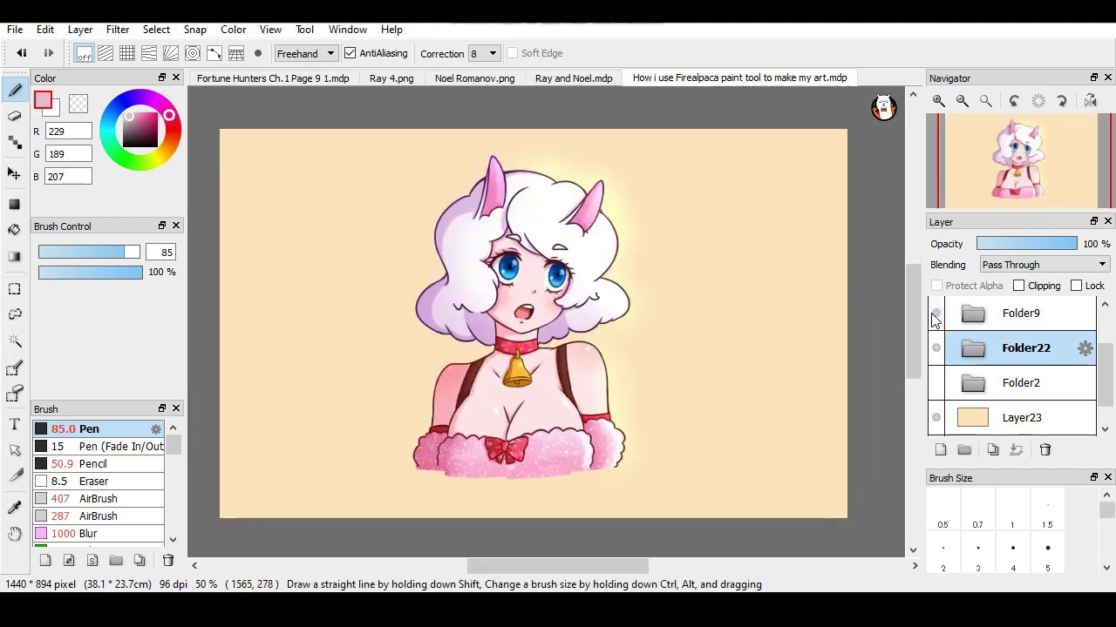
Step: Select the line art Folder9 and examine its layers and which filters can be applied to it
scroll(1094, 366, "up", 1)
left_click(1021, 347)
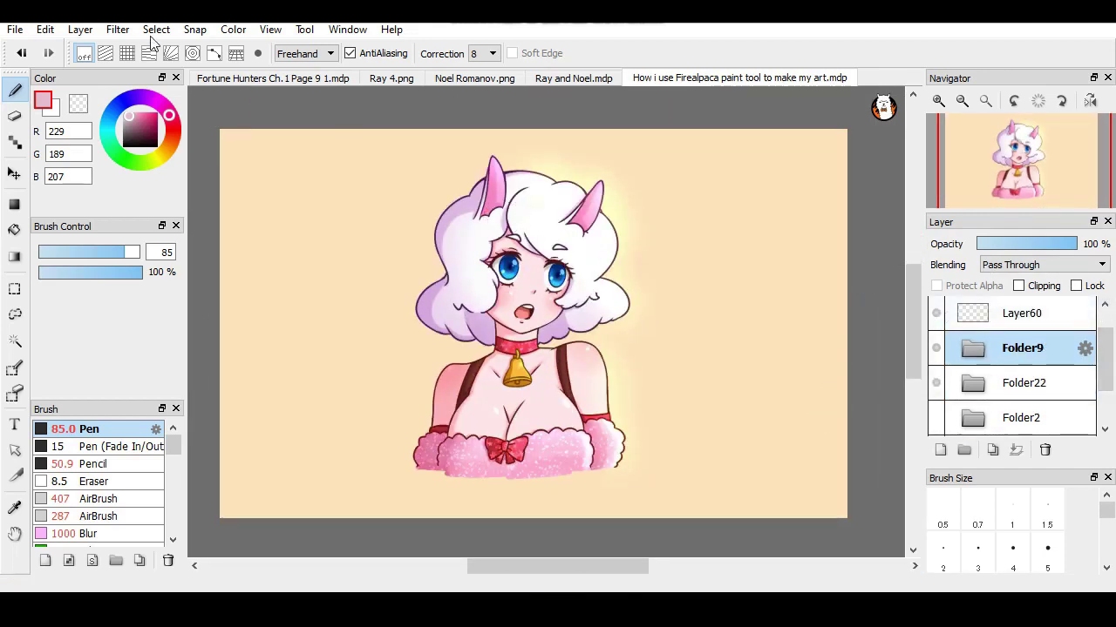
left_click(117, 30)
left_click(117, 30)
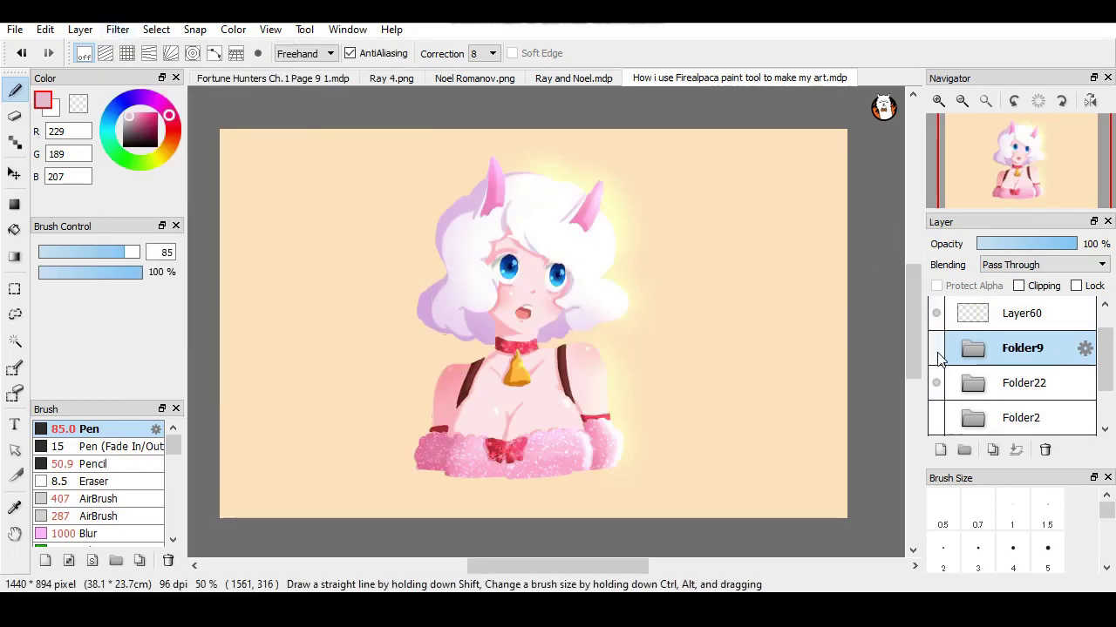
left_click(990, 350)
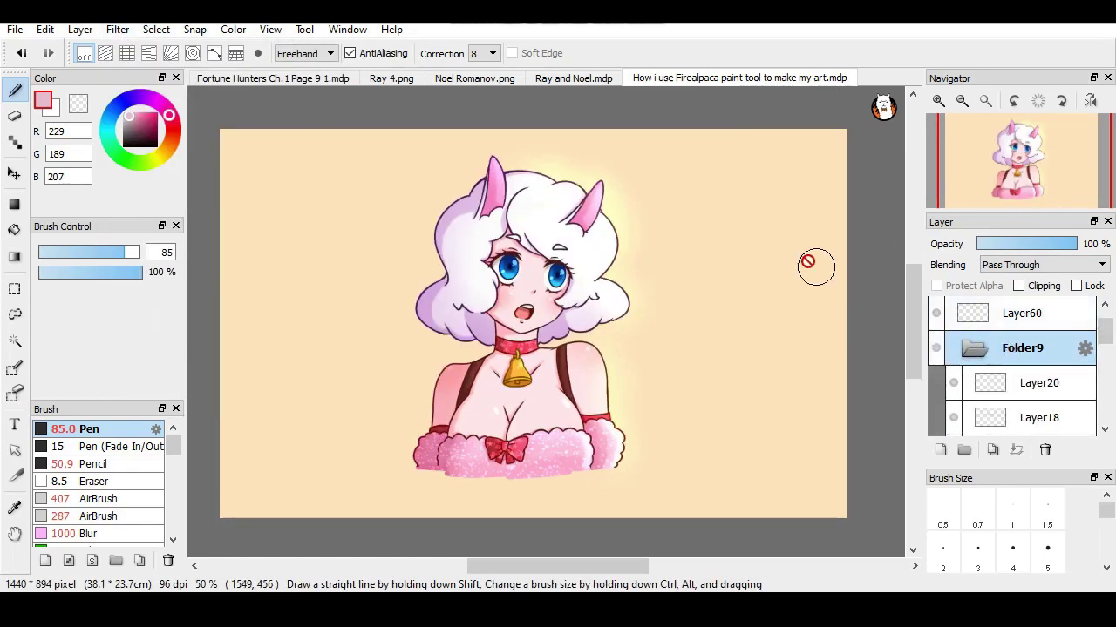
left_click(123, 31)
left_click(129, 31)
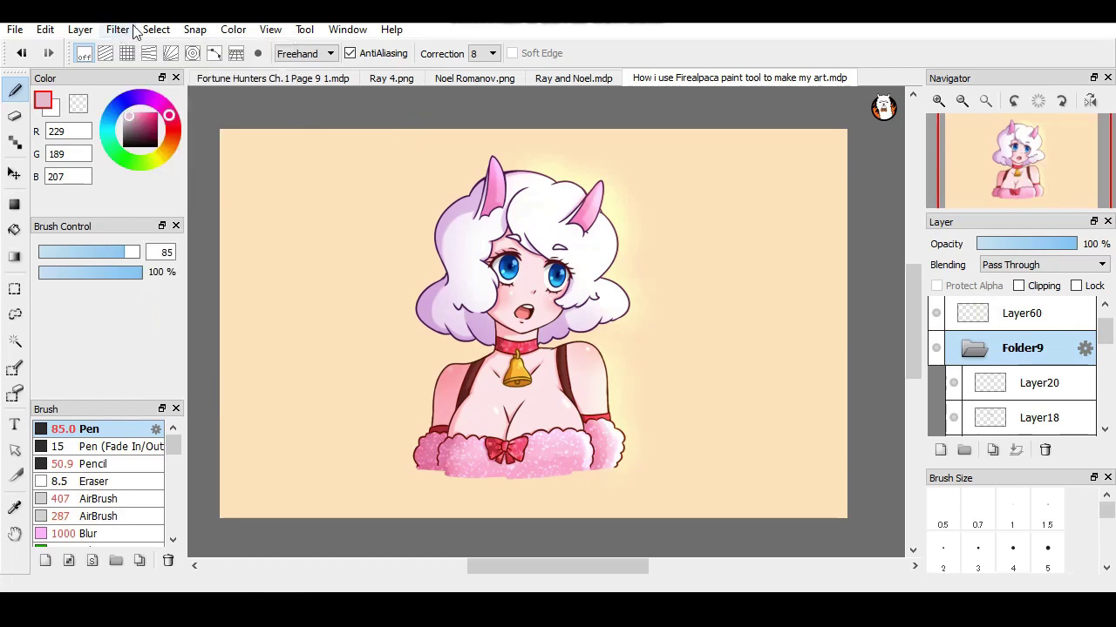
left_click(973, 349)
Step: Copy Folder9's line art within an elliptical selection around the whole character, paste it as a new layer and deselect
left_click(15, 289)
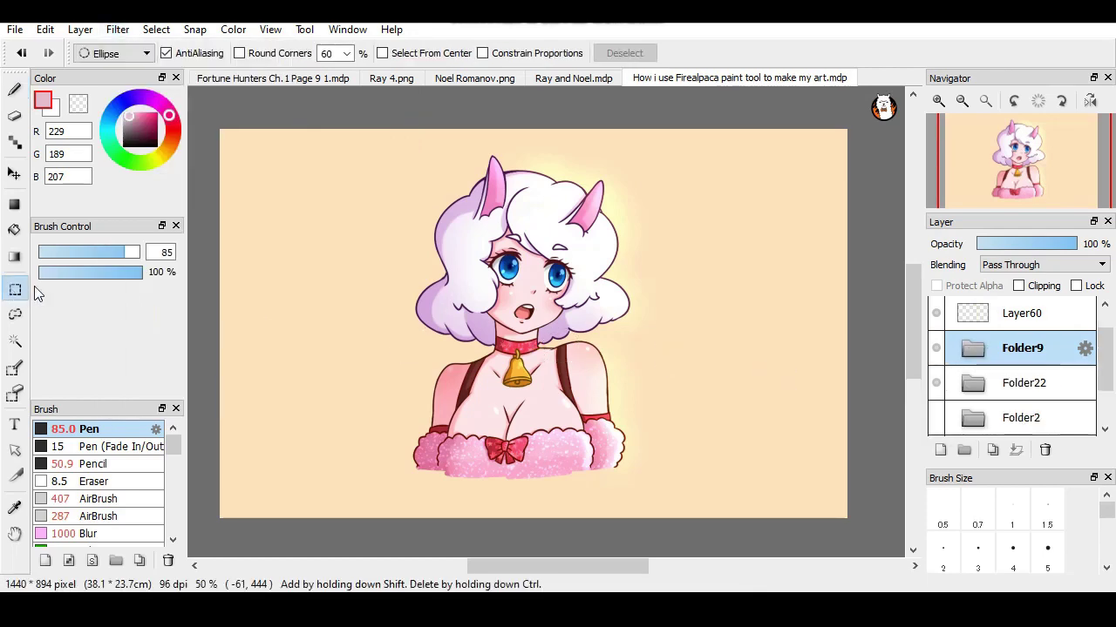
left_click_drag(337, 116, 713, 534)
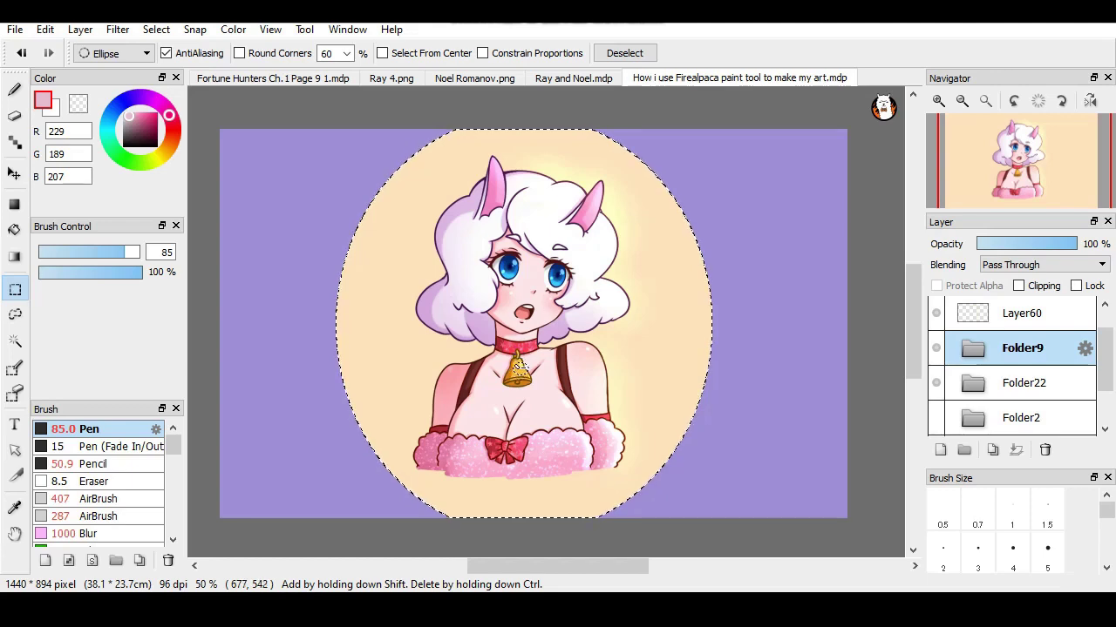
key("ctrl+v")
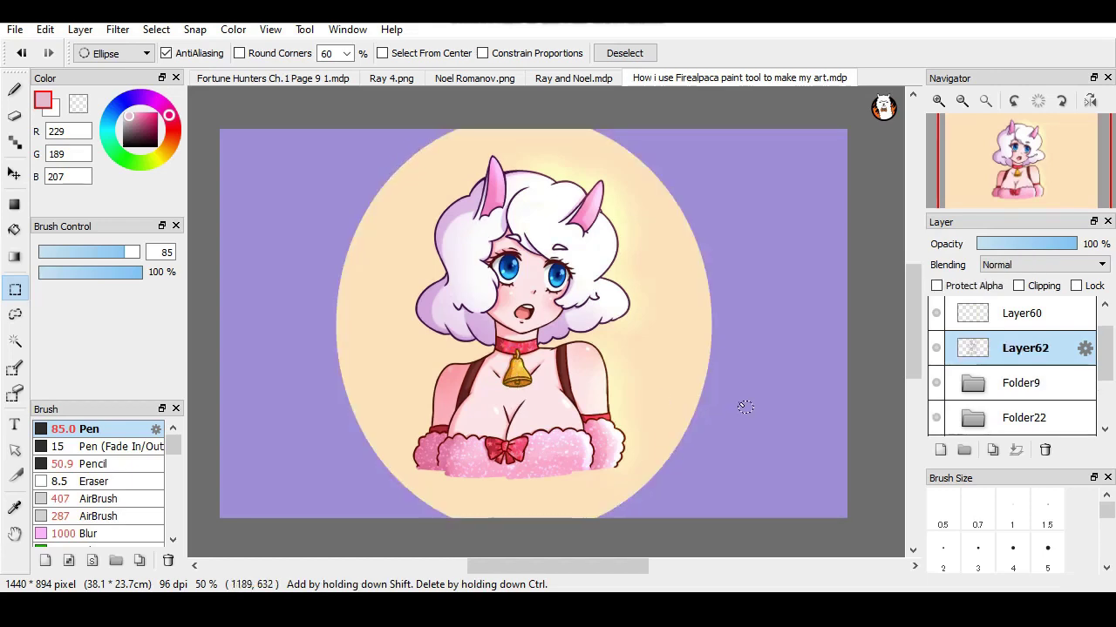
key("ctrl+d")
Step: Hide the original line art in Folder9 and check the pasted Layer62 by itself with the coloring in Folder22 briefly hidden
left_click(935, 386)
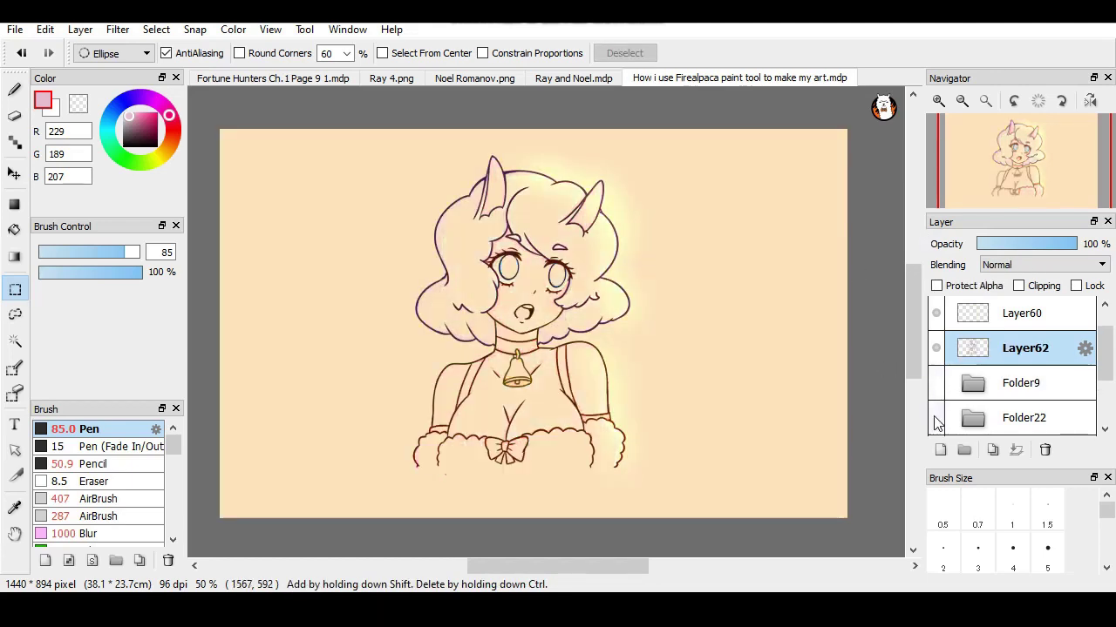
left_click(938, 349)
left_click(938, 349)
left_click(937, 349)
left_click(937, 348)
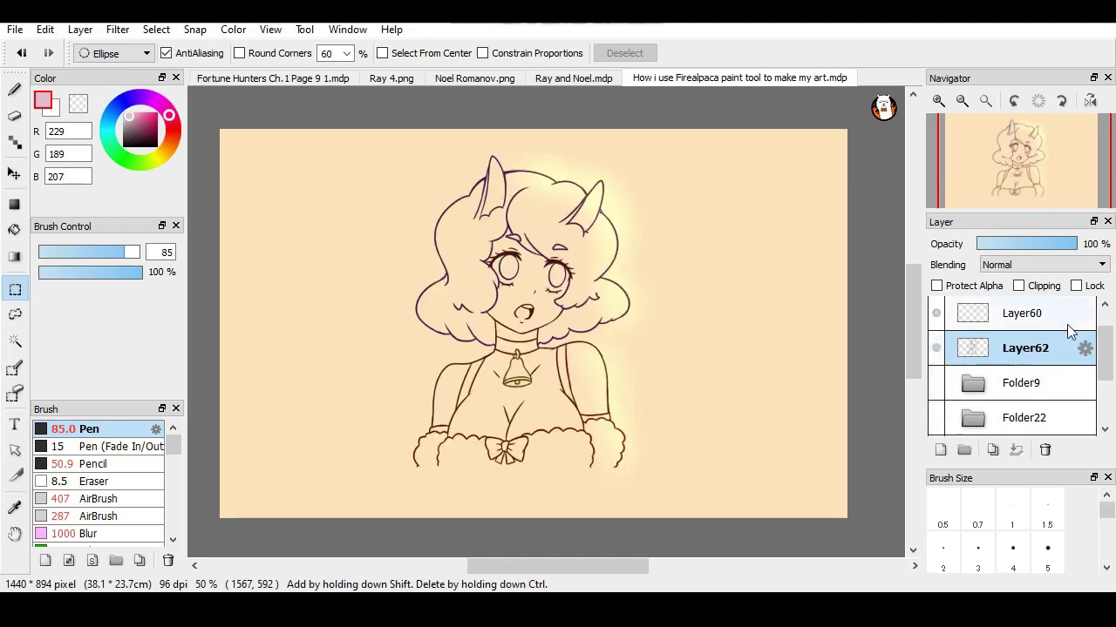
left_click(936, 418)
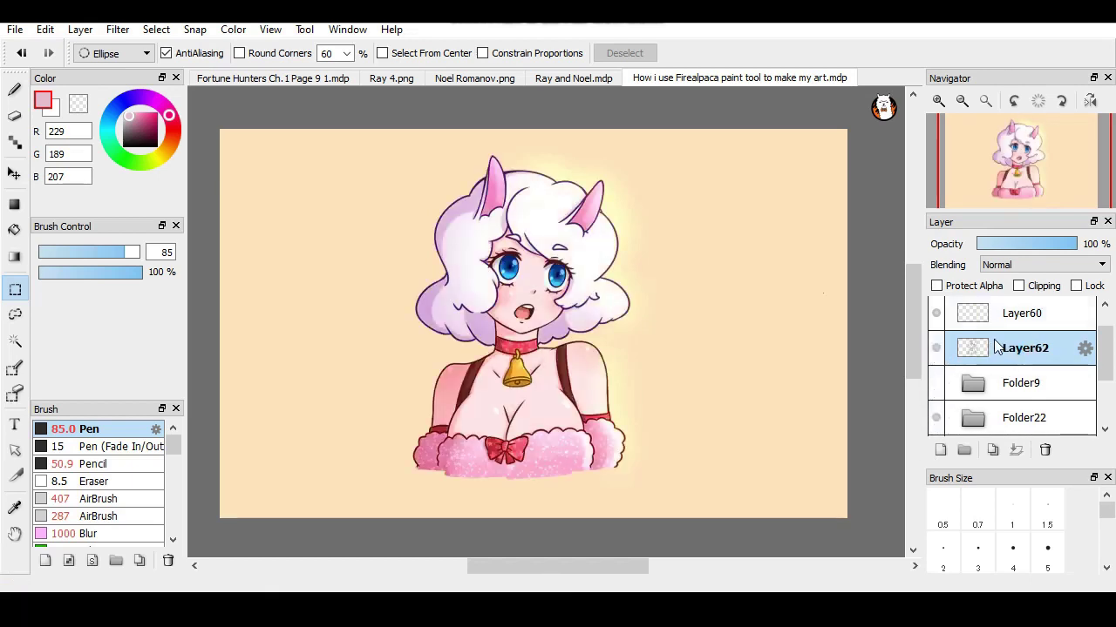
Step: Turn on Protect Alpha for Layer62 and recolor its line art pink with the pen at size 311
left_click(15, 91)
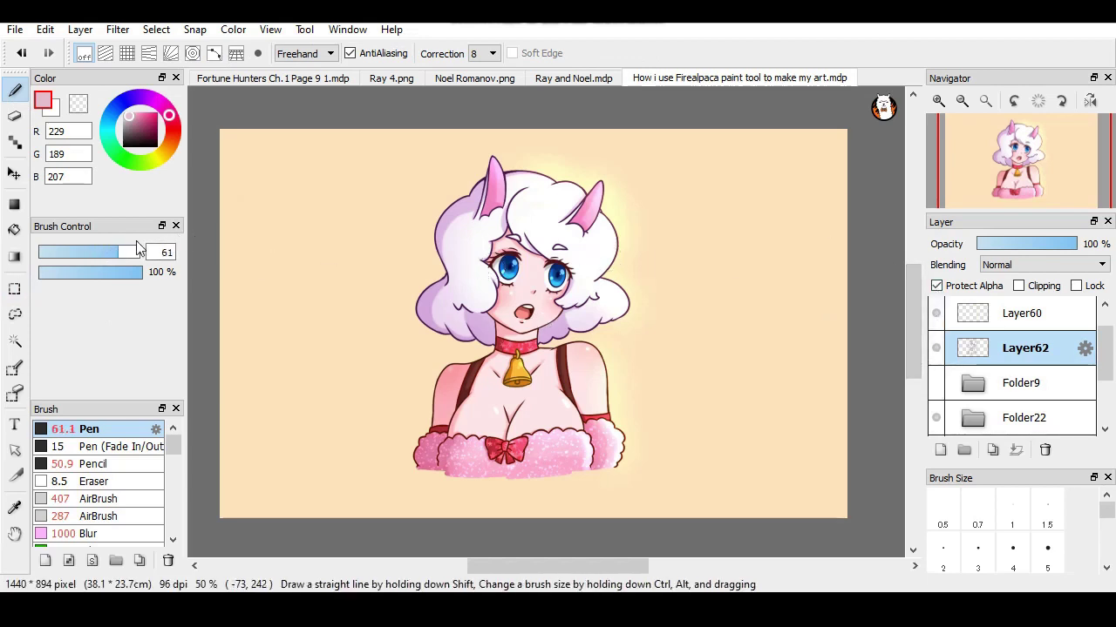
mouse_move(397, 237)
left_mouse_down()
mouse_move(466, 218)
mouse_move(471, 338)
mouse_move(549, 441)
mouse_move(516, 417)
left_mouse_up()
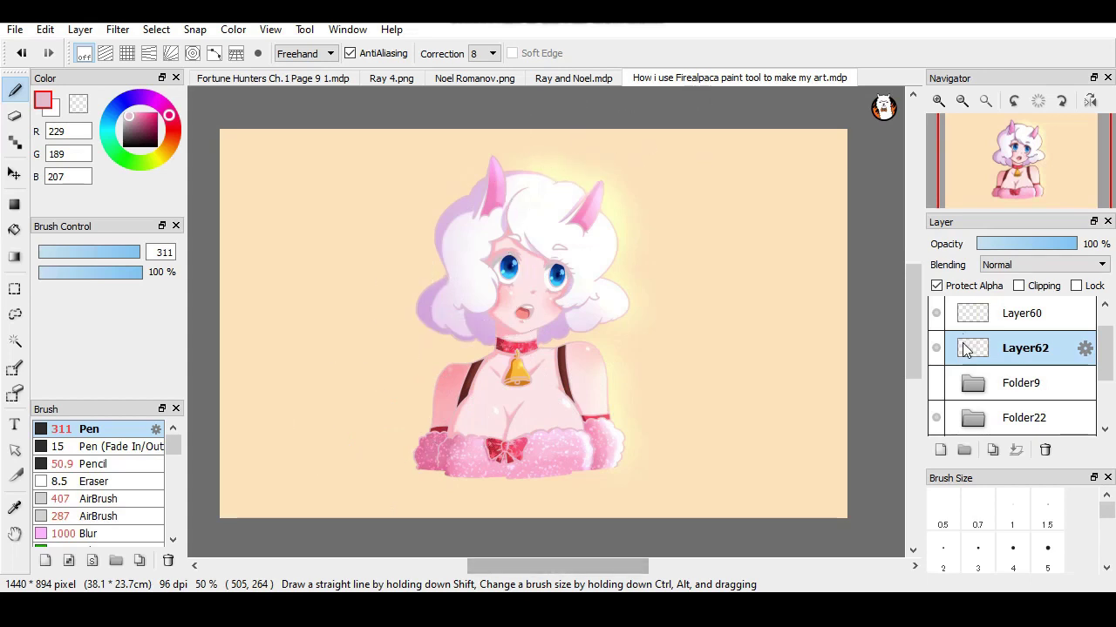
Step: Add a clipping layer above Layer62, paint over part of the line art in RGB 197, 57, 0 and compare it with the layer hidden
left_click(940, 450)
left_click(1018, 285)
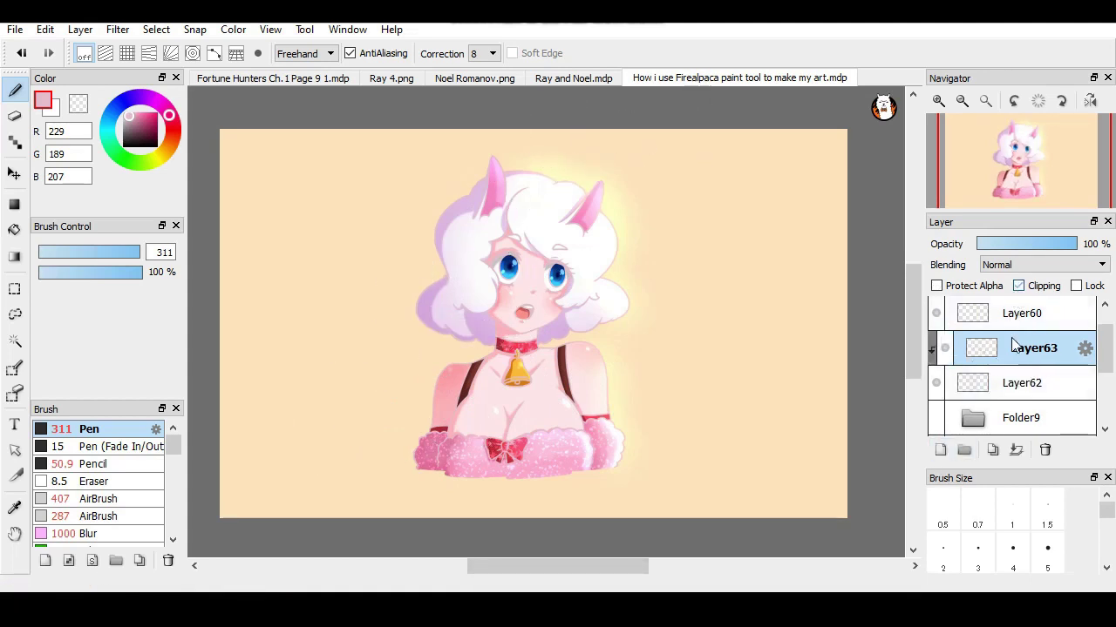
left_click(156, 121)
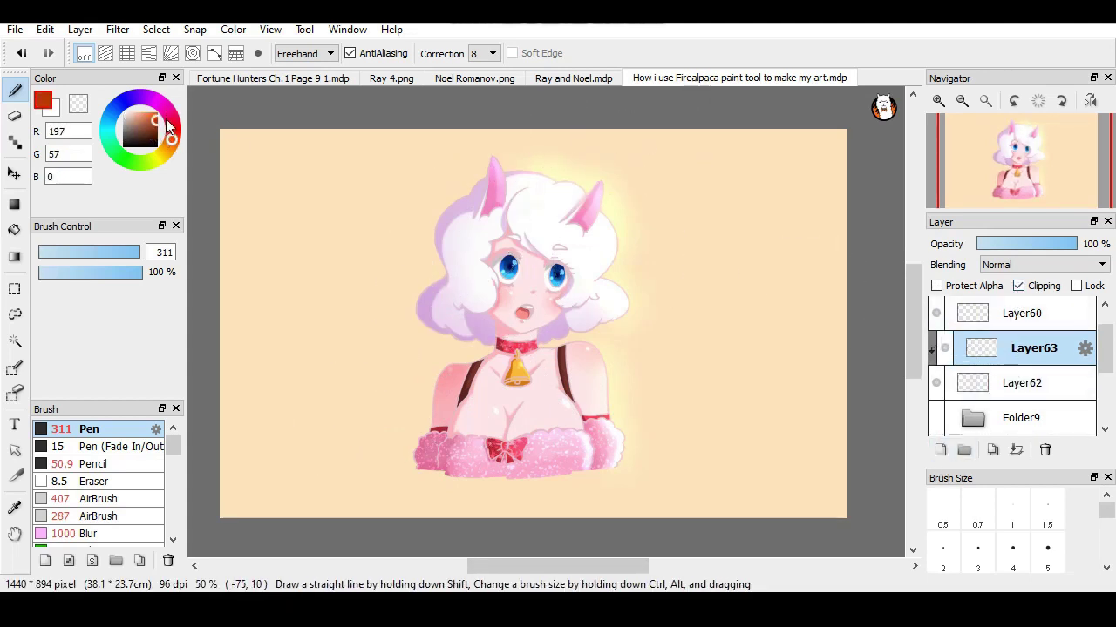
mouse_move(436, 201)
left_mouse_down()
mouse_move(468, 224)
mouse_move(506, 218)
mouse_move(589, 376)
mouse_move(643, 416)
mouse_move(599, 493)
left_mouse_up()
left_click(945, 348)
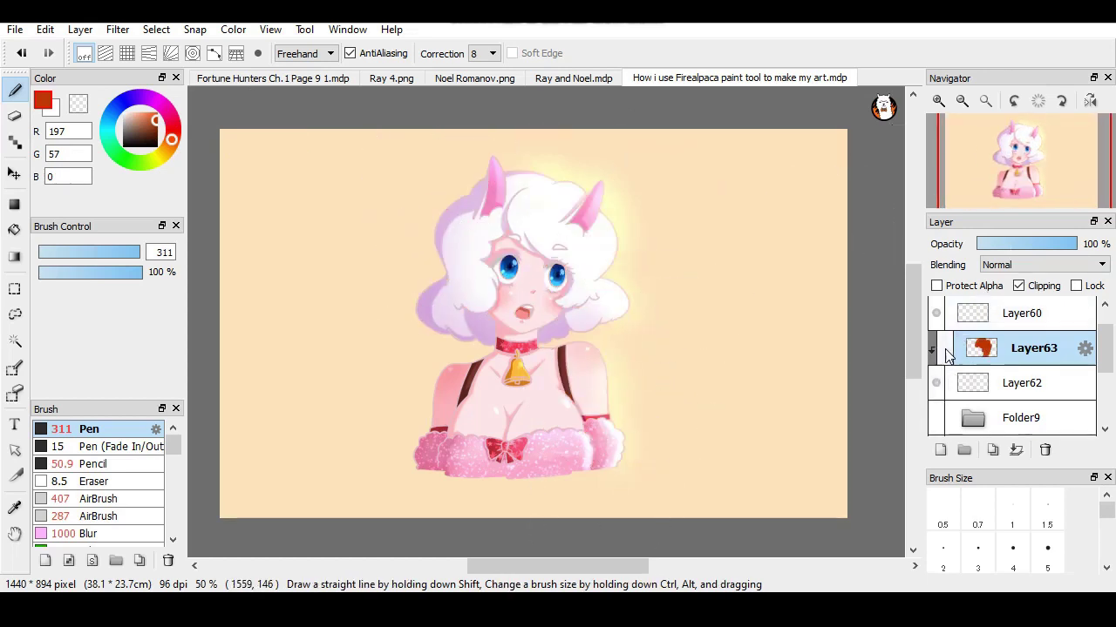
left_click(945, 348)
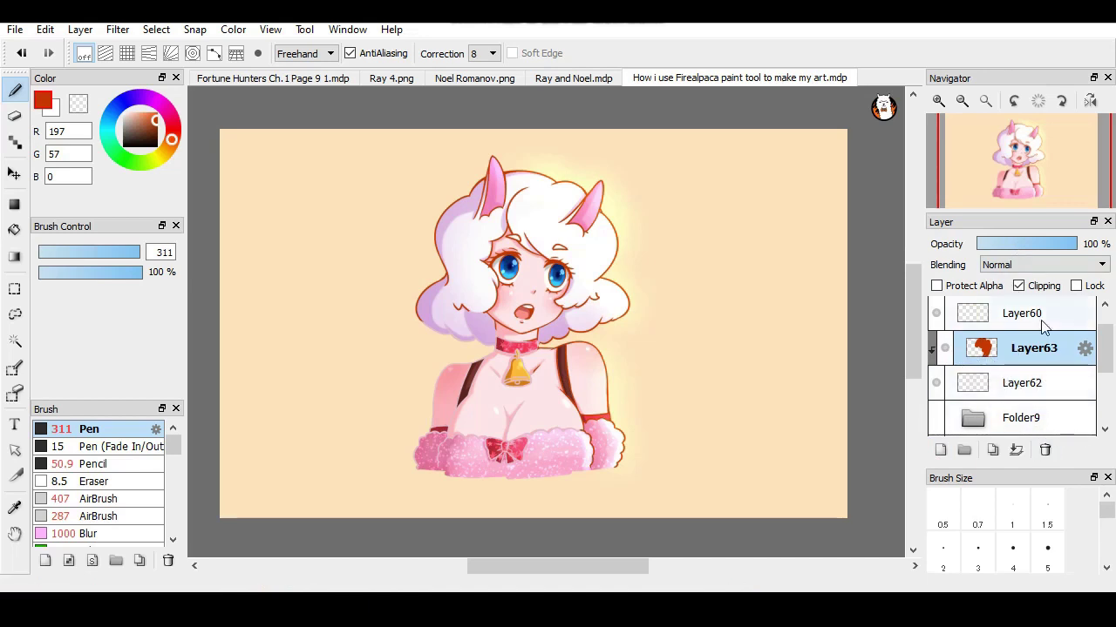
Step: Test the Lock option on the orange clipping layer, then unlock and delete that layer
left_click(1075, 286)
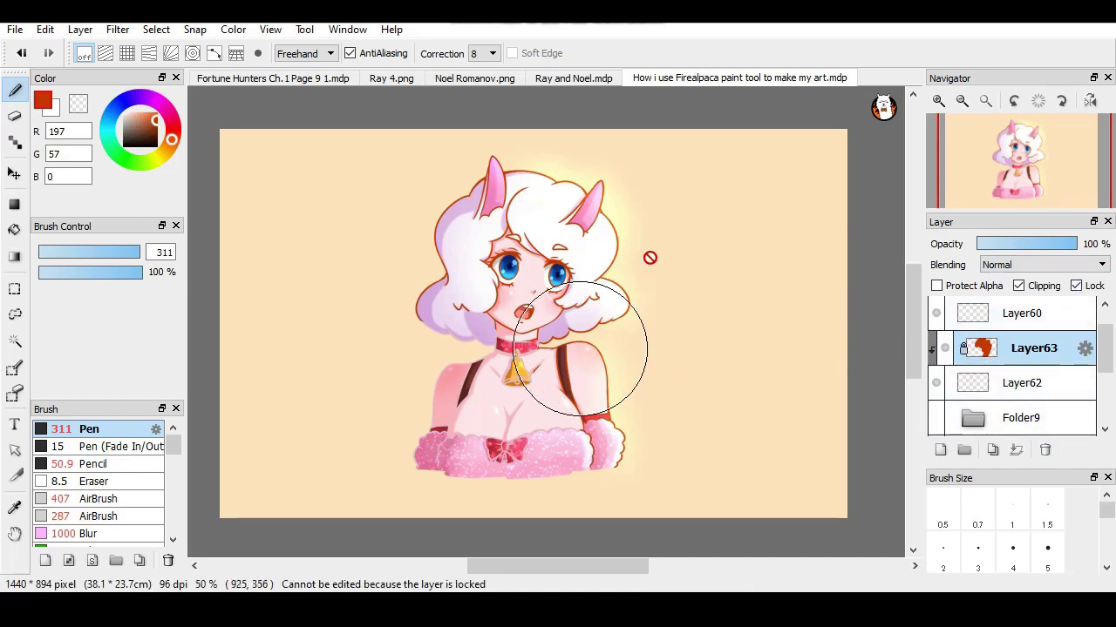
left_click(1045, 450)
left_click(1000, 359)
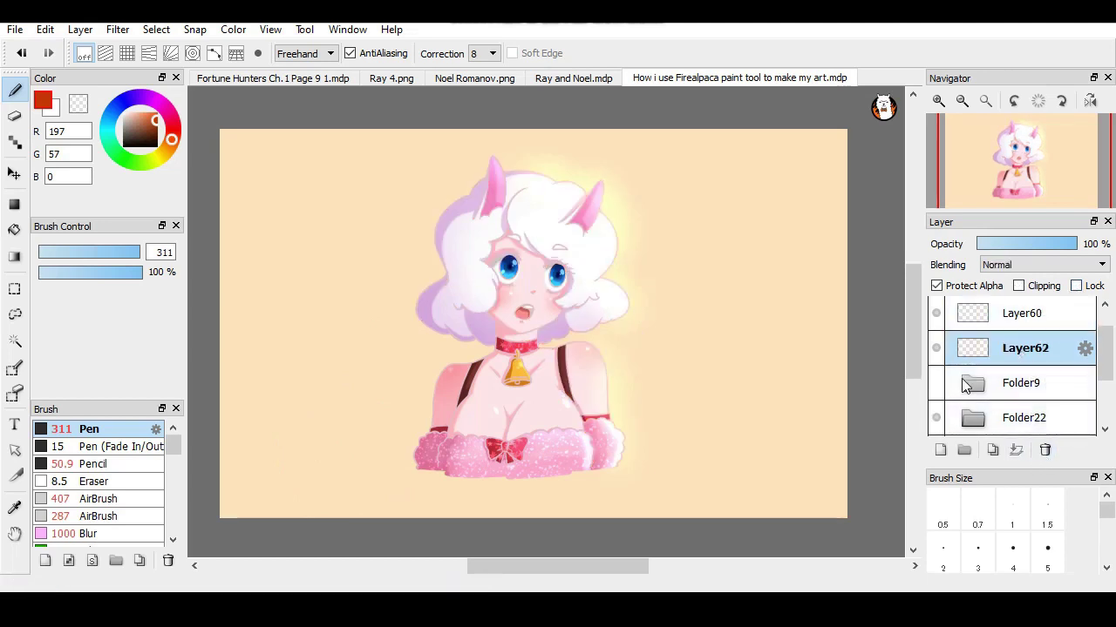
Step: Try Layer62 at 18% opacity, then undo that change and the deletion of the orange clipping layer
left_click(1012, 261)
left_click(1011, 260)
left_click_drag(1007, 245, 1080, 245)
left_click(18, 56)
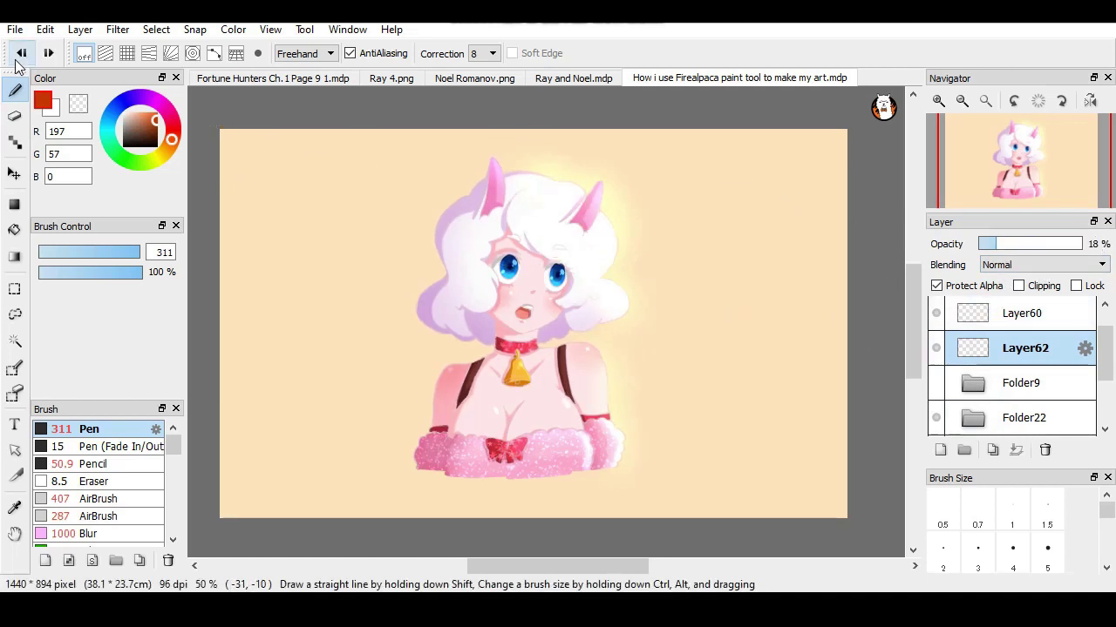
left_click(19, 58)
left_click(18, 59)
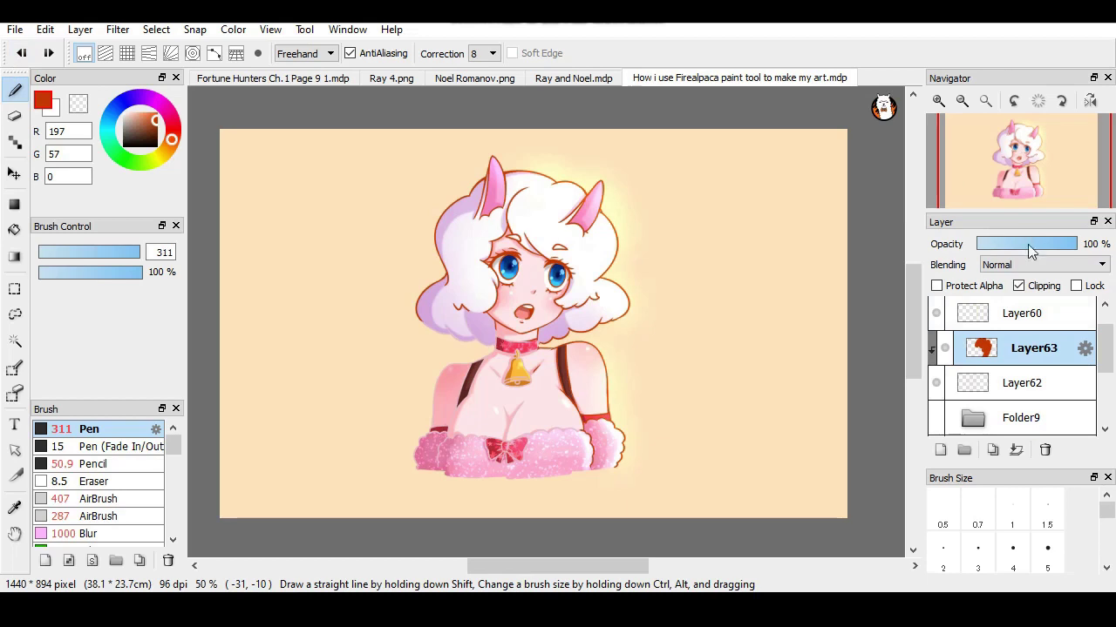
Step: Try the orange clipping layer at 55% opacity and undo the change
left_click_drag(1028, 247, 1035, 246)
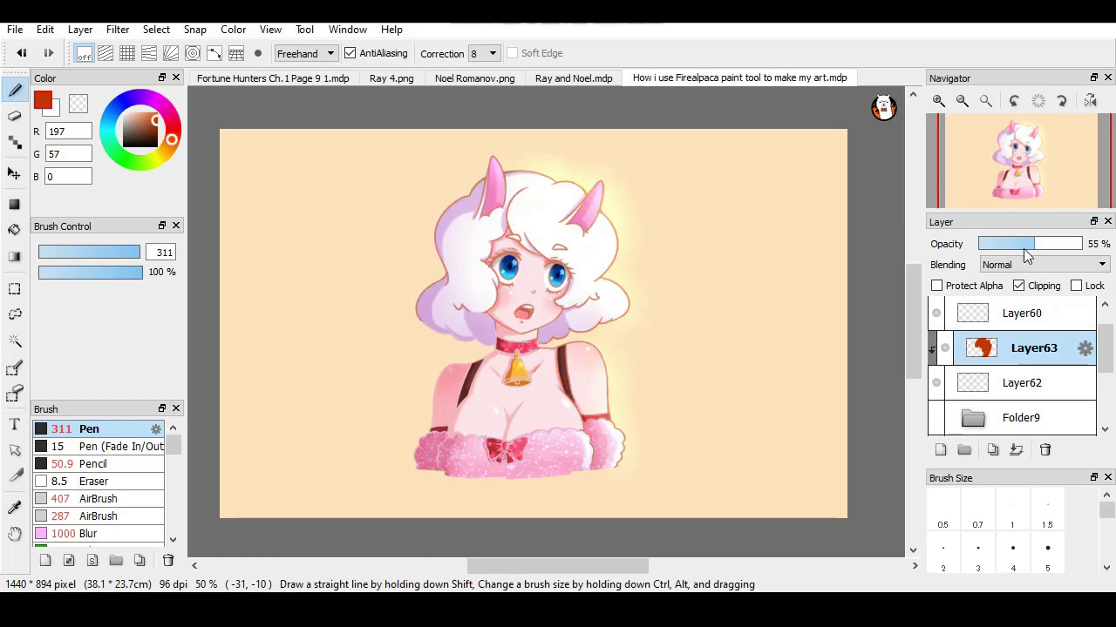
left_click(18, 56)
left_click(14, 59)
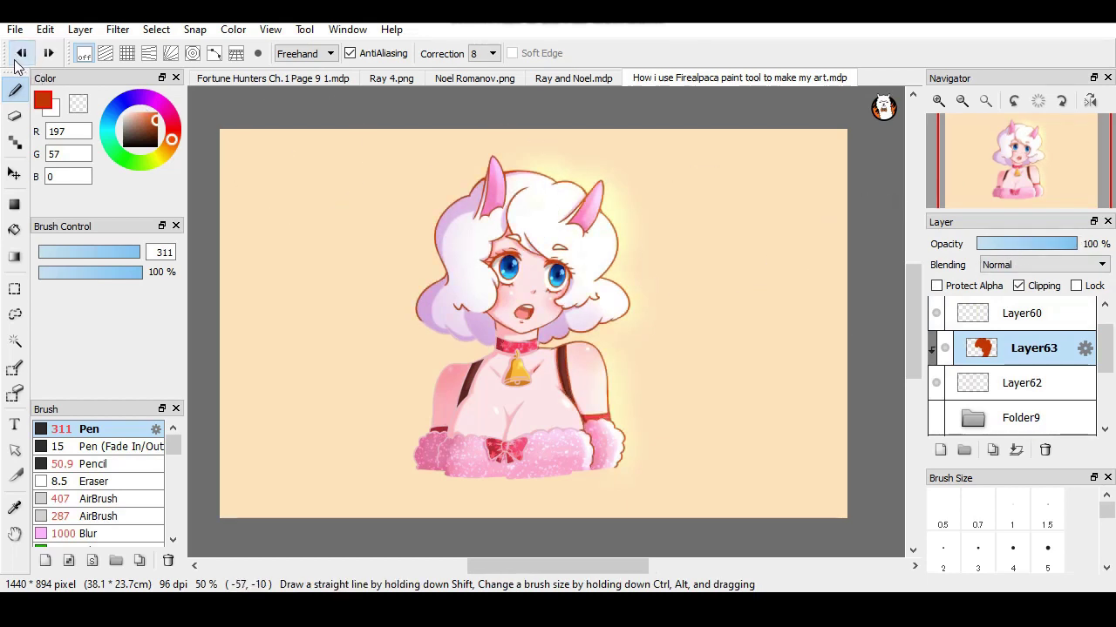